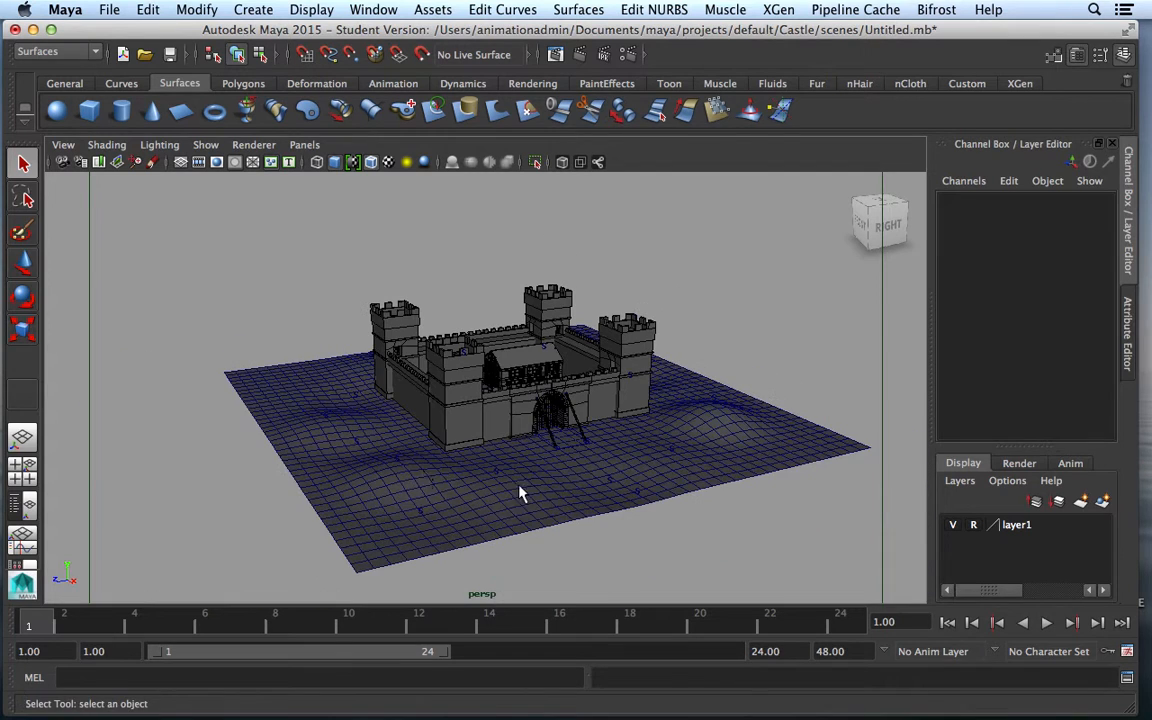
Zoom the perspective view in until the walled castle fills the frame
scroll(665, 470, "up", 6)
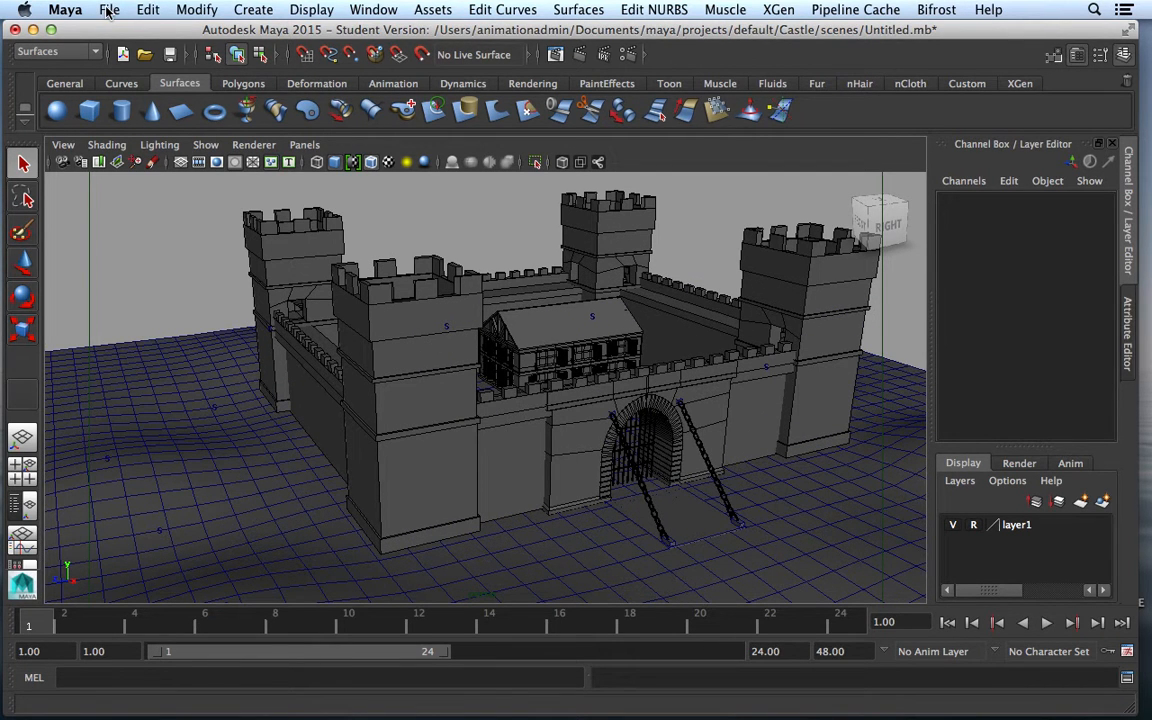
Create a NURBS sphere at the origin and scale it uniformly to 31.58 around the castle
left_click(57, 111)
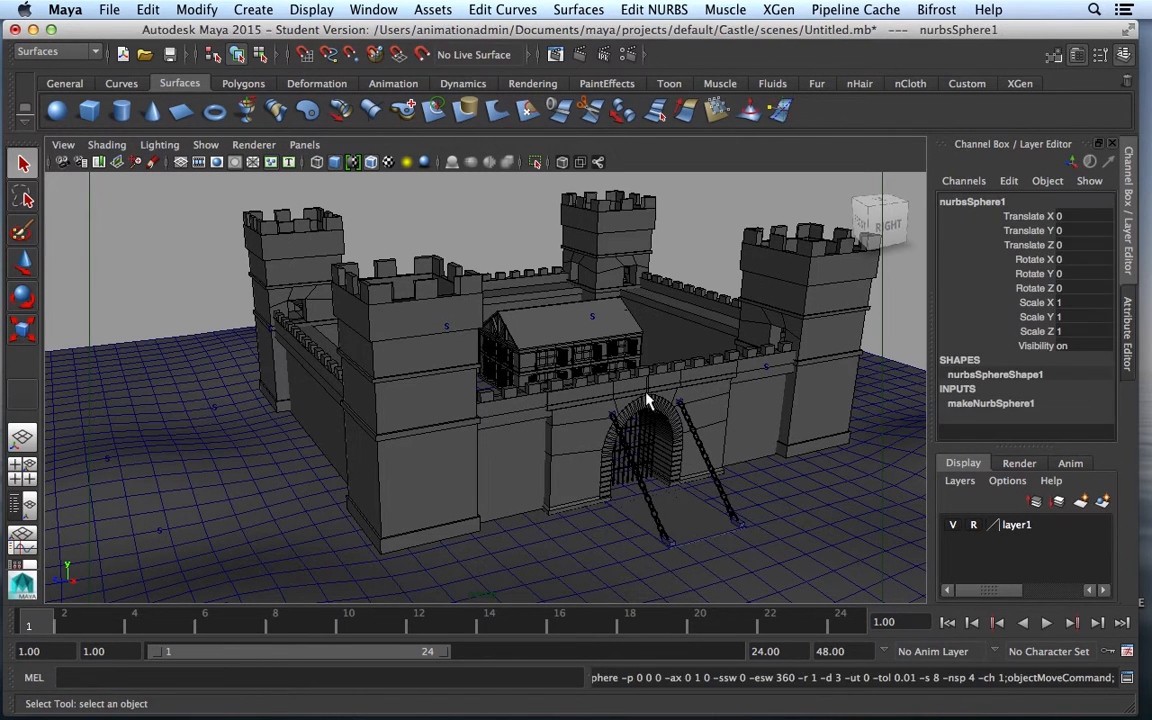
left_click(23, 325)
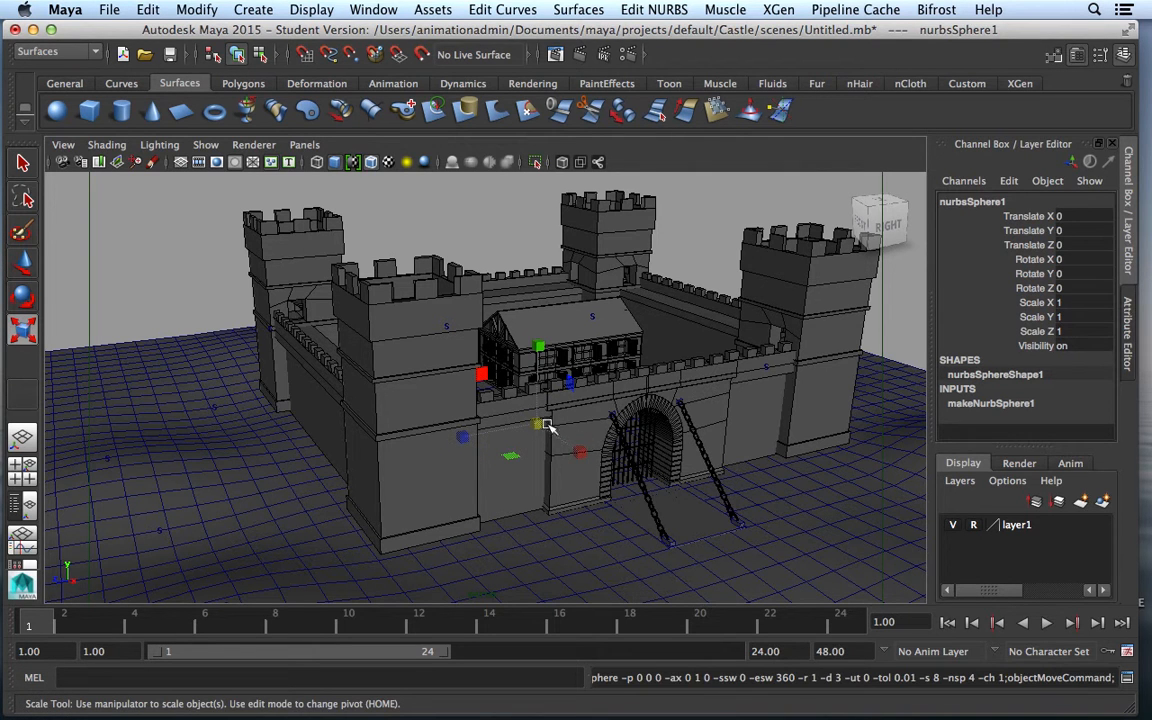
left_click_drag(537, 428, 1151, 530)
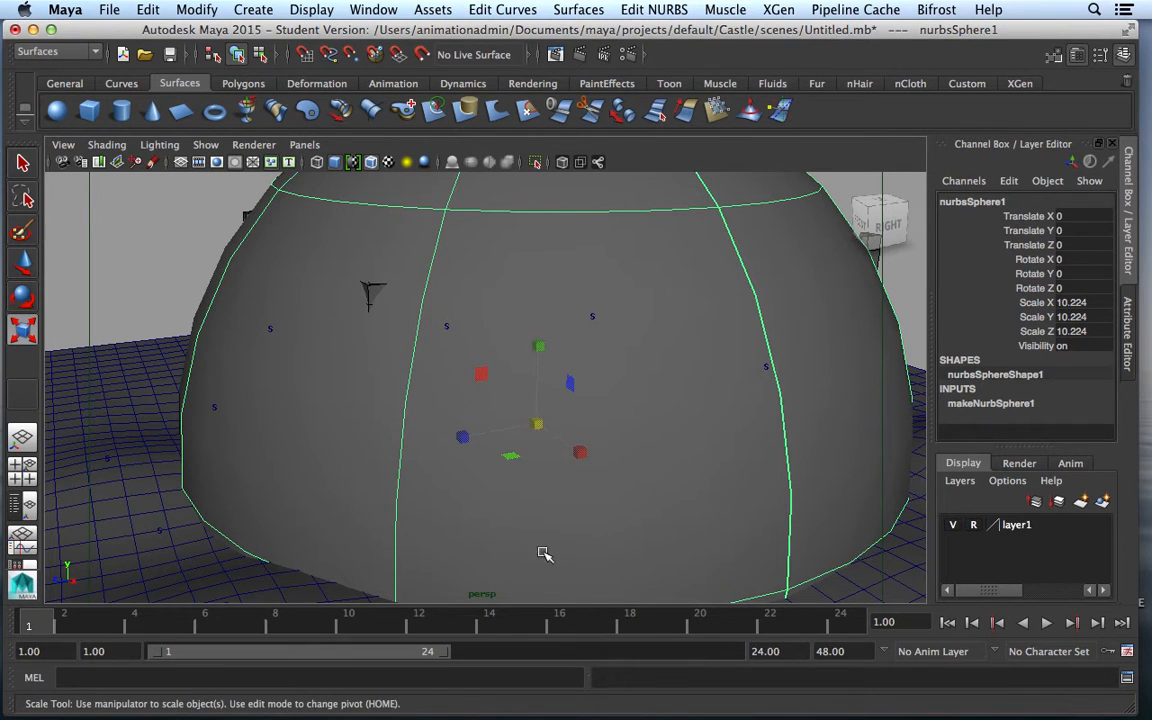
left_click_drag(543, 428, 911, 433)
scroll(831, 463, "down", 8)
scroll(833, 463, "down", 6)
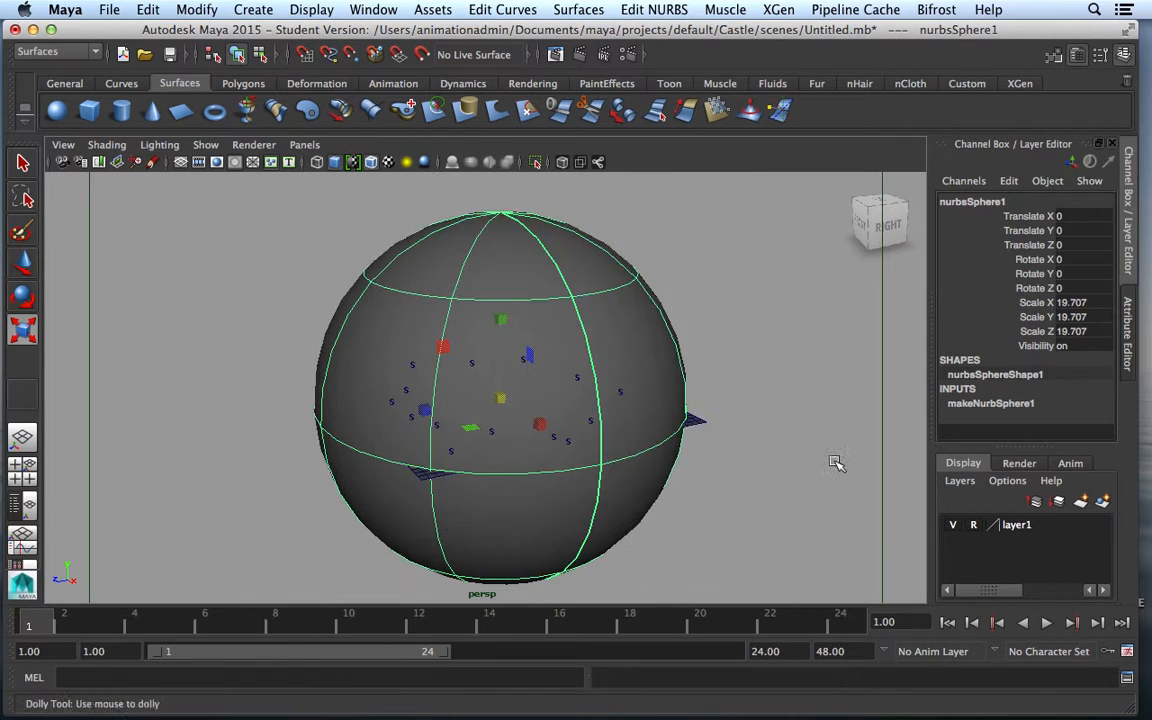
left_click_drag(585, 401, 761, 442)
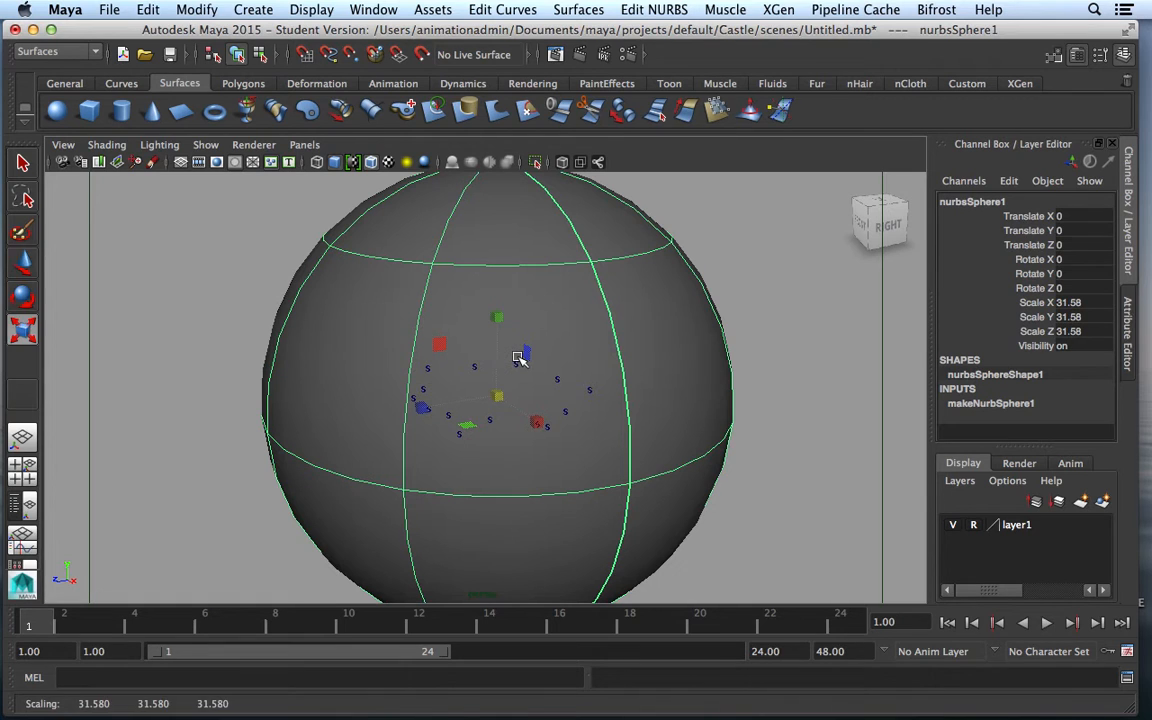
key("w")
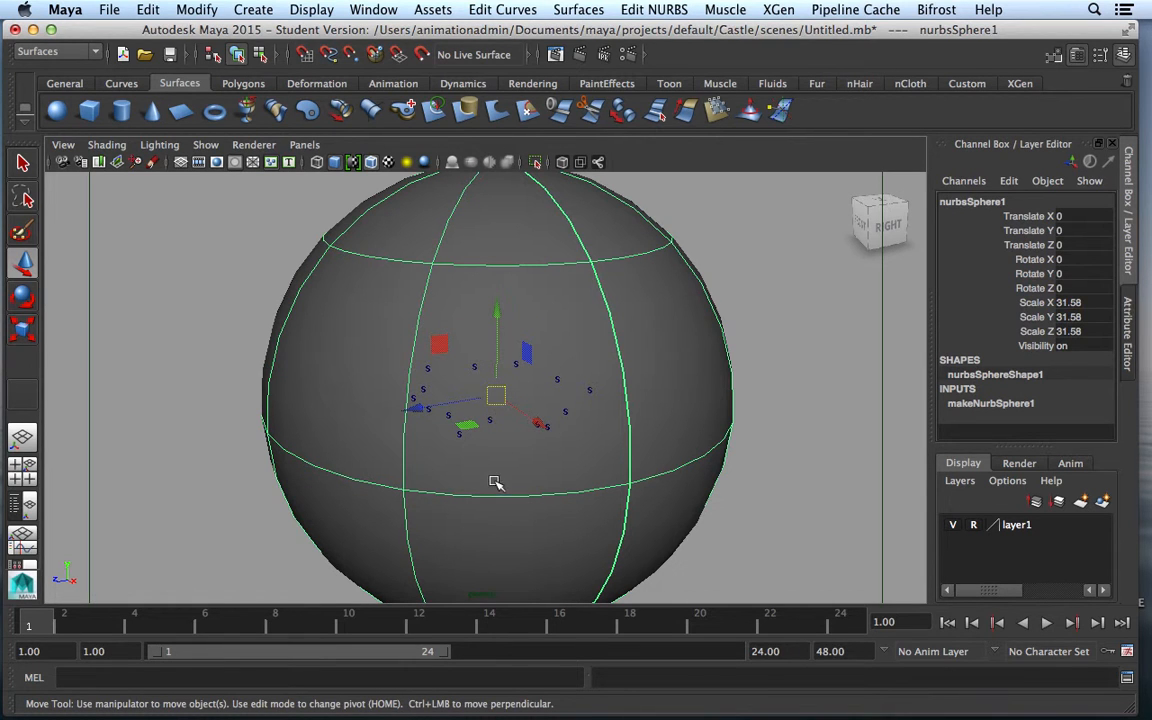
right_click_drag(626, 321, 572, 260)
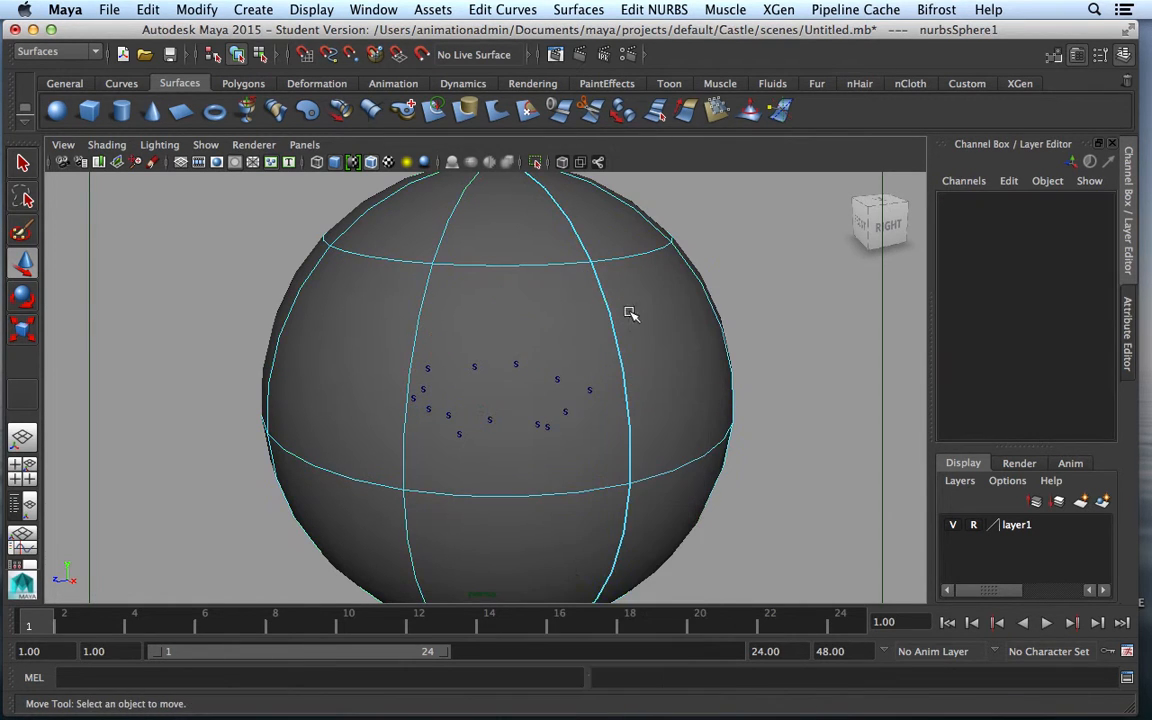
Detach the sphere surface at its lower horizontal isoparm
left_click(530, 495)
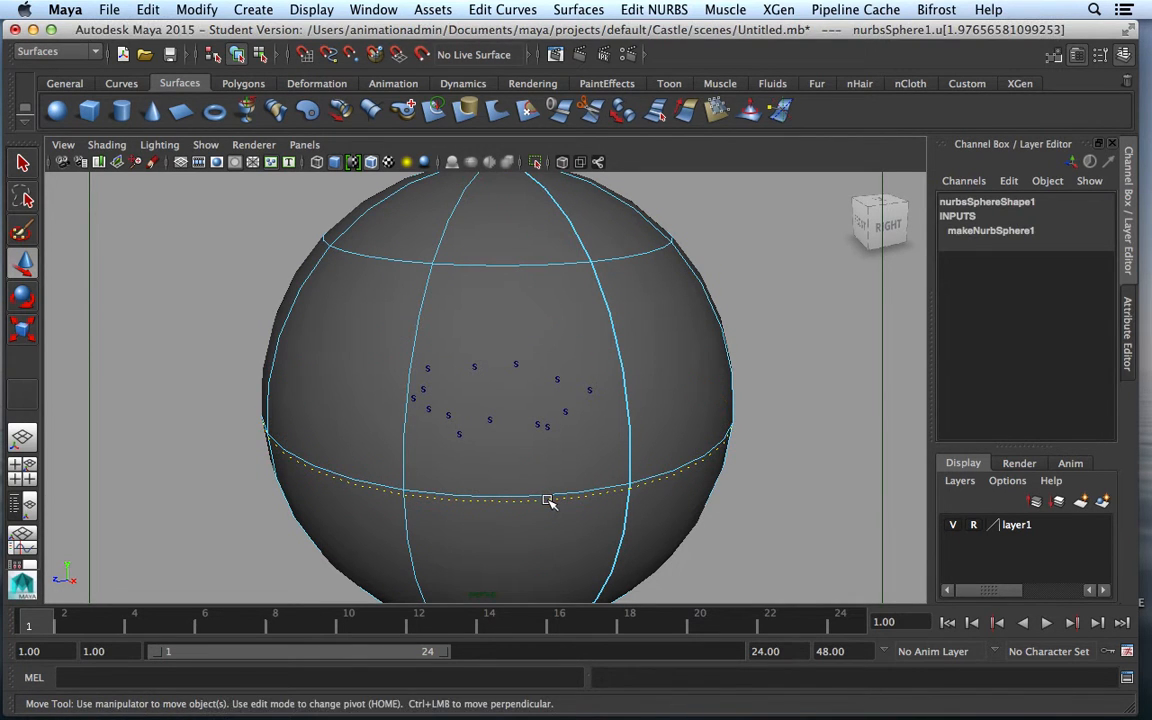
key("z")
left_click(541, 495)
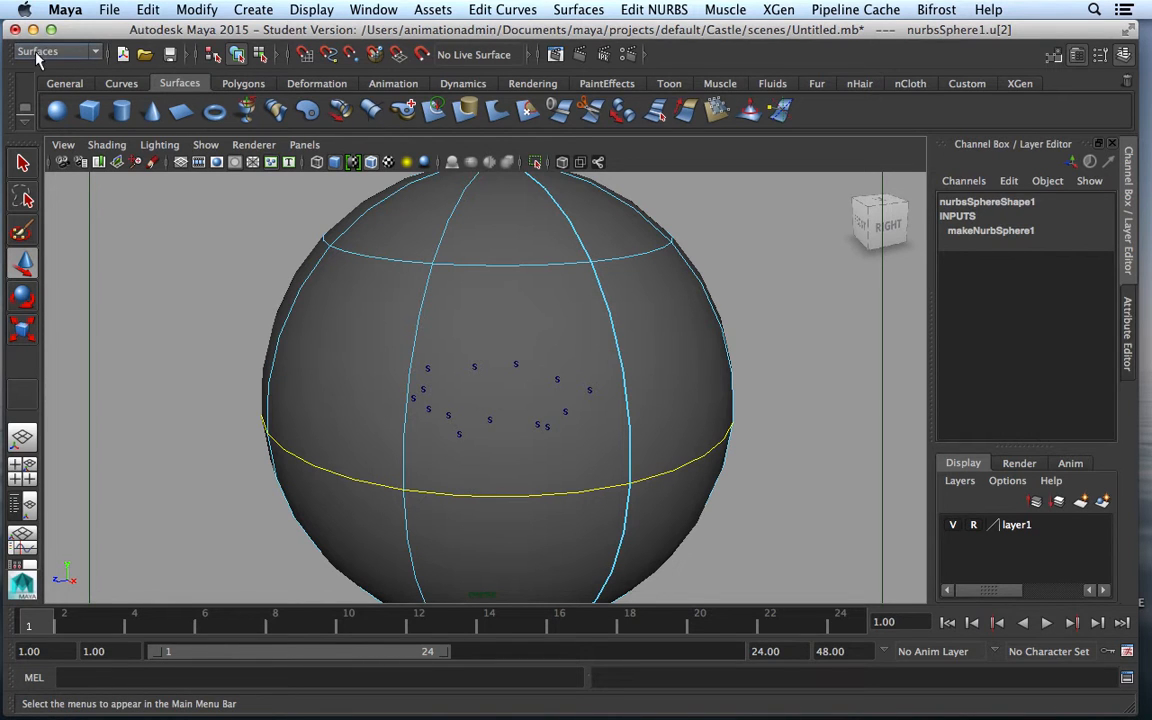
left_click(502, 10)
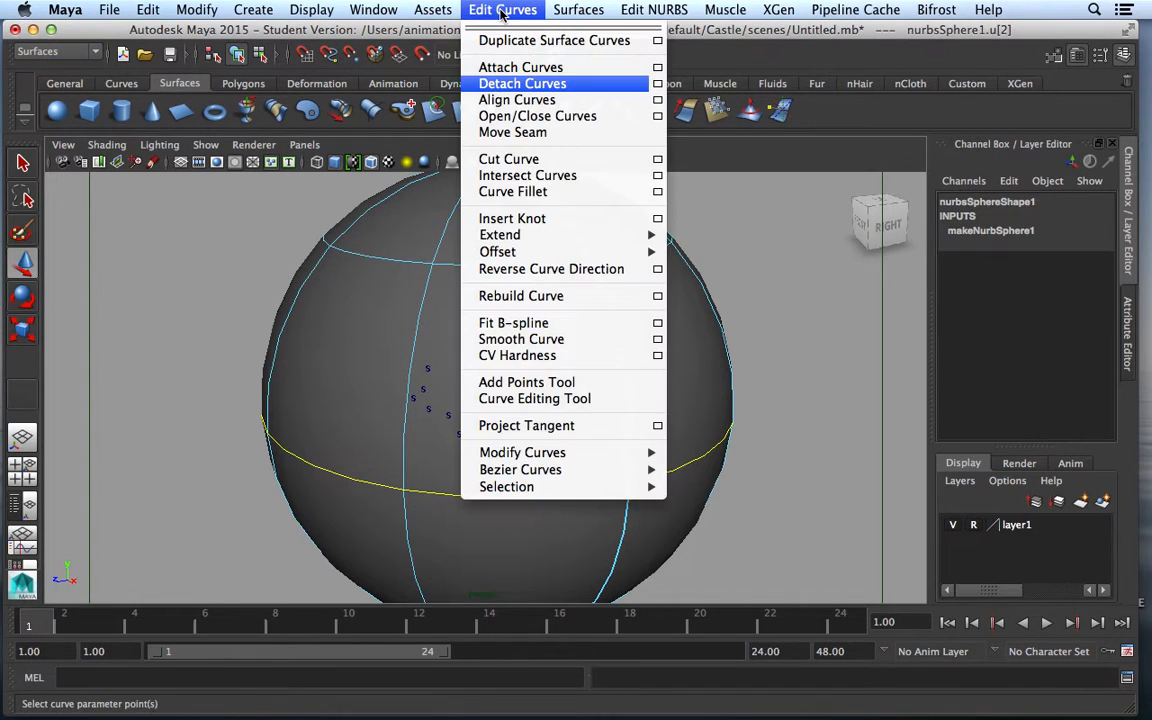
left_click(536, 88)
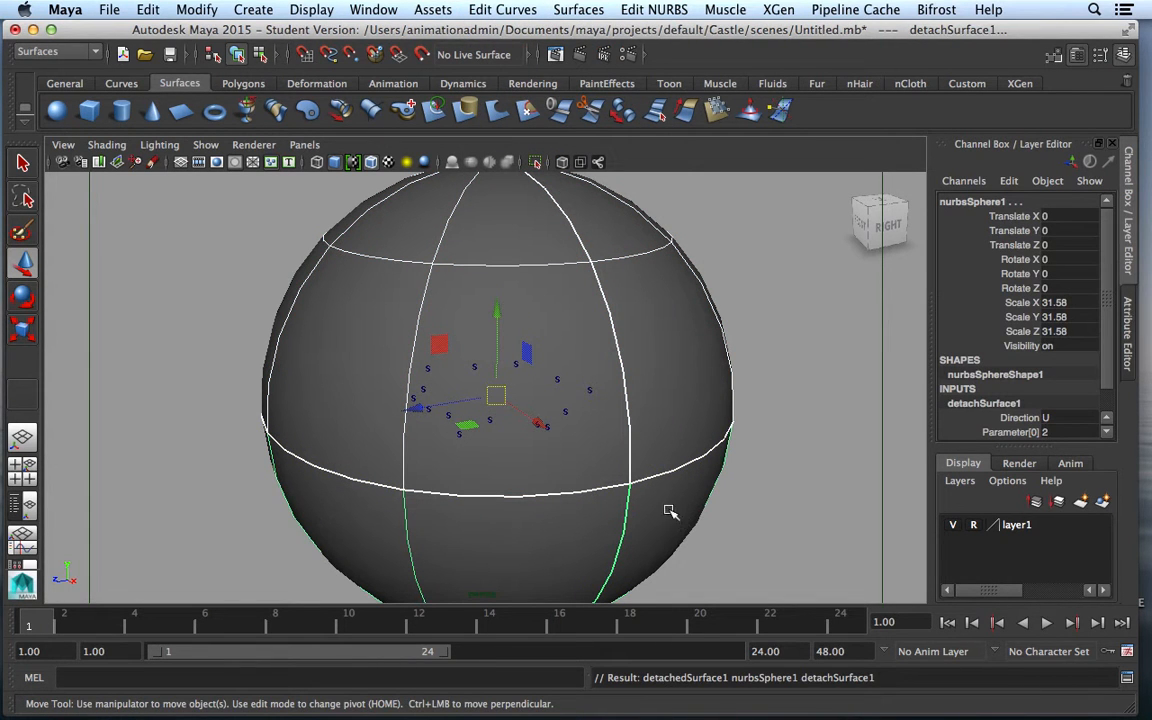
Delete the bottom section of the split sphere, keeping the dome
left_click(625, 537)
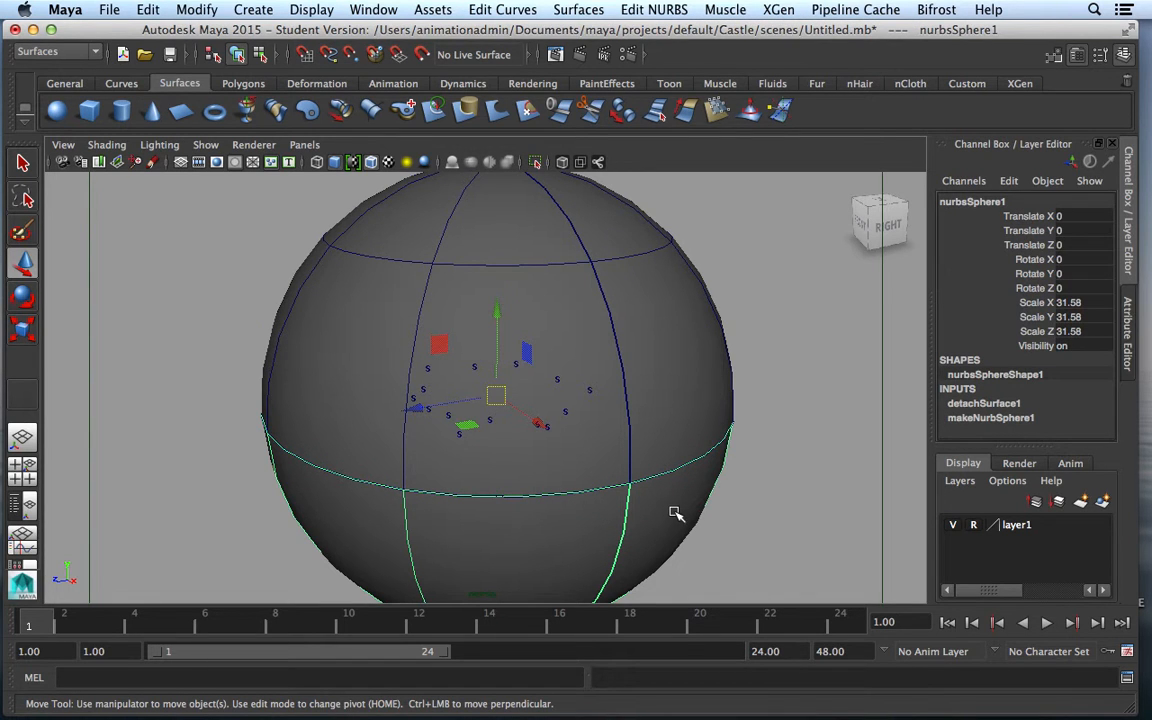
key("Delete")
scroll(578, 489, "up", 5)
scroll(576, 493, "up", 10)
scroll(576, 493, "down", 5)
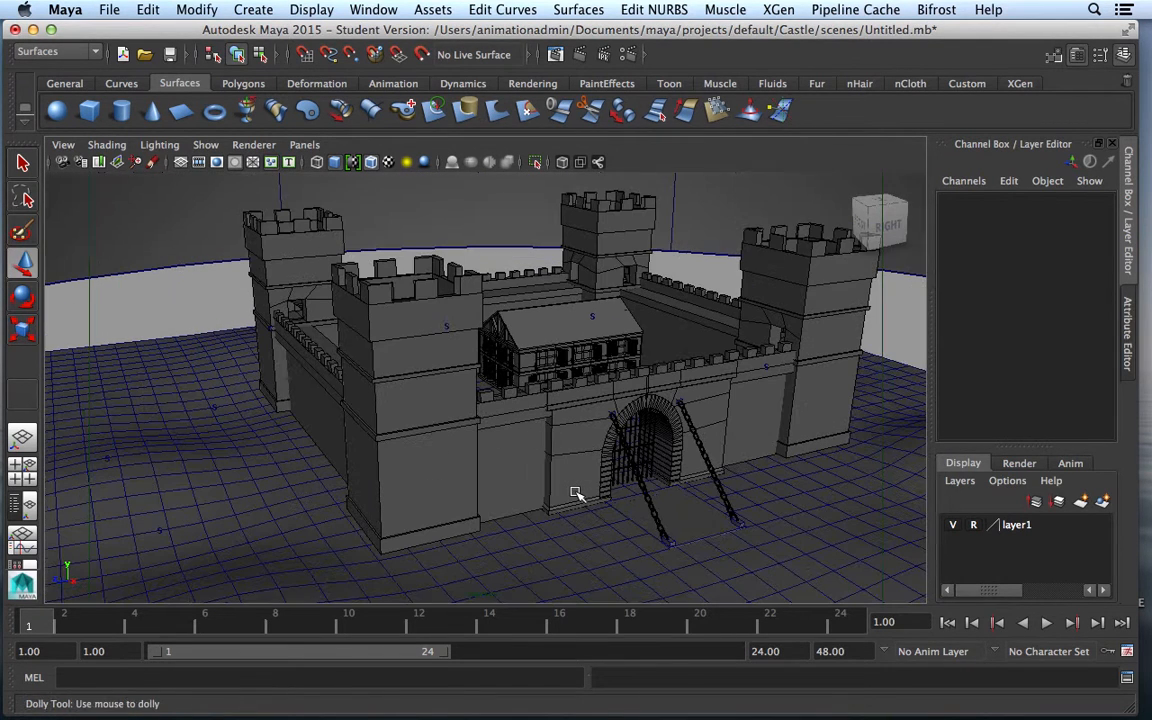
Move detachedSurface1 down to Translate Y -5.634 so its rim sits below the ground
left_click(506, 237)
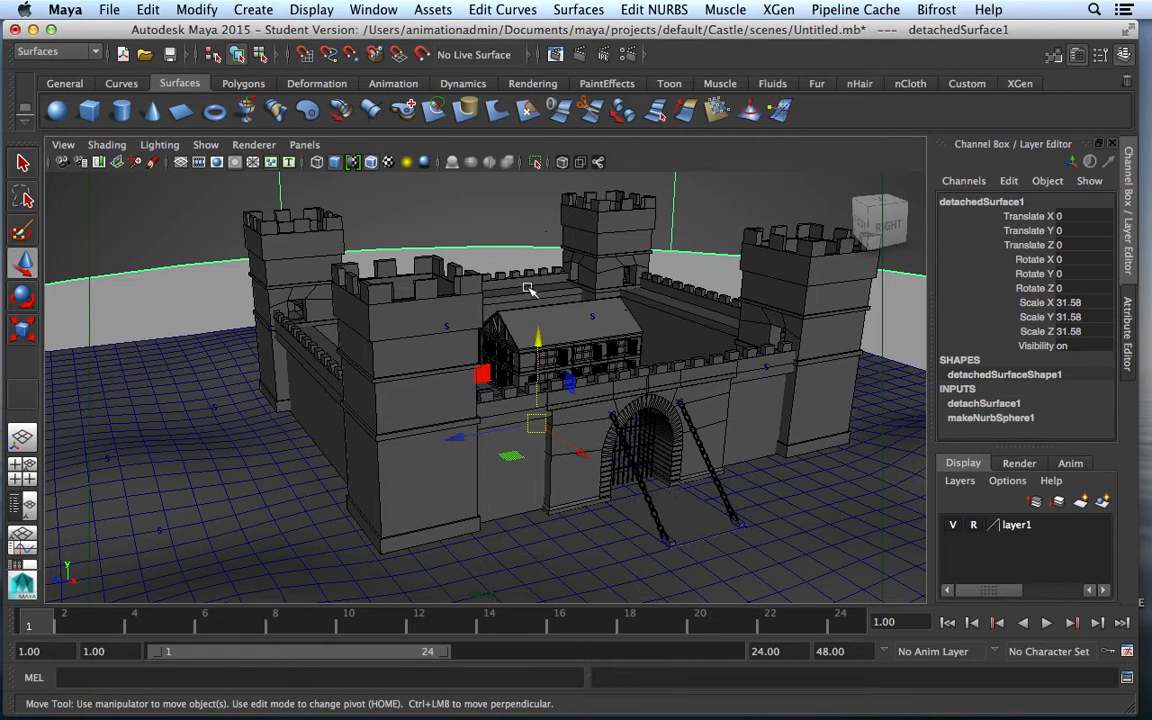
left_click_drag(538, 338, 555, 511)
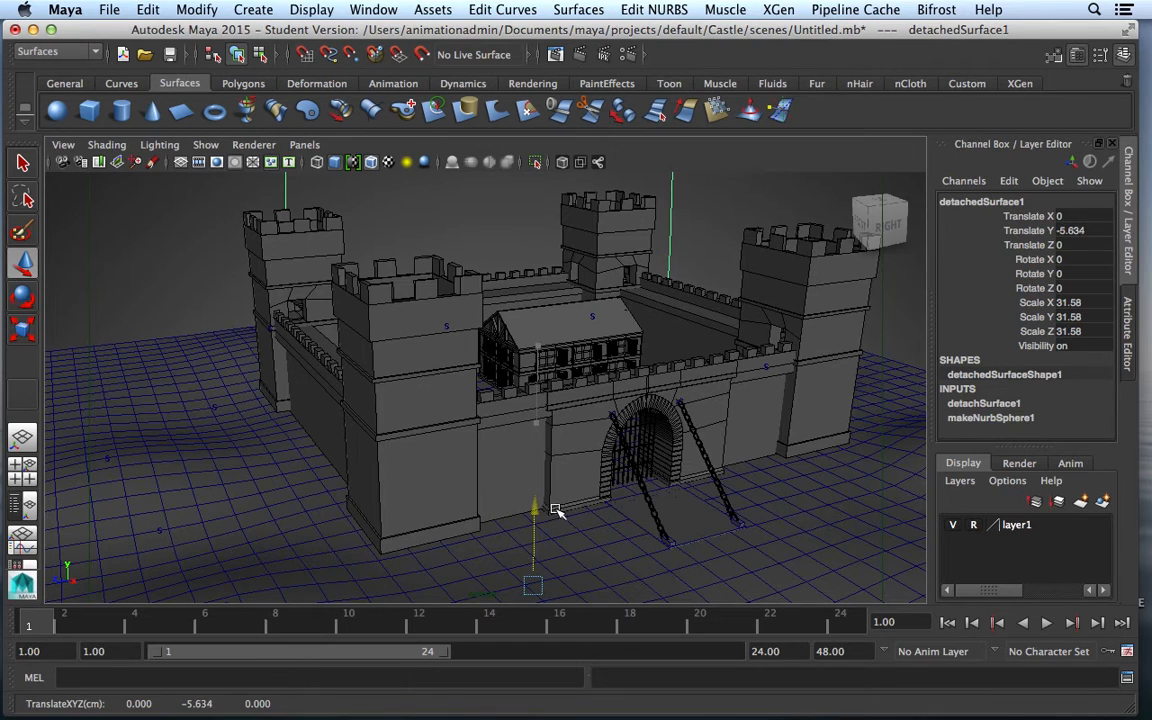
scroll(586, 496, "up", 4)
scroll(586, 496, "down", 4)
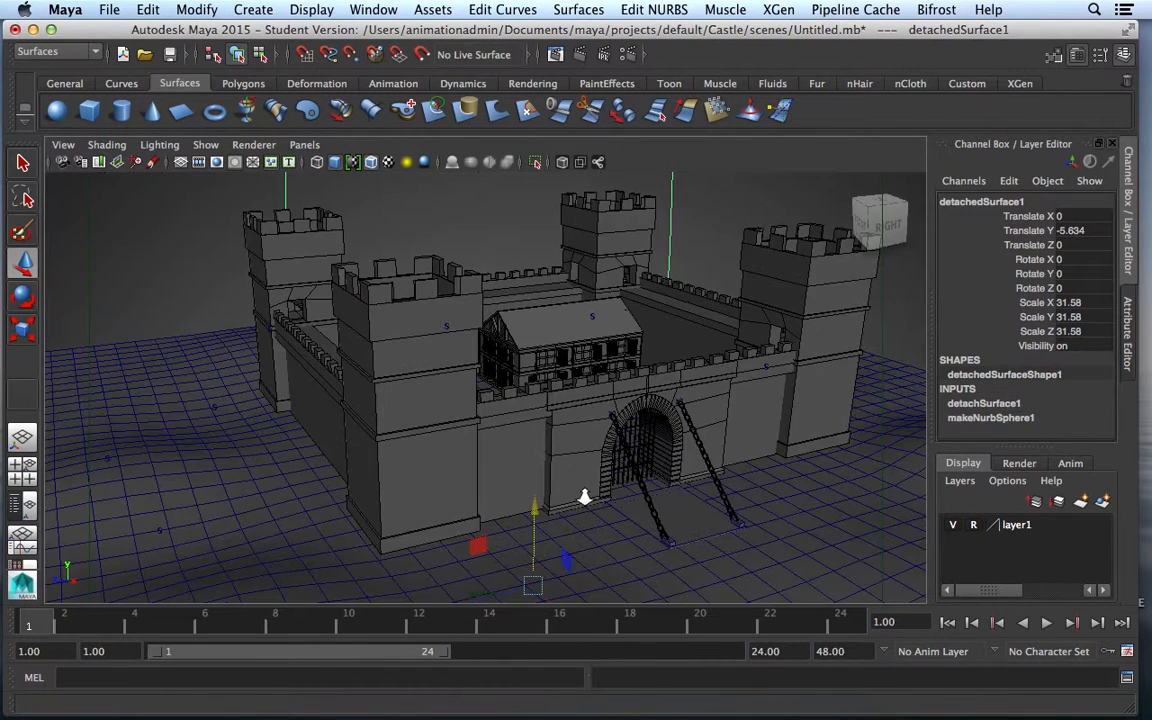
scroll(585, 497, "down", 1)
scroll(585, 498, "up", 1)
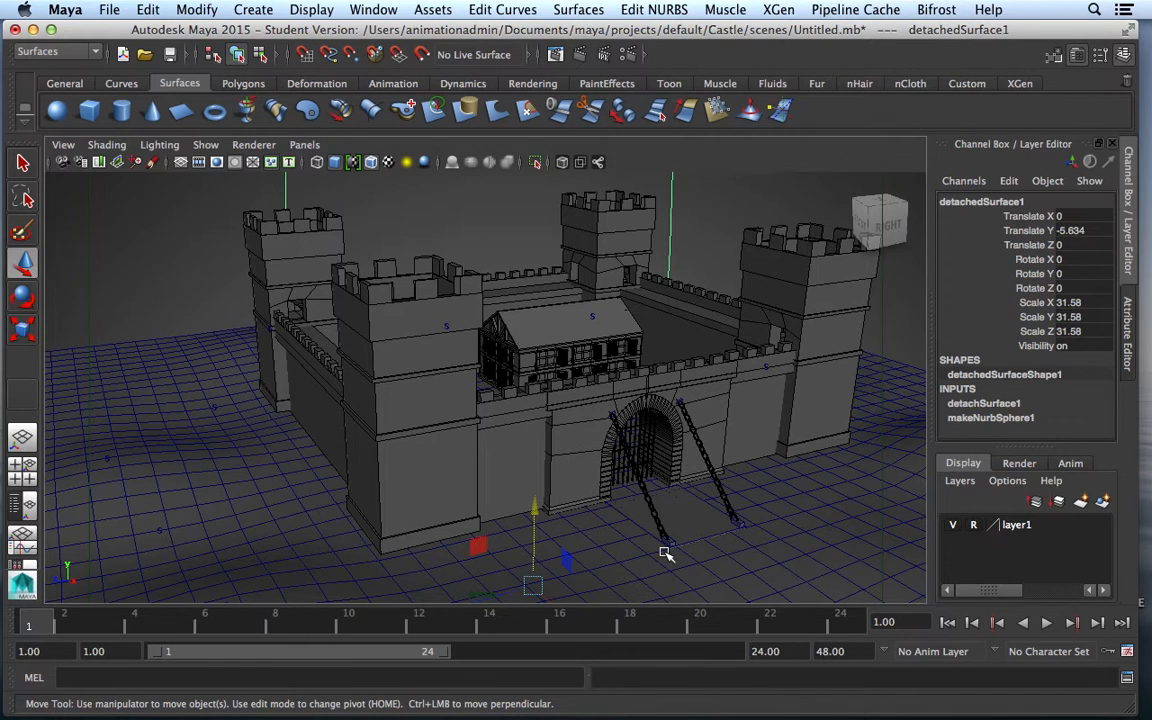
left_click(703, 543)
left_click(540, 212)
Open the Hypershade editor from Rendering Editors and move it to the upper left
left_click(378, 10)
mouse_move(430, 57)
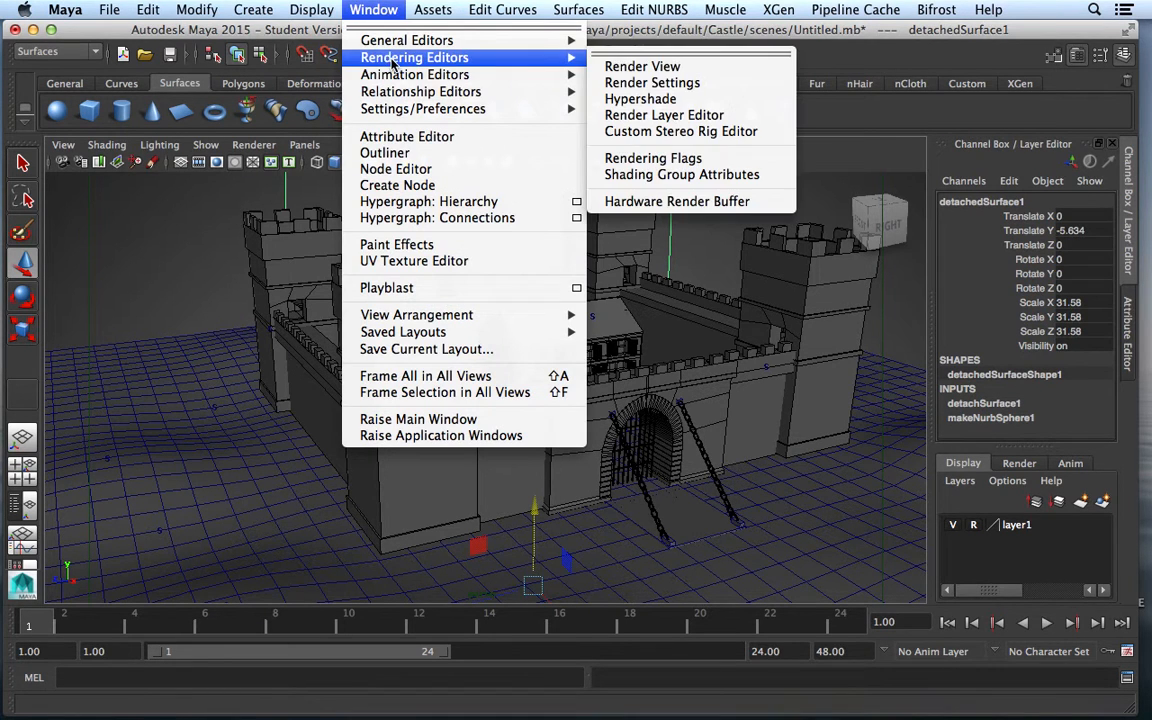
left_click(618, 98)
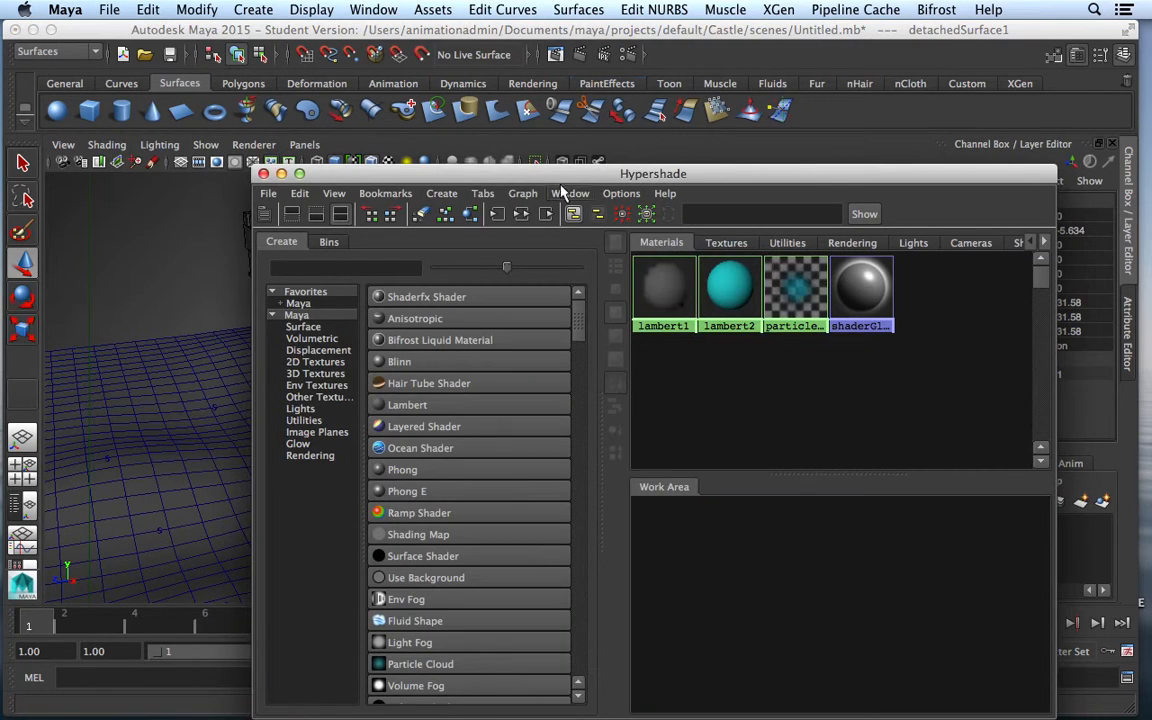
left_click_drag(561, 180, 412, 42)
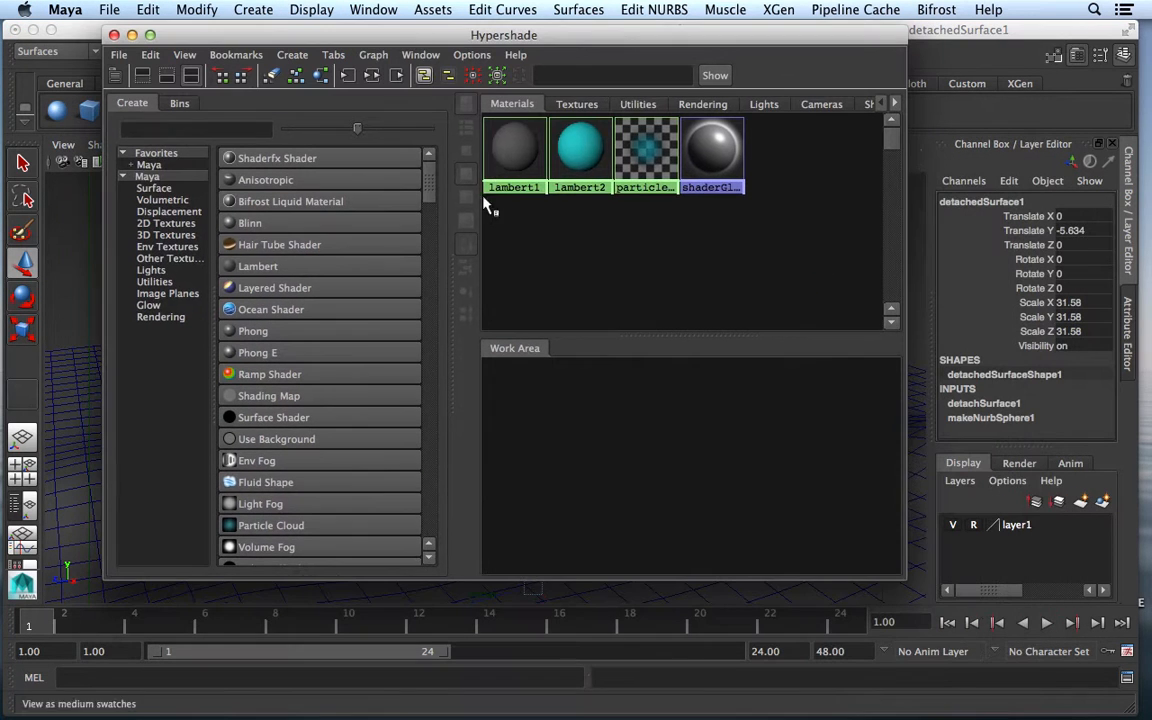
Create surfaceShader1 and arrange its attributes beside the Hypershade
left_click(275, 420)
double_click(560, 424)
left_click_drag(1014, 35, 968, 36)
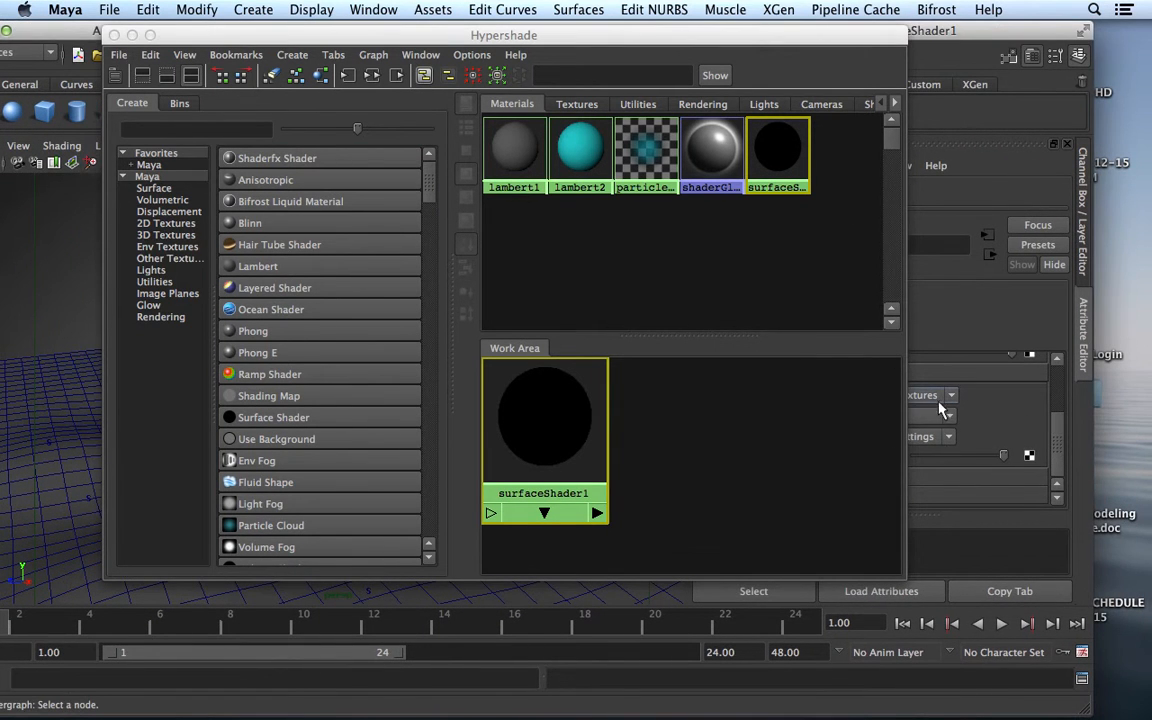
left_click_drag(906, 397, 708, 399)
left_click_drag(1057, 414, 1062, 358)
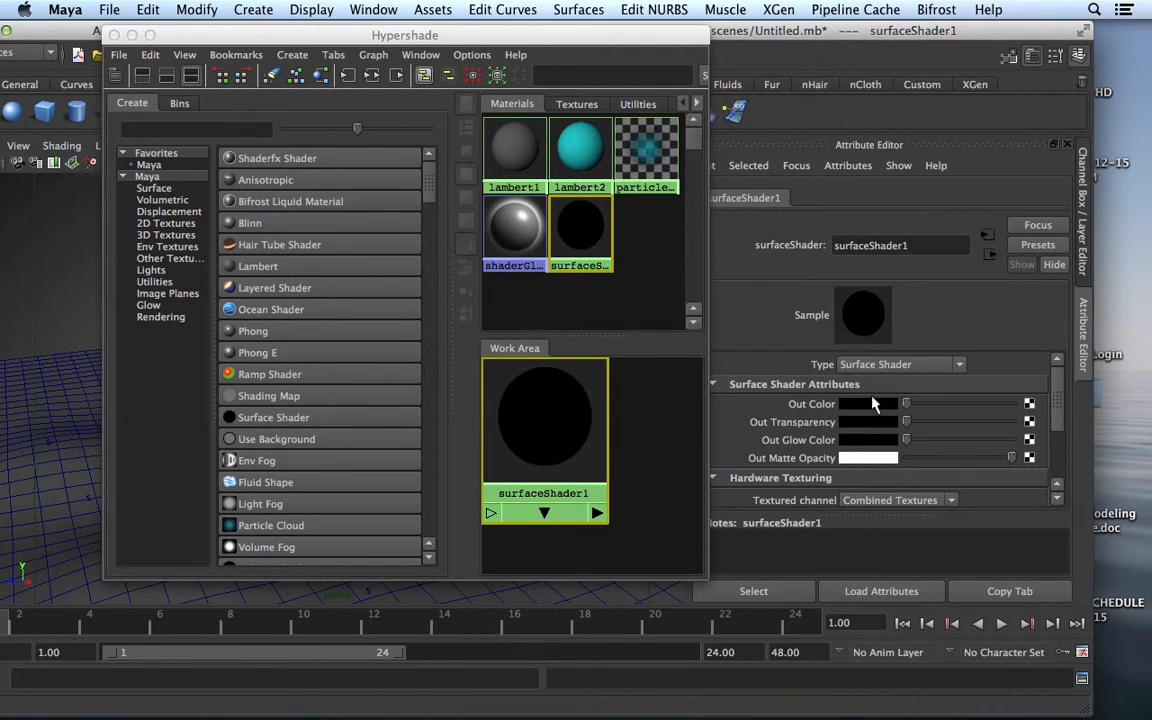
Map surfaceShader1's Out Color to a File texture loading sourceimages/clouds.jpeg
left_click(1030, 406)
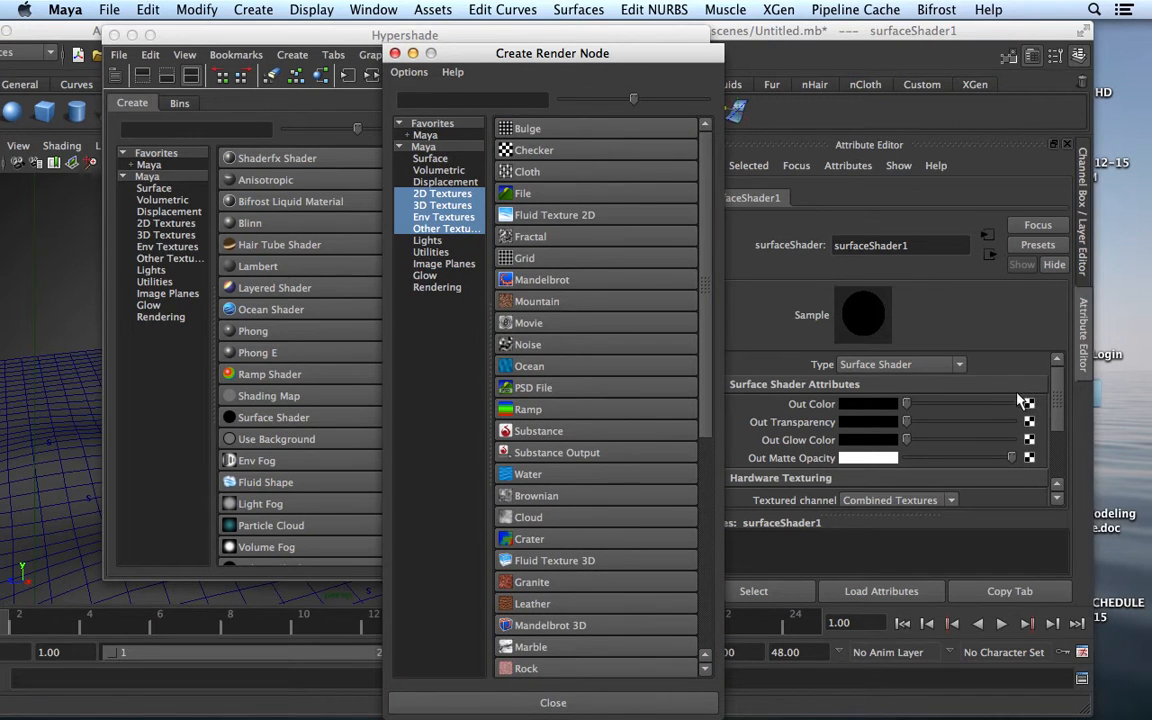
left_click(514, 196)
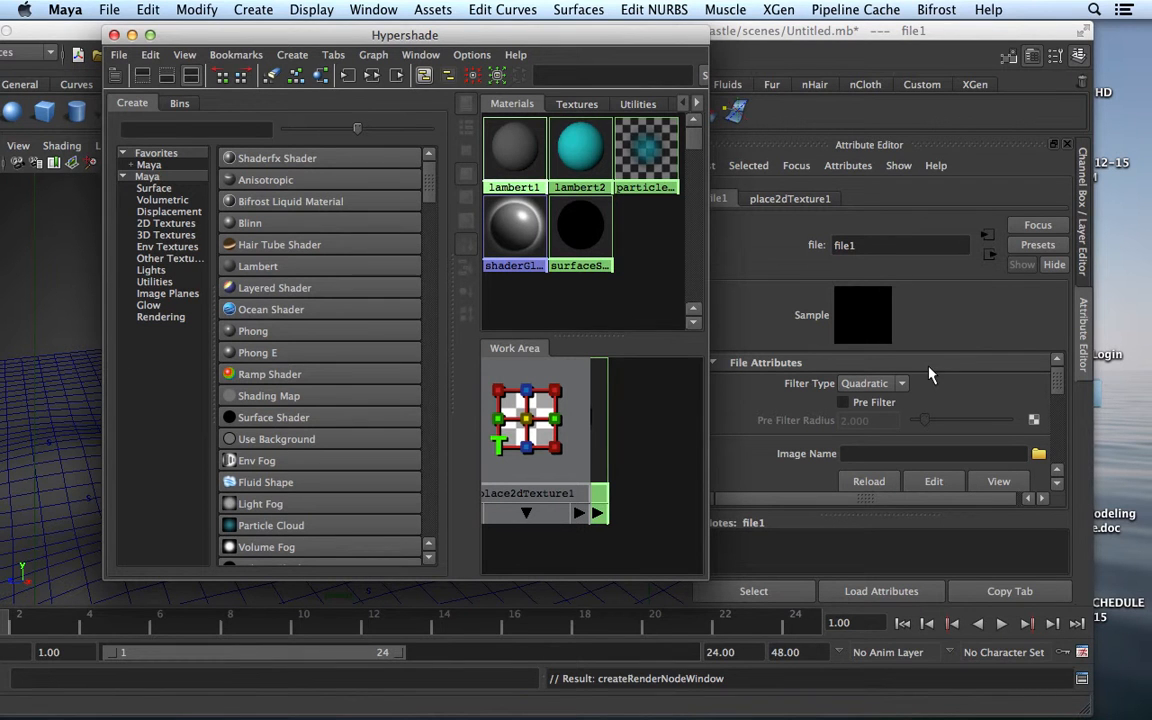
left_click(1039, 456)
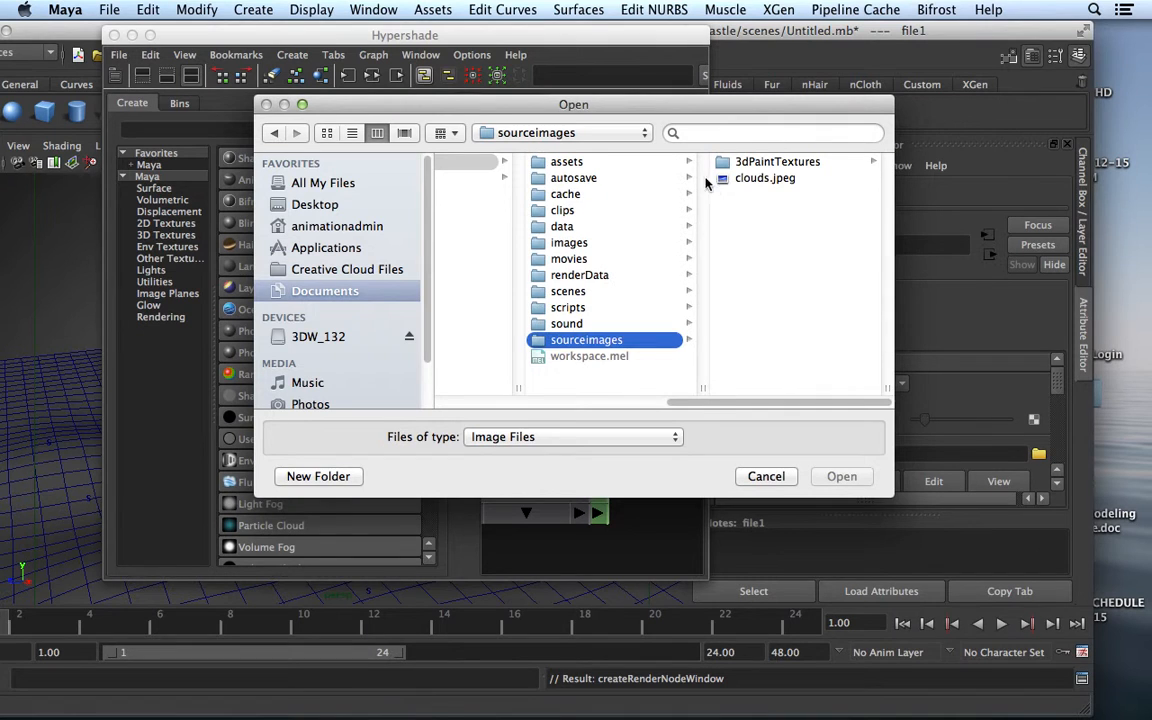
left_click(748, 179)
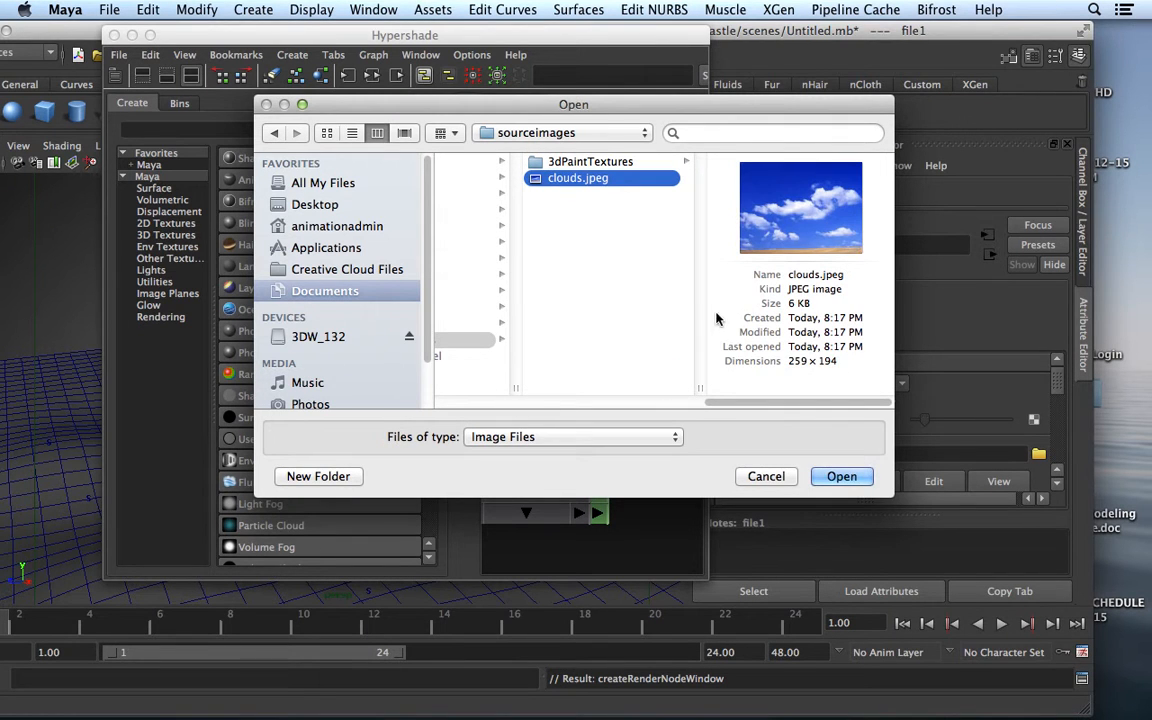
left_click(841, 477)
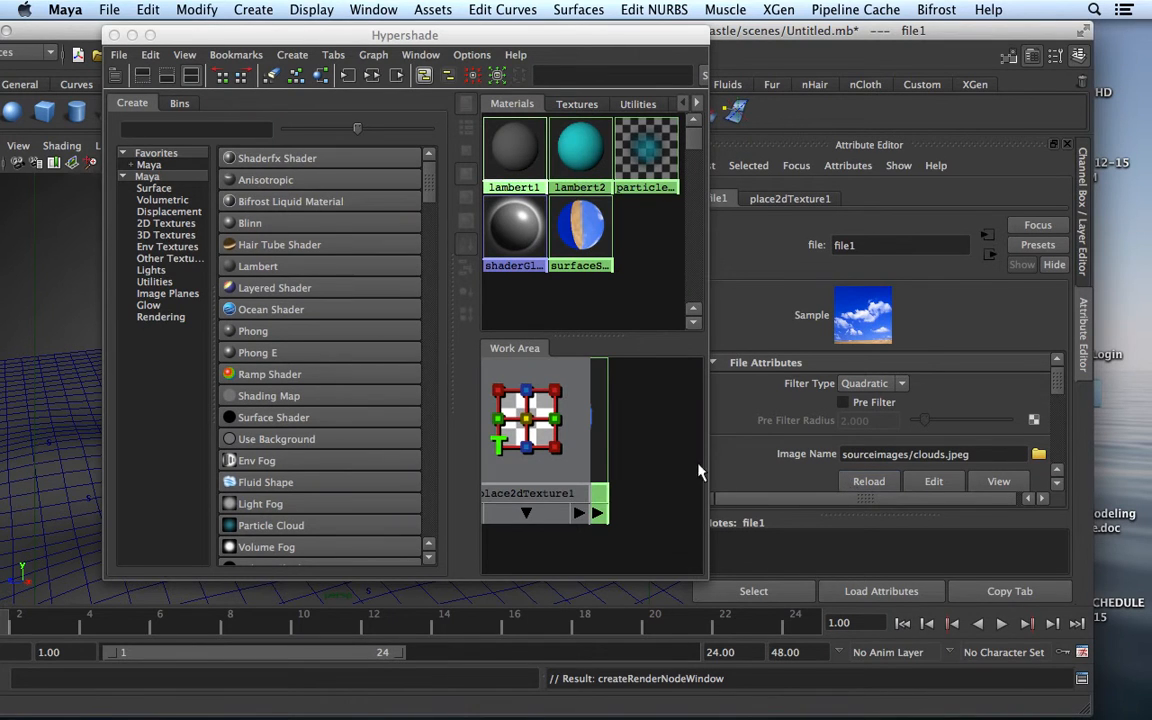
left_click(600, 434)
left_click_drag(666, 34, 1132, 82)
Select the detached dome surface along with surfaceShader1 in the Hypershade
left_click(418, 207)
left_click(1072, 464)
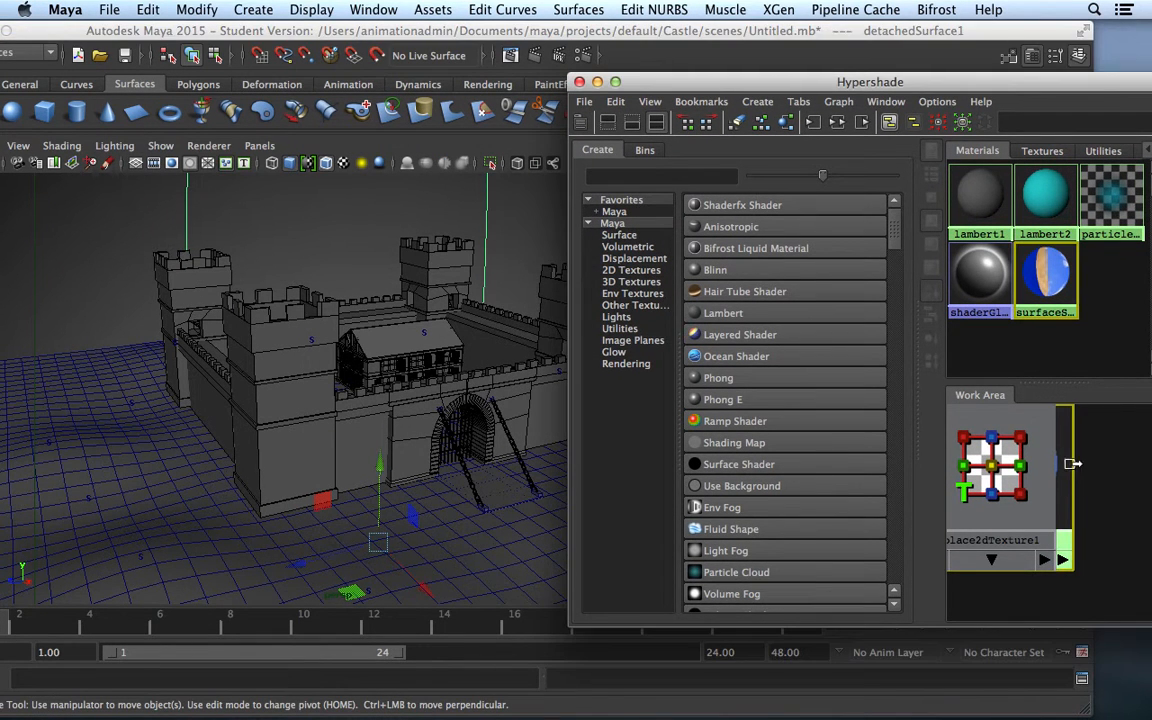
left_click(1072, 464)
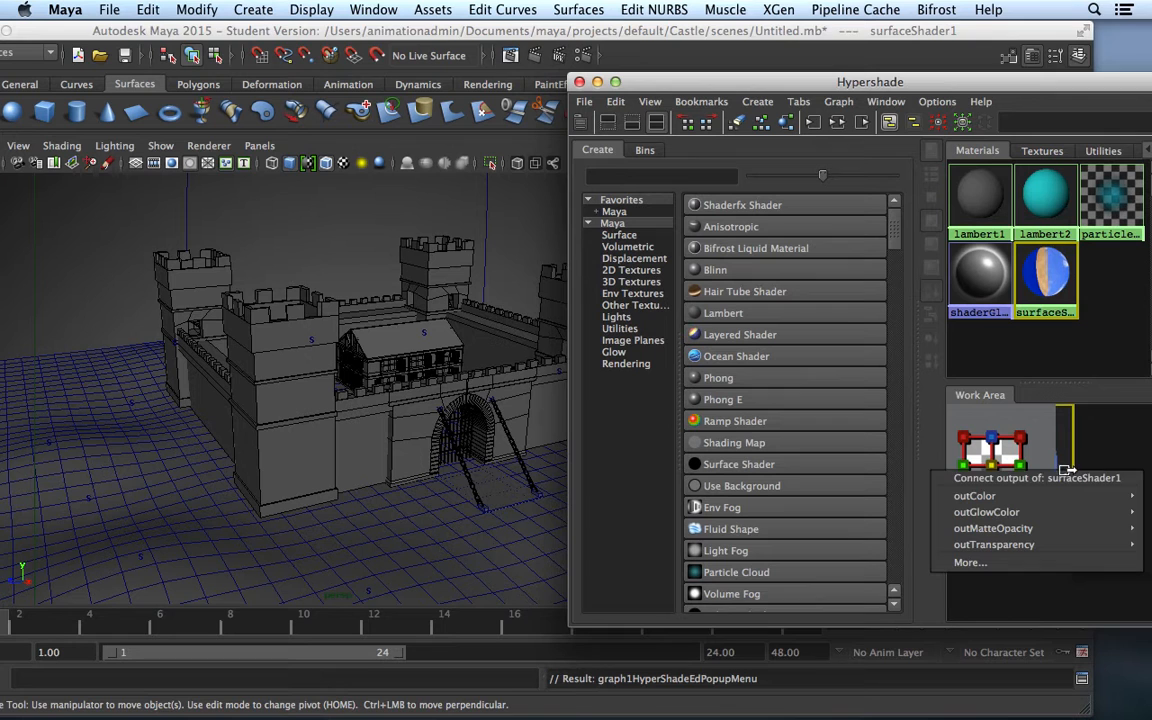
left_click(1085, 467)
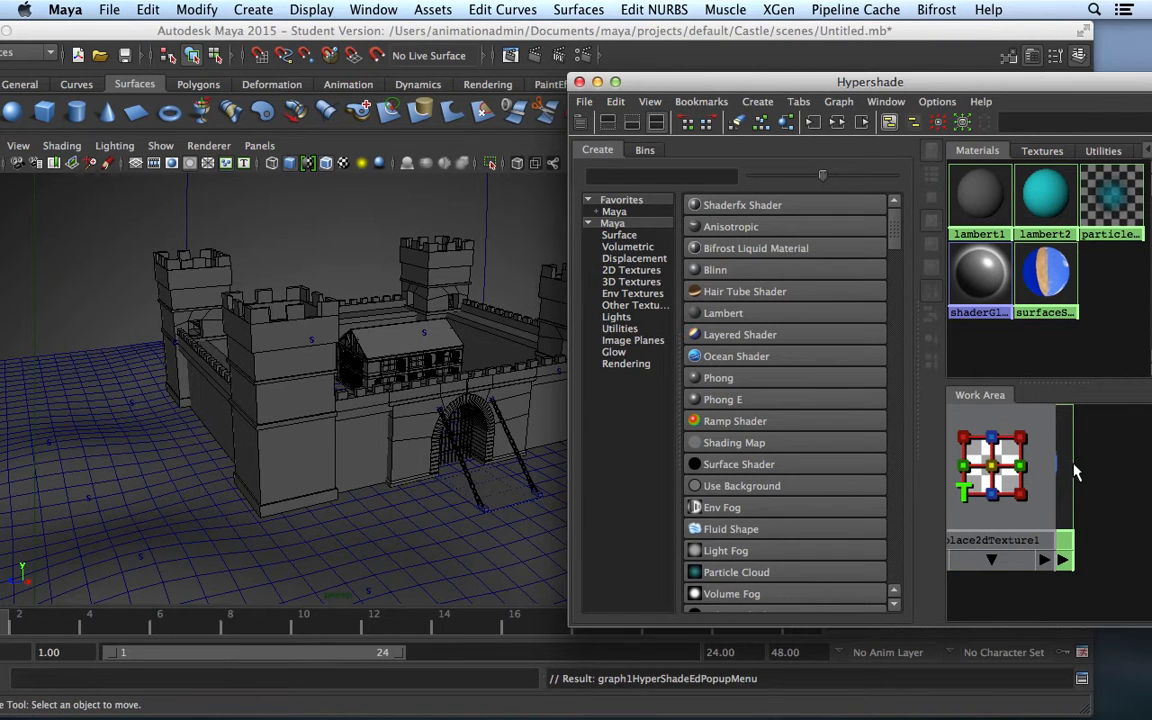
left_click_drag(456, 185, 517, 220)
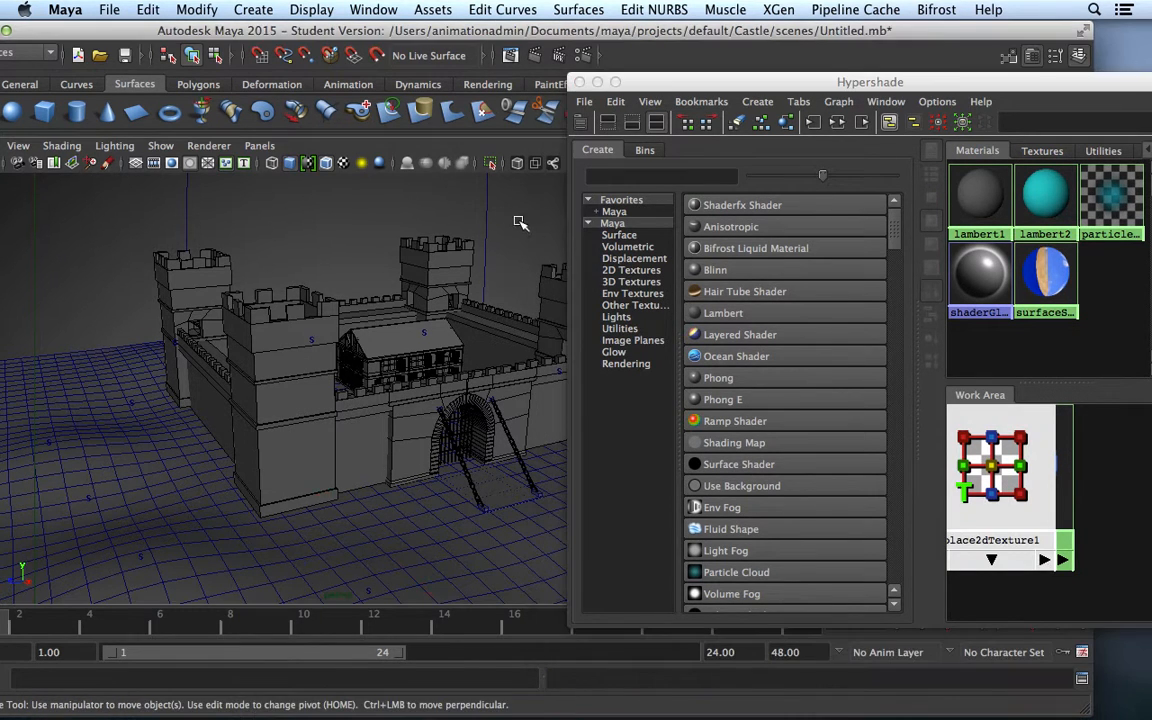
right_click(1068, 436)
left_click(1101, 449)
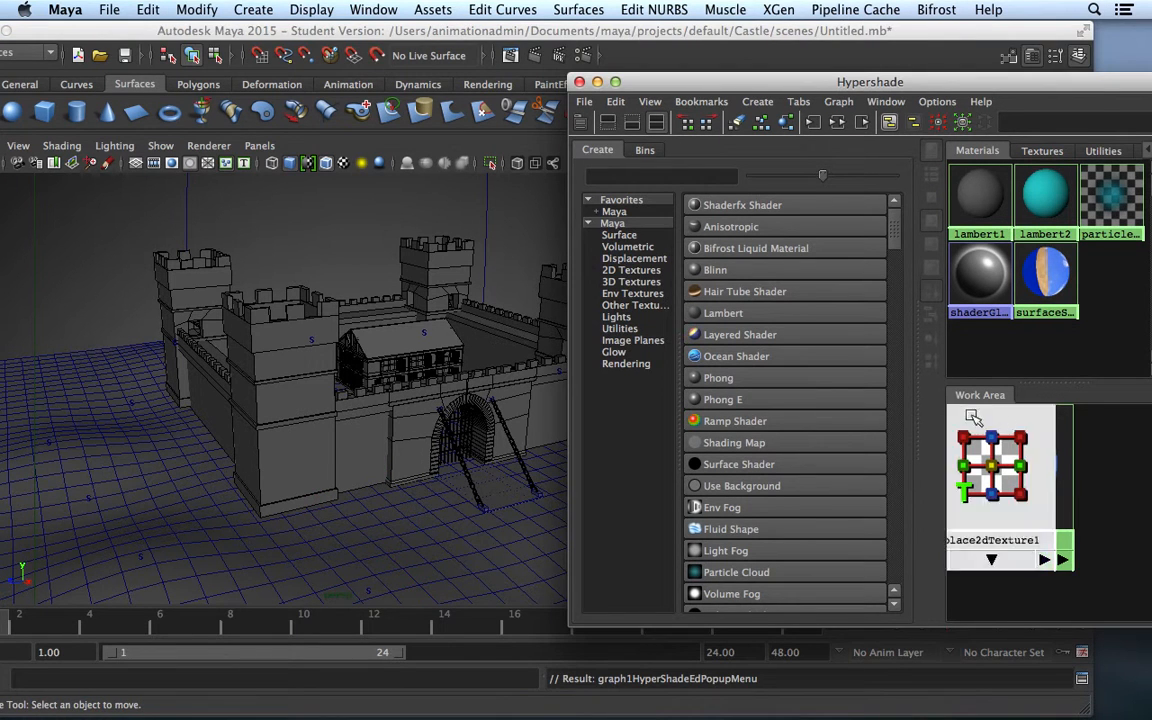
middle_click_drag(1044, 300, 483, 208)
Assign surfaceShader1 to the dome surface and close the Hypershade
left_click(486, 209)
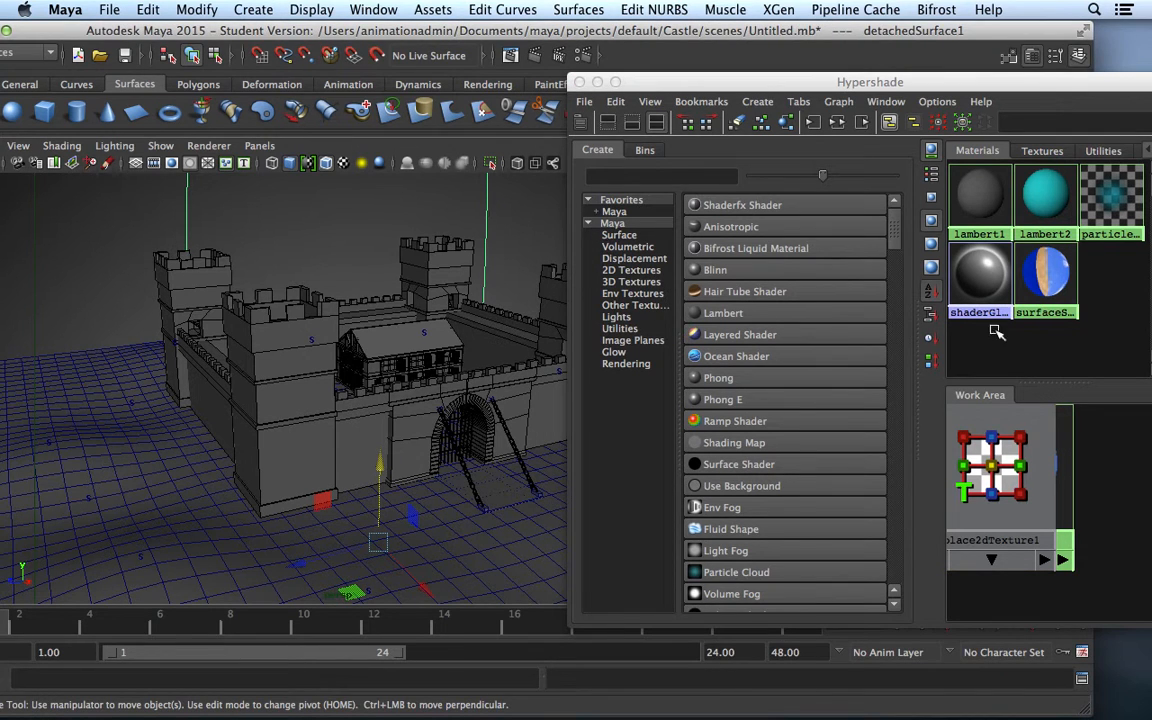
right_click(1052, 300)
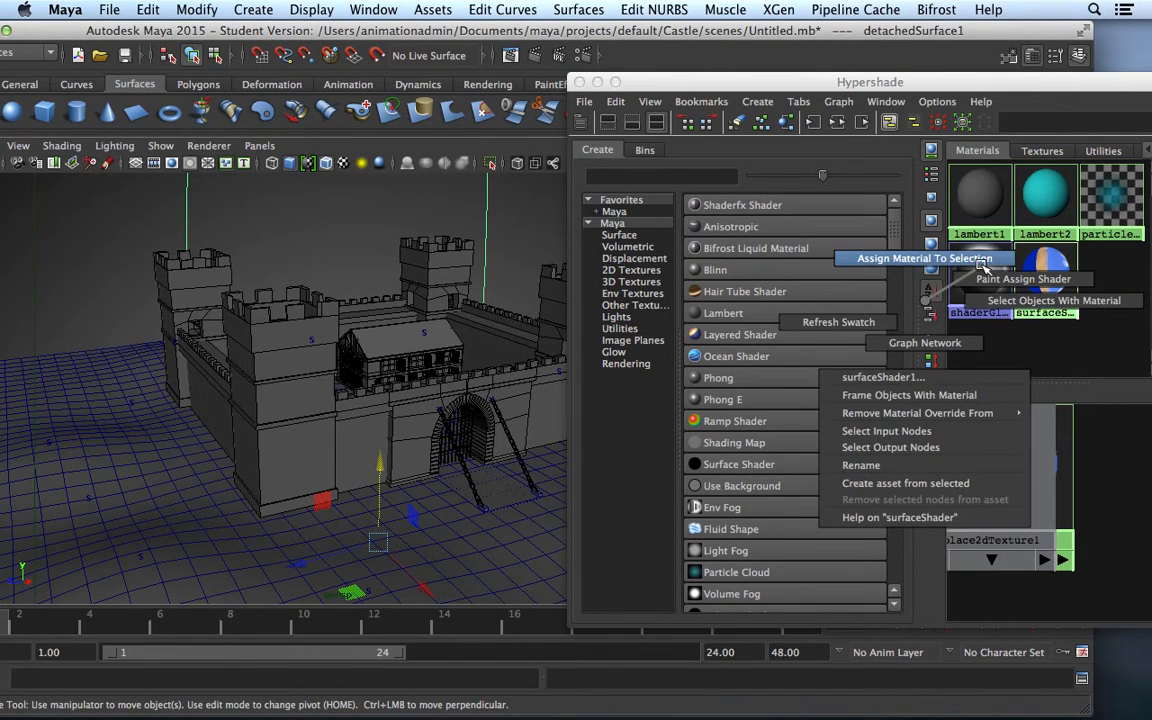
left_click(925, 258)
left_click_drag(688, 80, 495, 172)
left_click(387, 174)
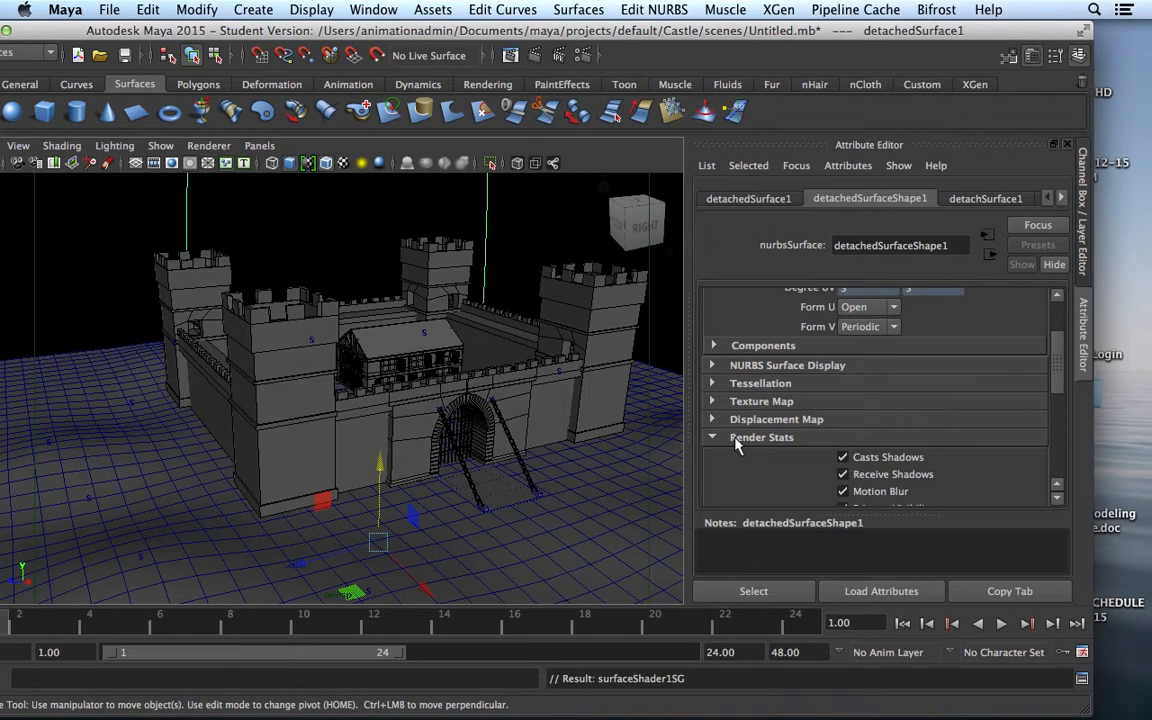
Uncheck Casts Shadows and Receive Shadows in detachedSurfaceShape1's Render Stats
left_click_drag(1056, 375, 1056, 389)
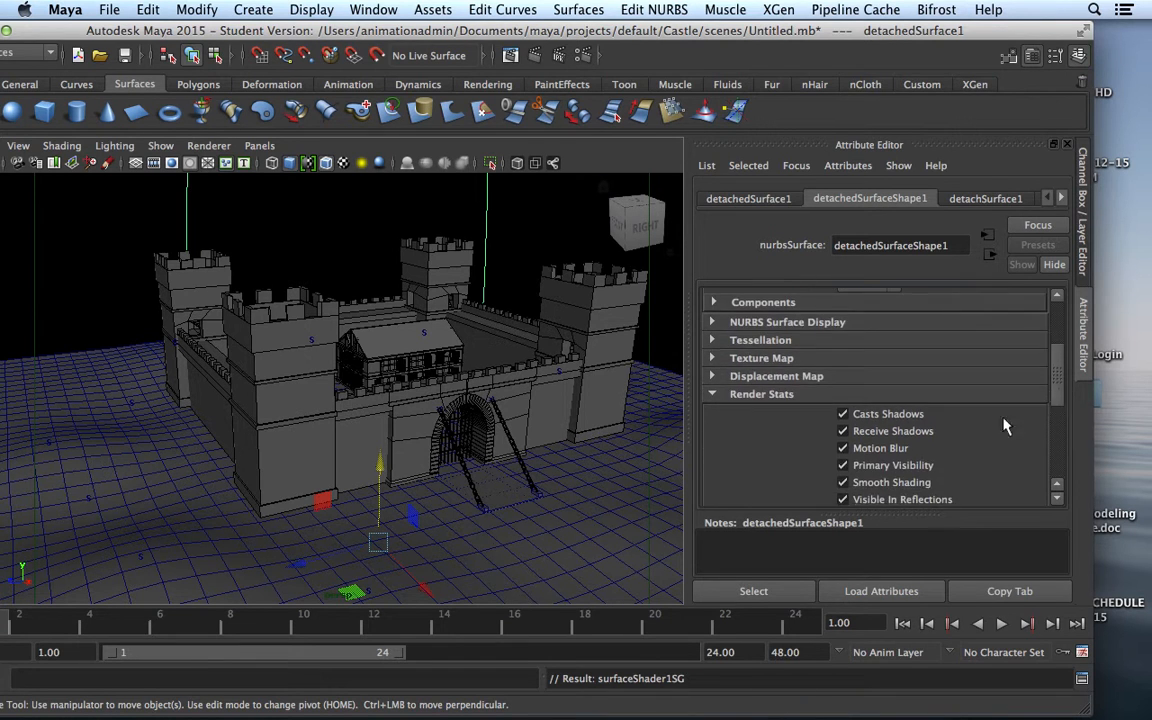
left_click(843, 414)
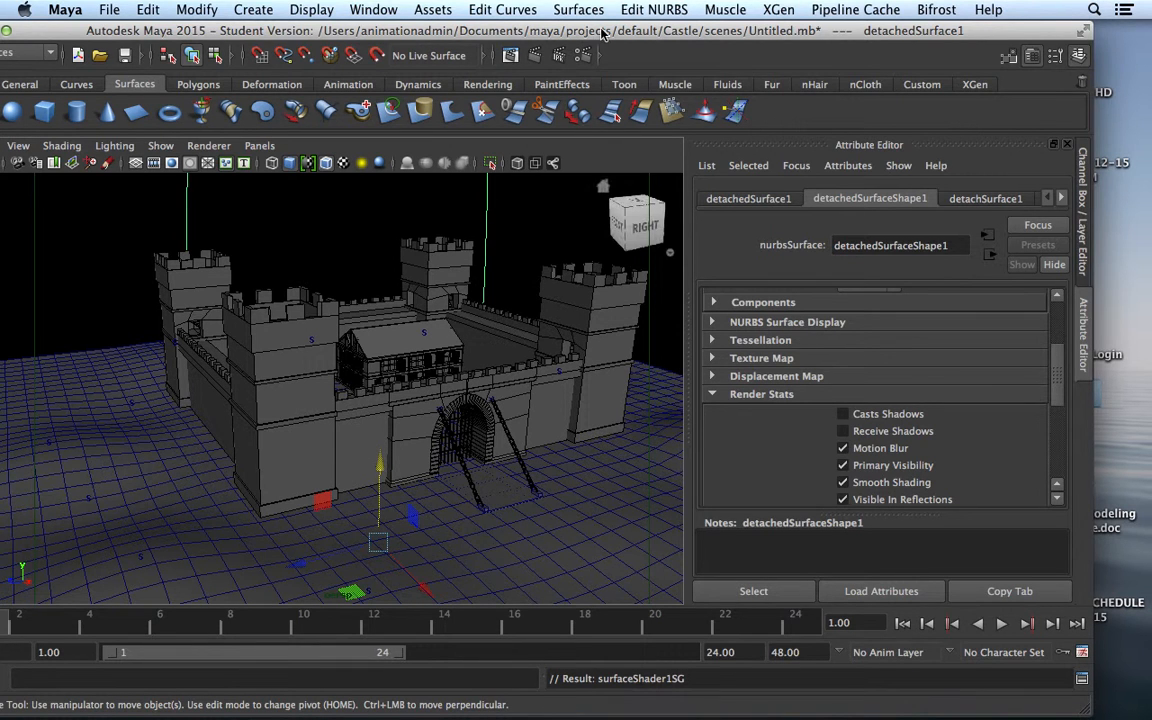
left_click(656, 10)
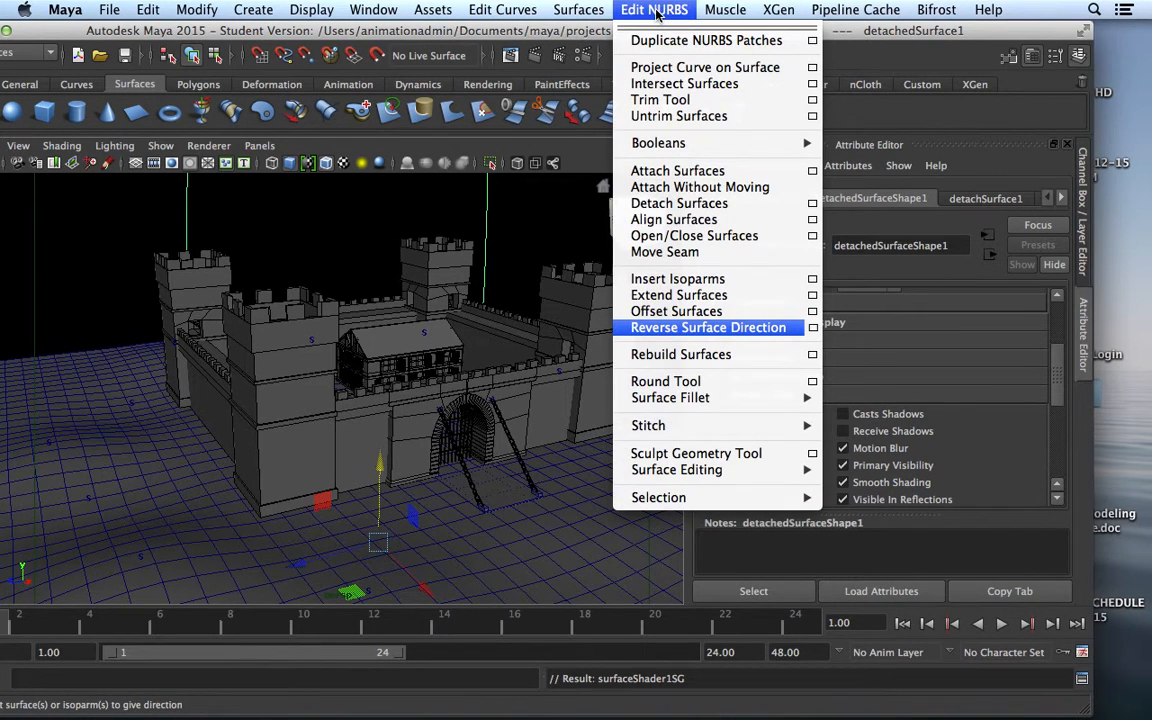
Reverse the dome's surface direction and reopen the Hypershade
left_click(722, 328)
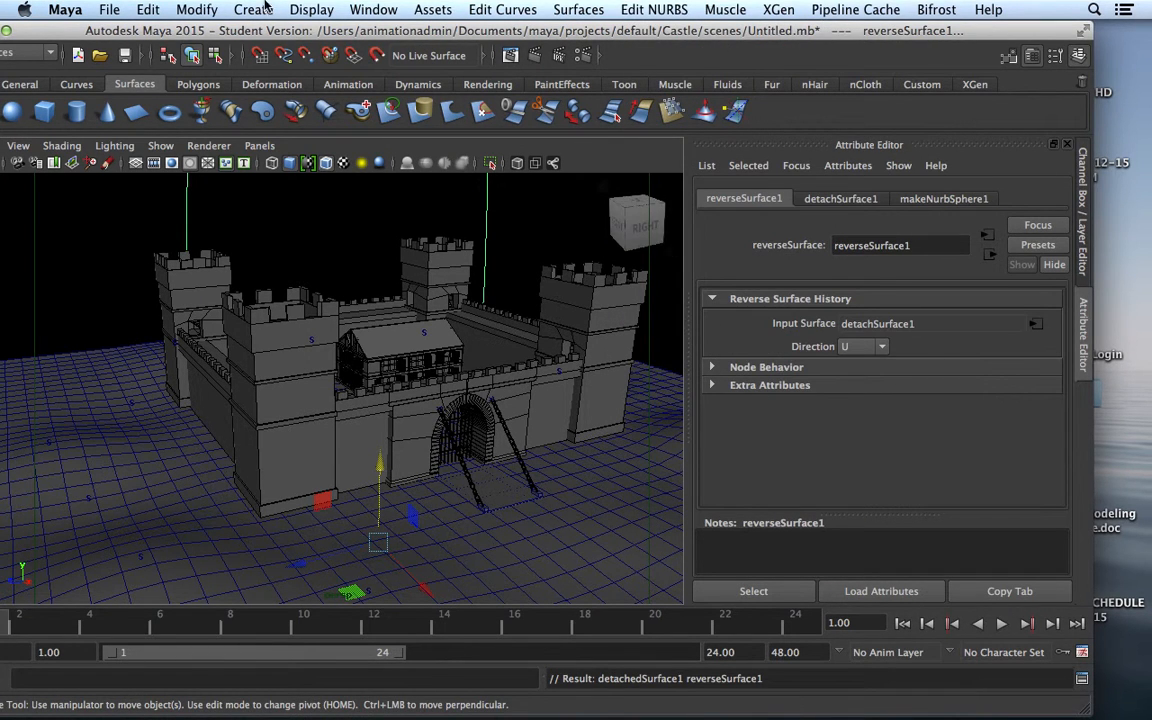
left_click(378, 14)
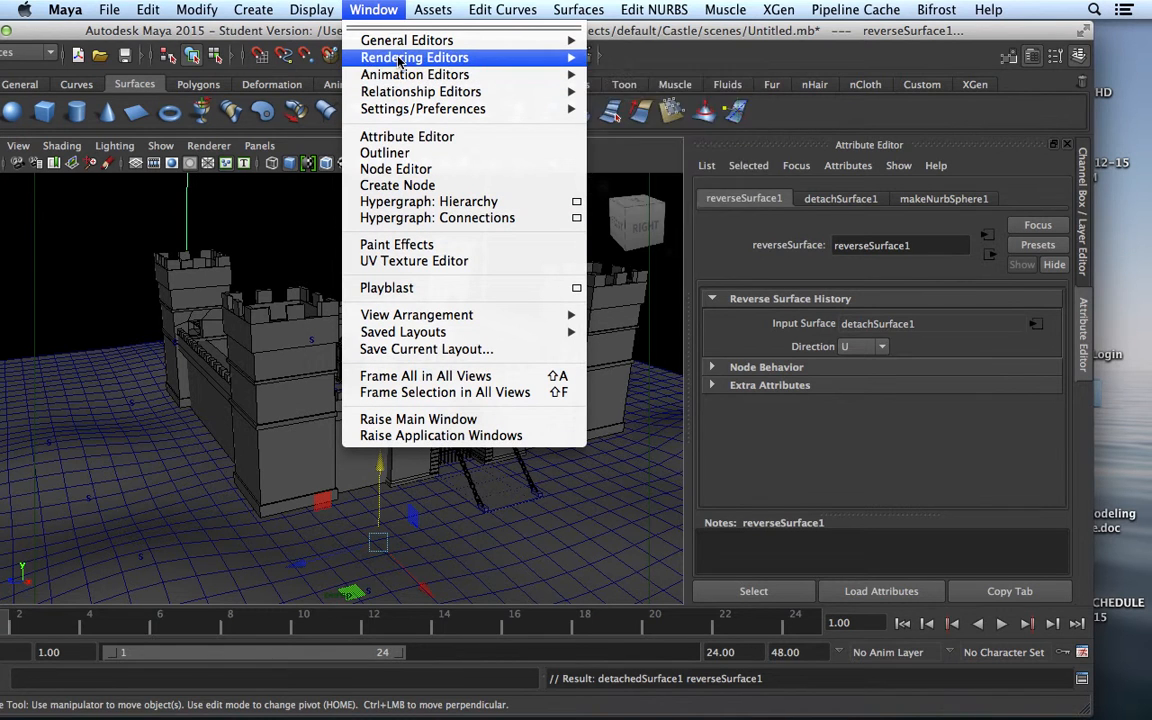
mouse_move(480, 57)
left_click(611, 100)
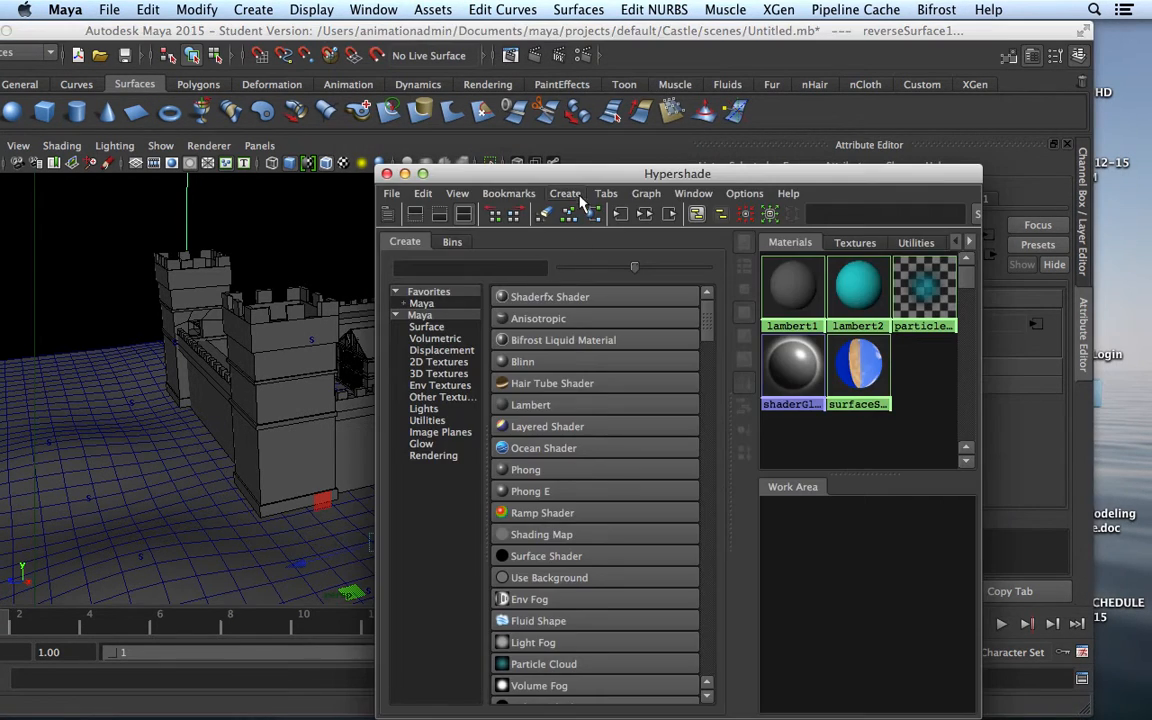
Graph the sky shader's network and bring up surfaceShader1's attributes
left_click_drag(583, 178, 247, 34)
right_click_drag(520, 215, 505, 250)
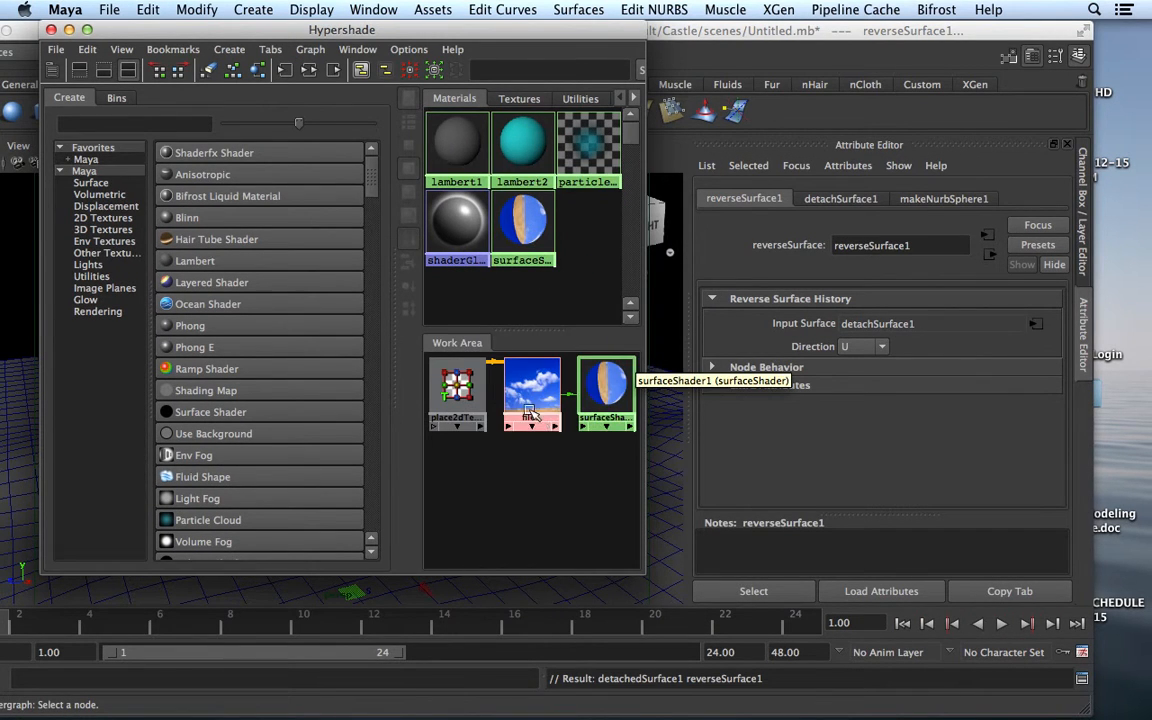
left_click(606, 396)
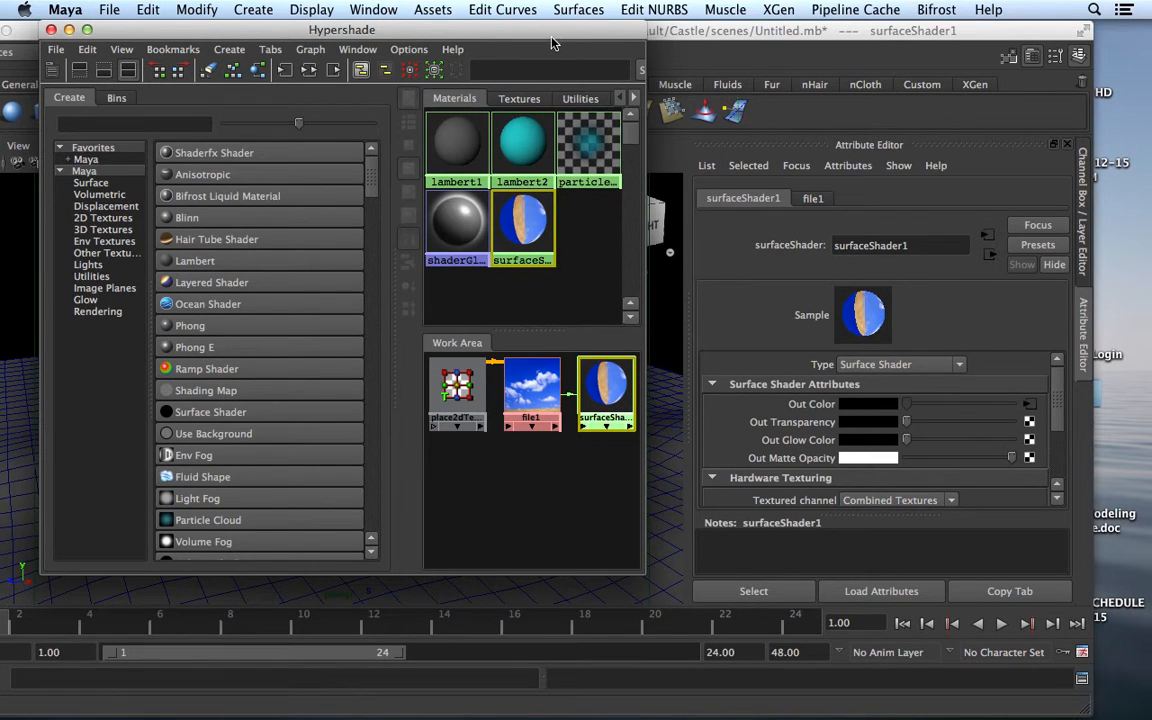
left_click_drag(553, 42, 485, 133)
Set surfaceShader1's Hardware Texturing resolution to Highest (256x256)
left_click_drag(1060, 418, 1060, 460)
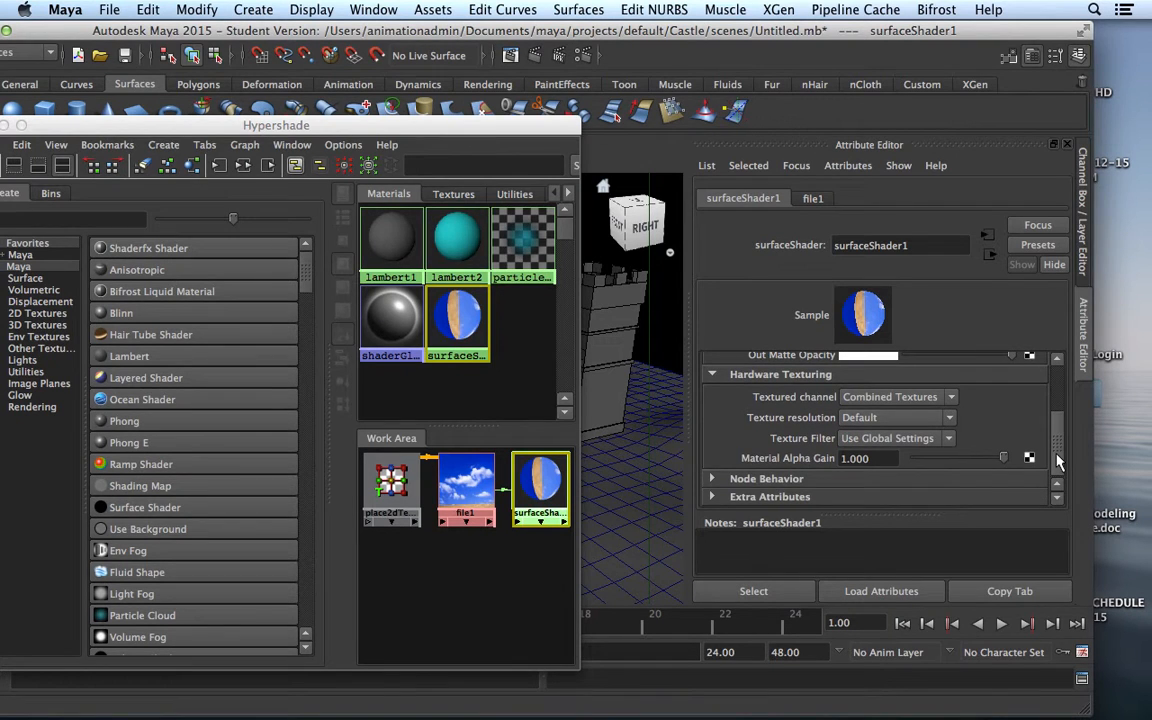
scroll(1060, 460, "up", 1)
left_click(715, 391)
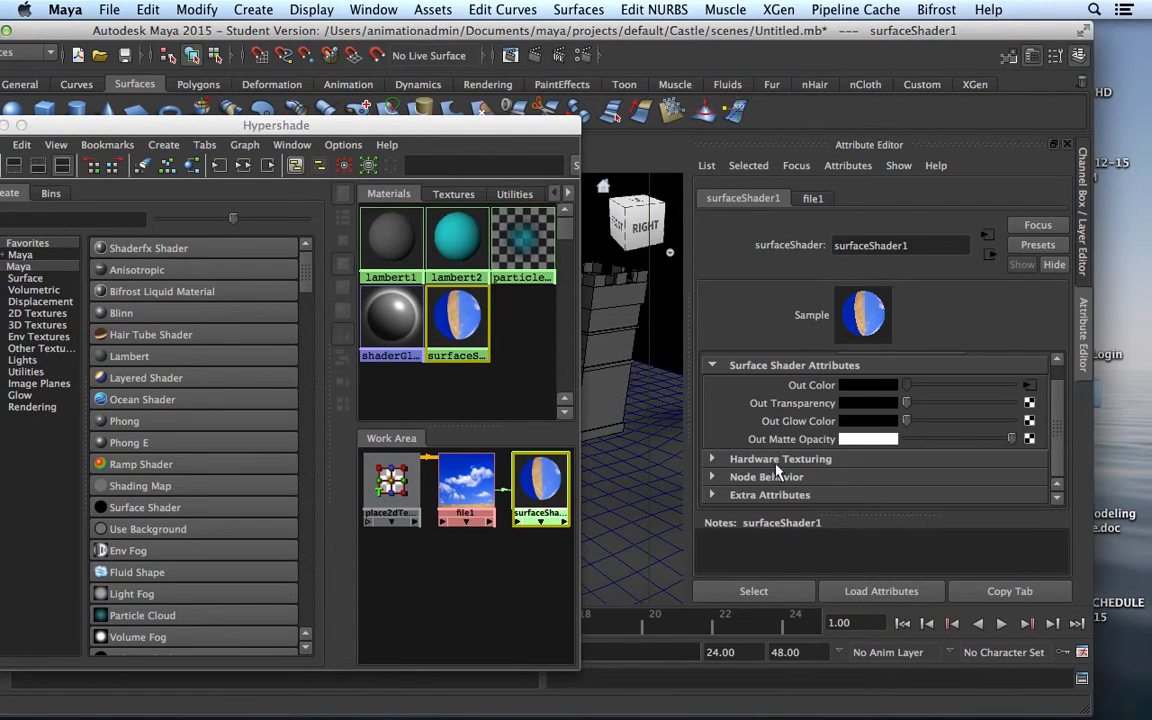
scroll(865, 483, "up", 1)
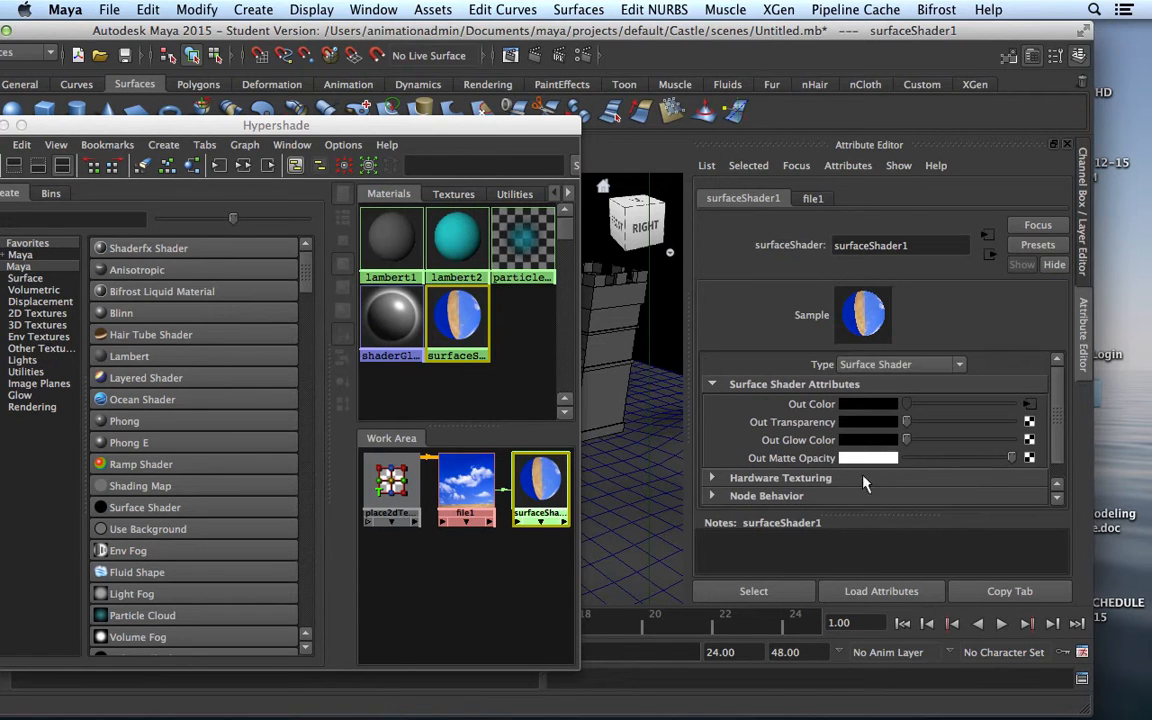
left_click(713, 479)
scroll(1057, 420, "down", 5)
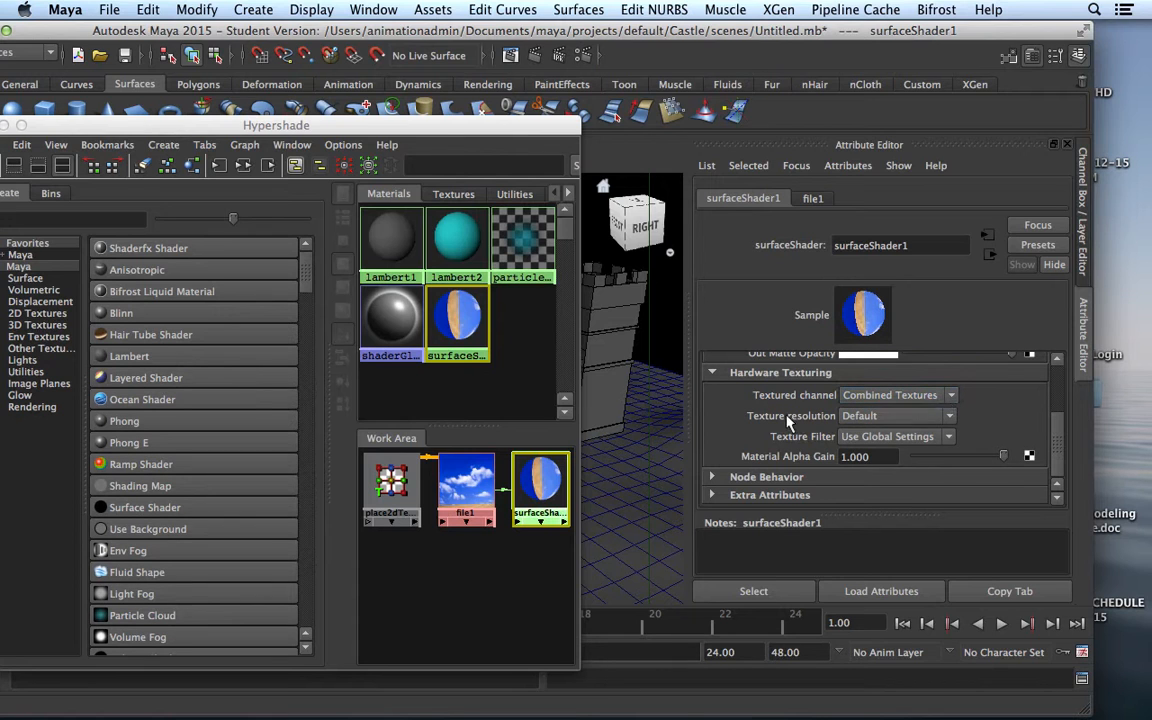
left_click(950, 418)
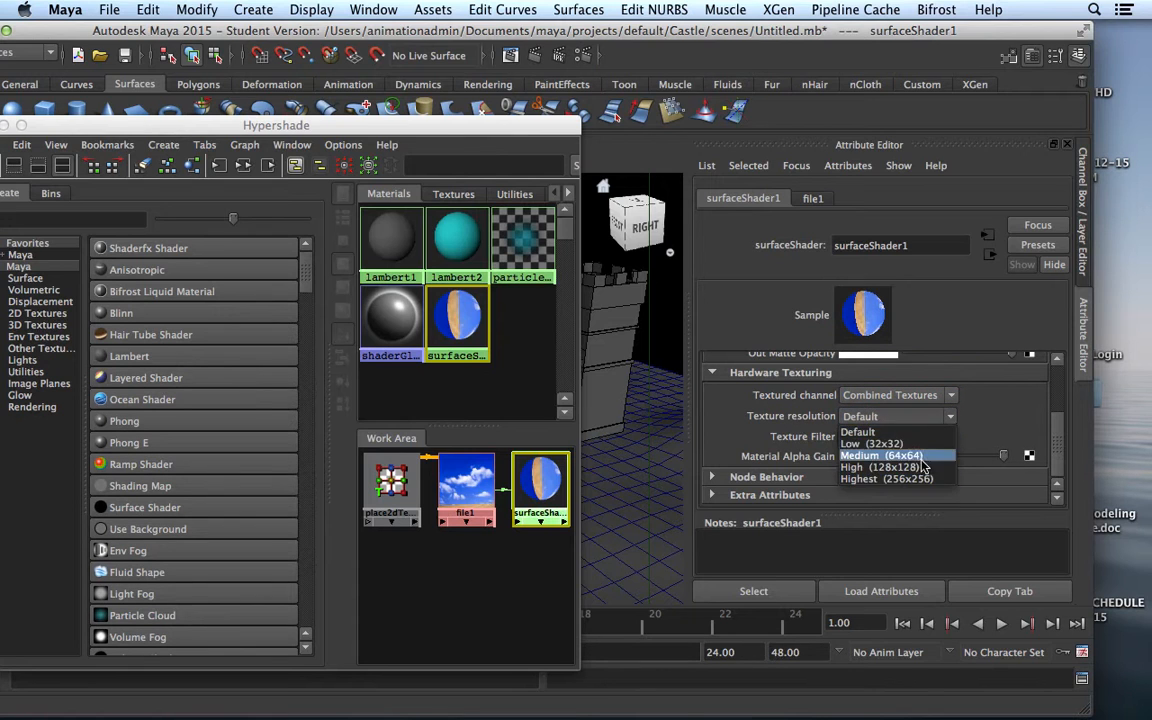
left_click(912, 485)
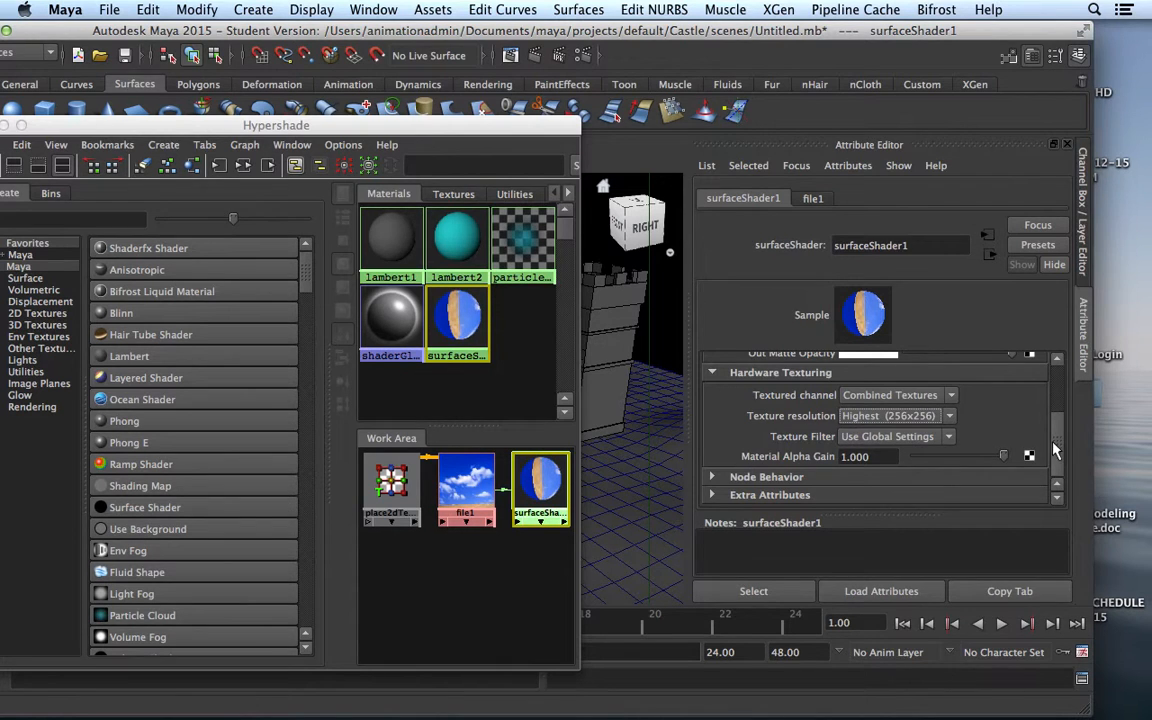
left_click_drag(1059, 456, 1056, 386)
left_click_drag(505, 127, 939, 420)
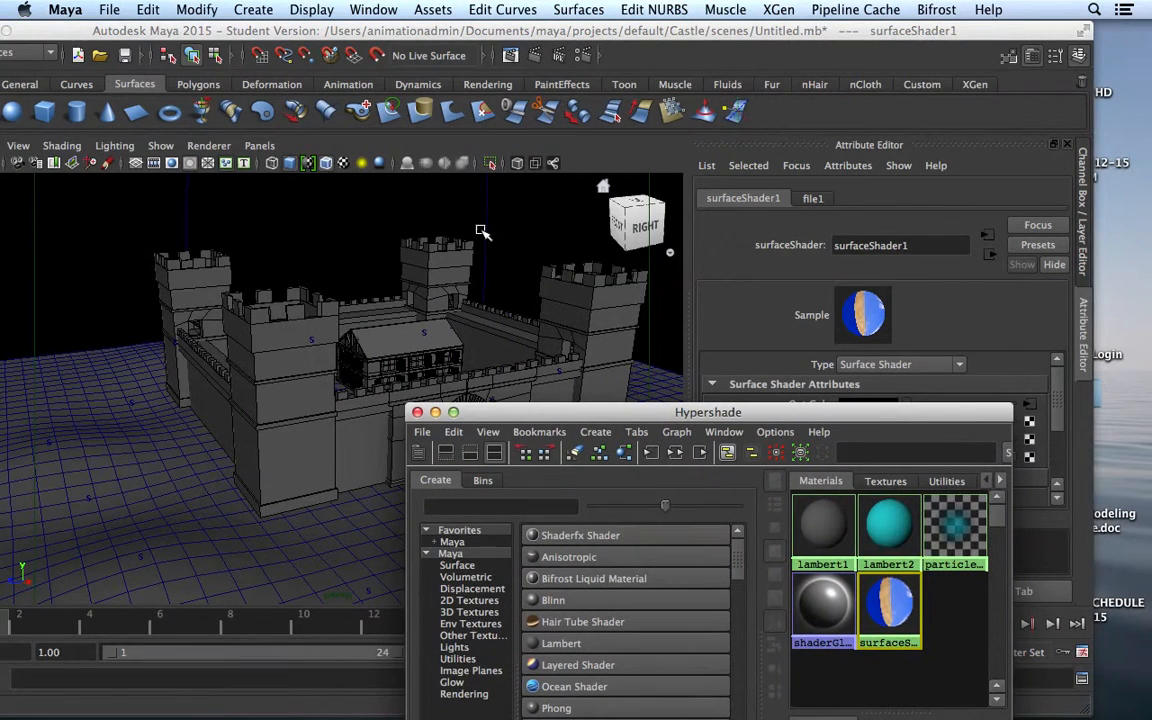
Turn on Textured display and test-render the frame to see the castle under the cloudy sky
left_click(343, 163)
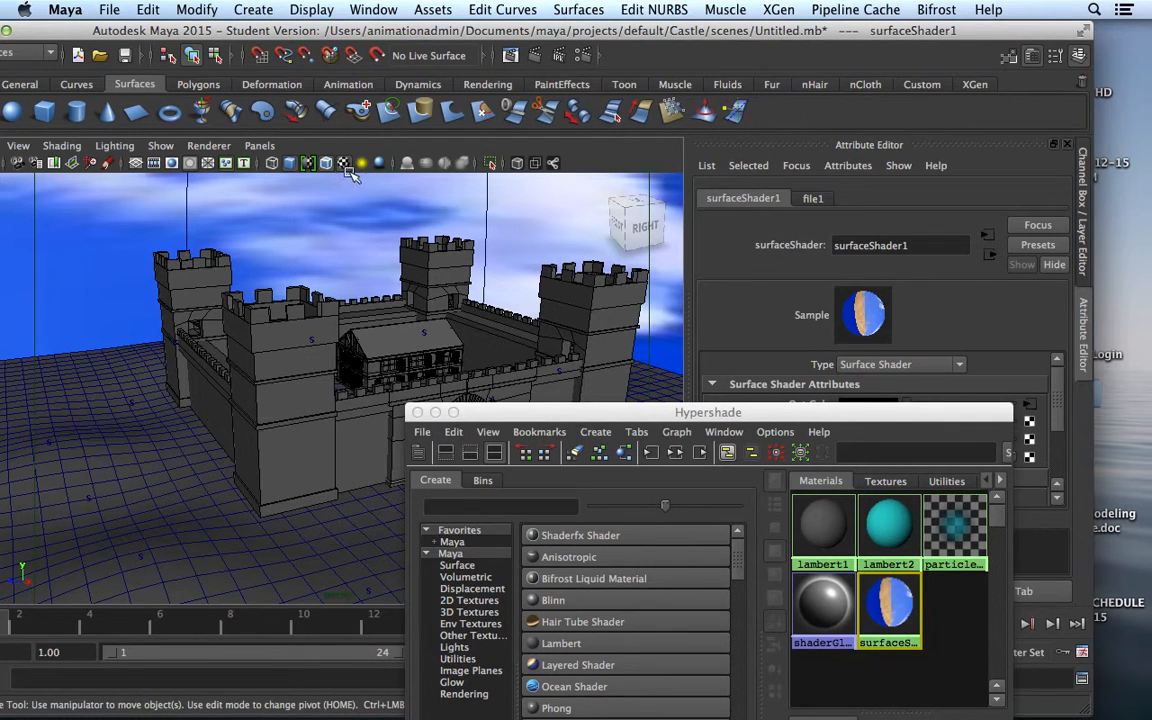
left_click_drag(526, 413, 711, 272)
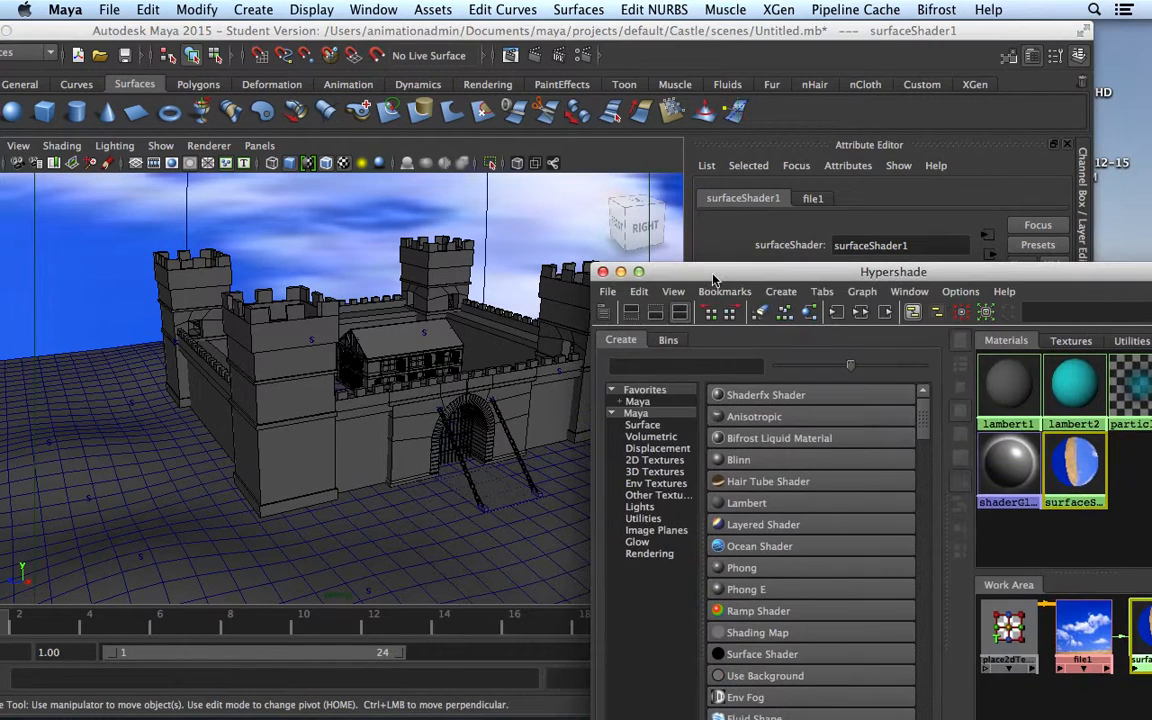
left_click(533, 56)
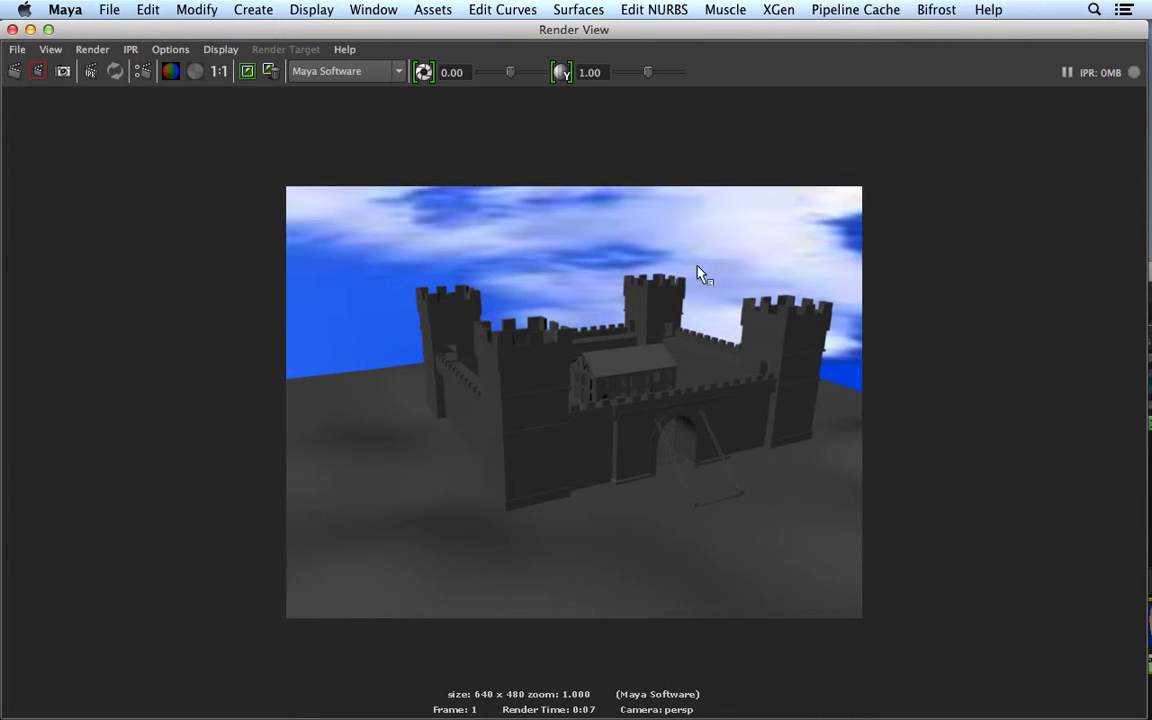
left_click(12, 30)
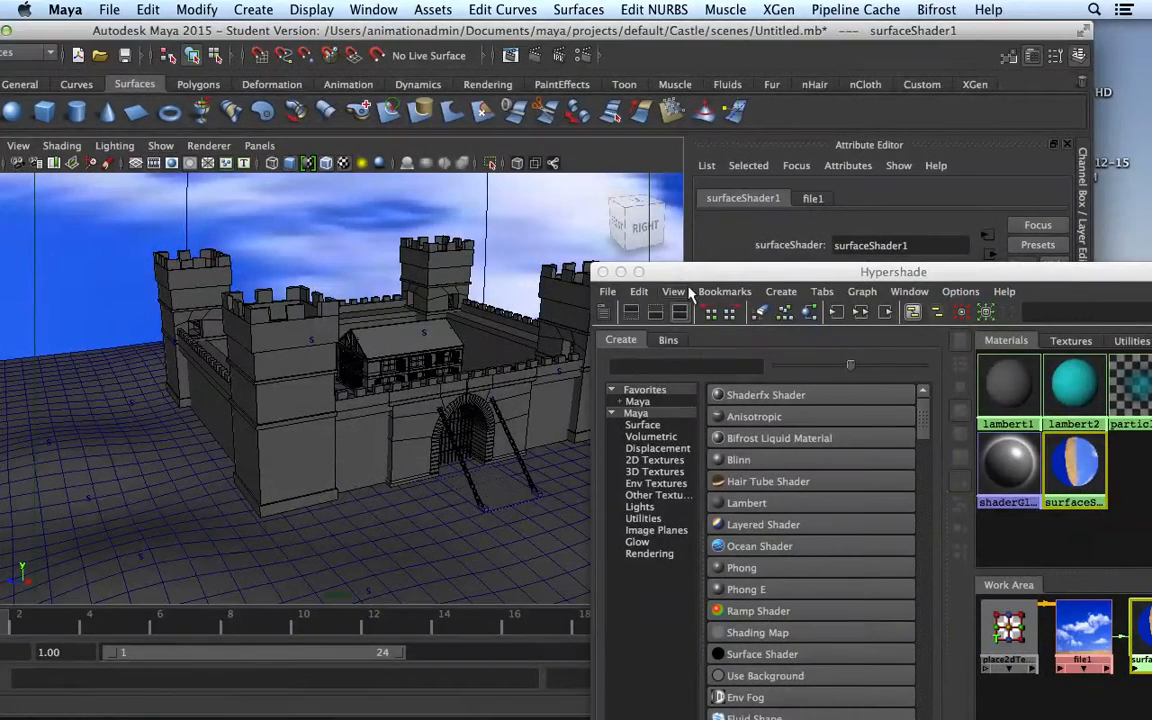
Close Hypershade, show the Channel Box, and orbit to inspect the dome's cloud texture
left_click_drag(624, 266, 655, 263)
left_click(638, 267)
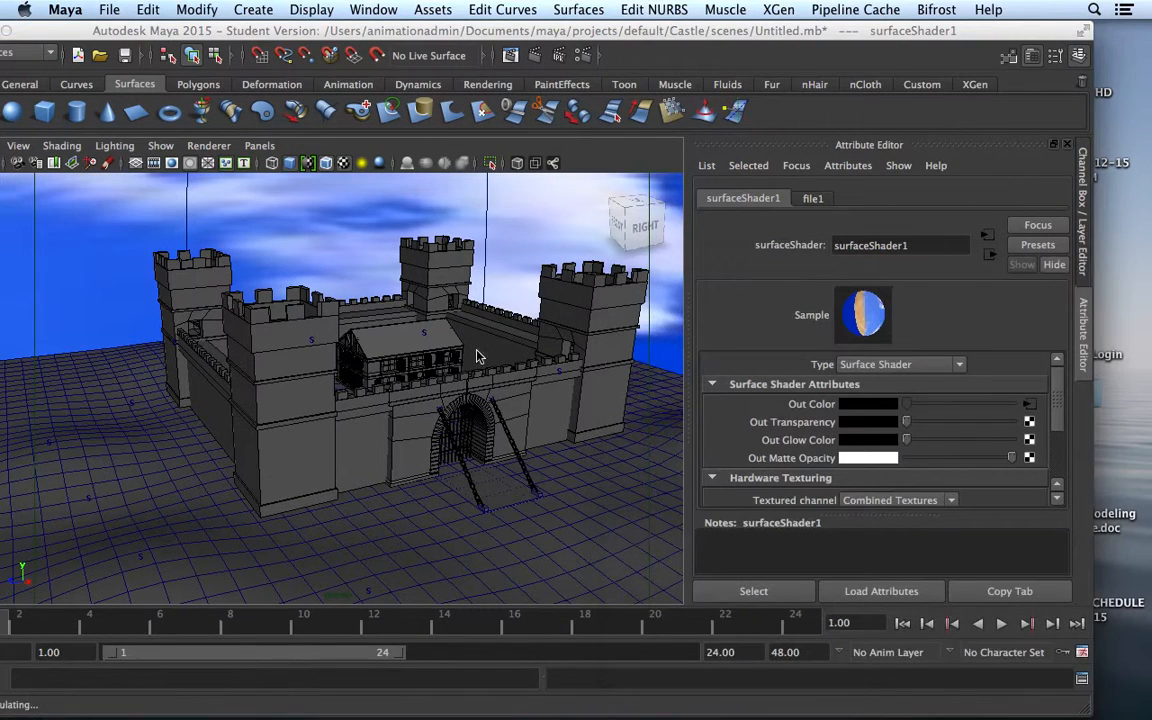
key("ctrl+a")
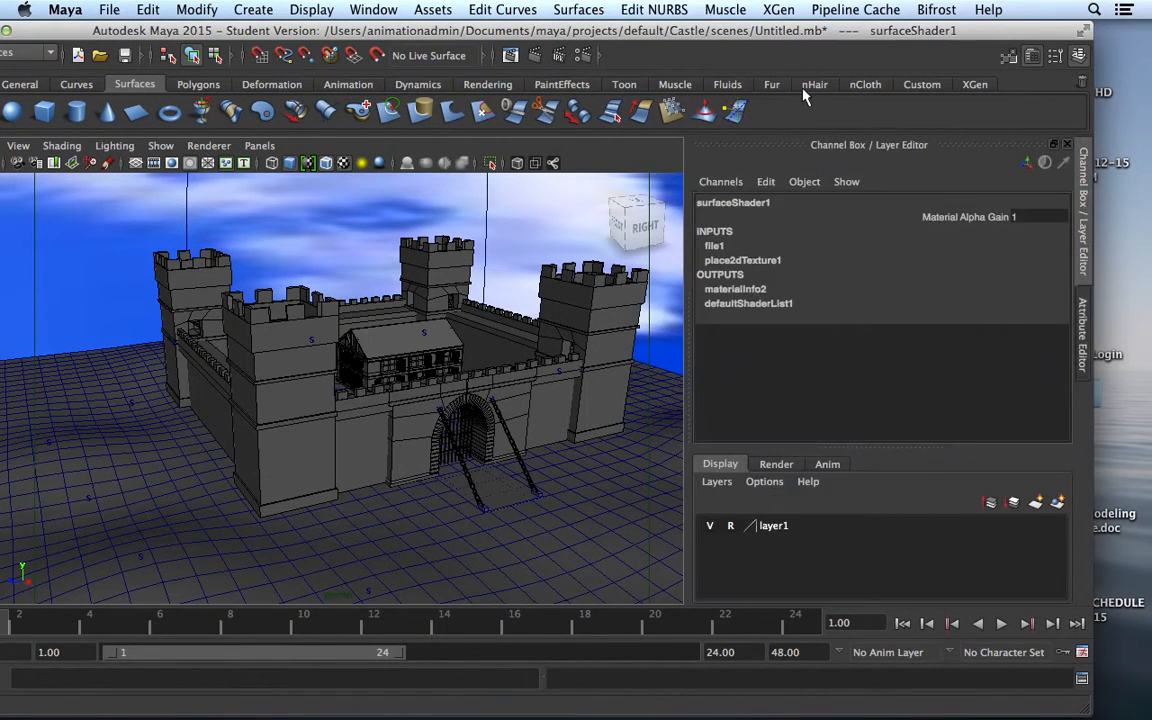
left_click_drag(760, 33, 876, 32)
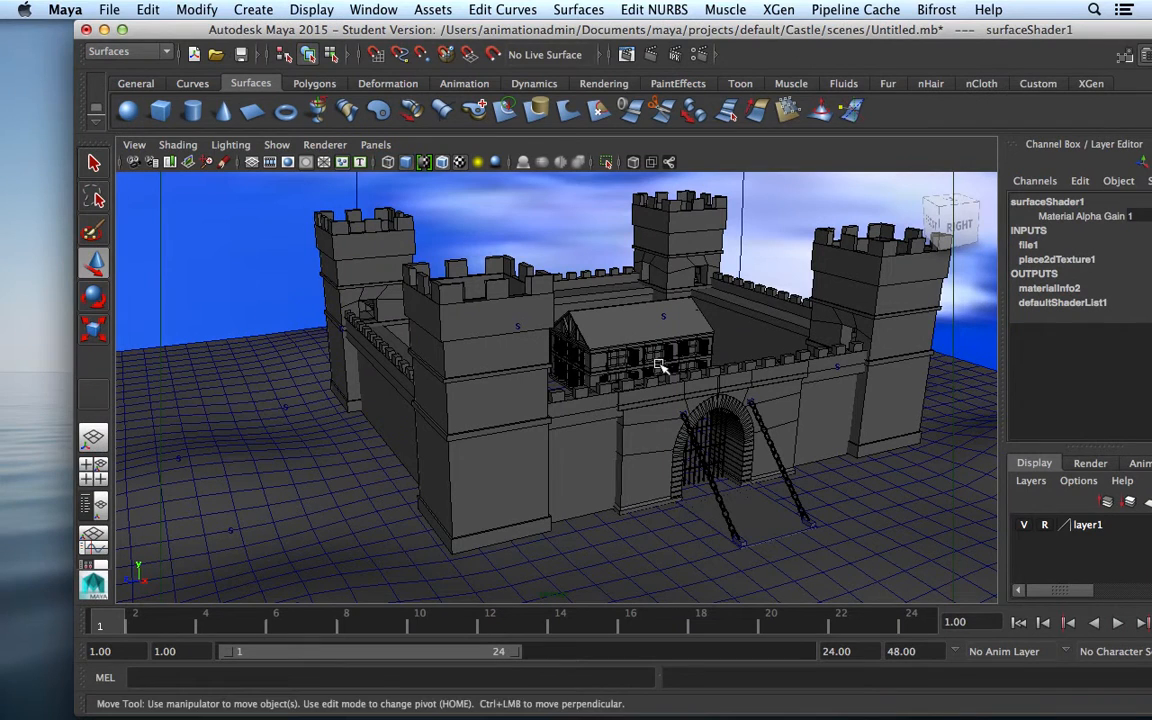
scroll(670, 450, "down", 10)
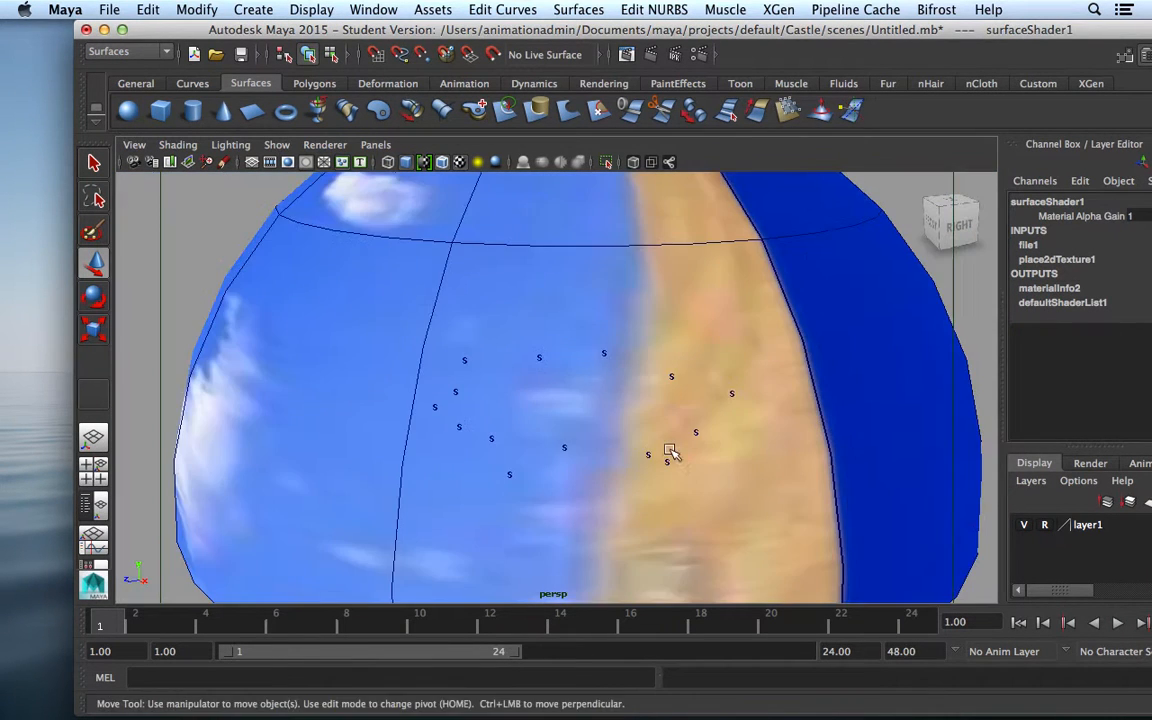
scroll(670, 450, "down", 3)
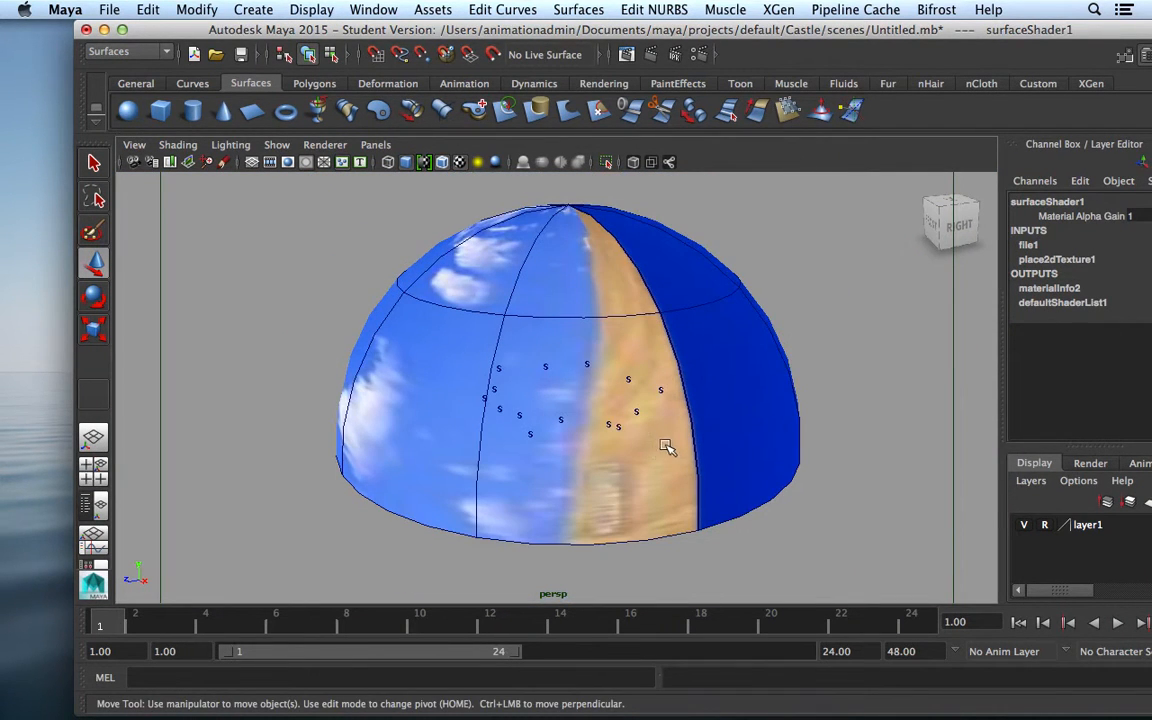
left_click_drag(669, 535, 581, 491, "alt")
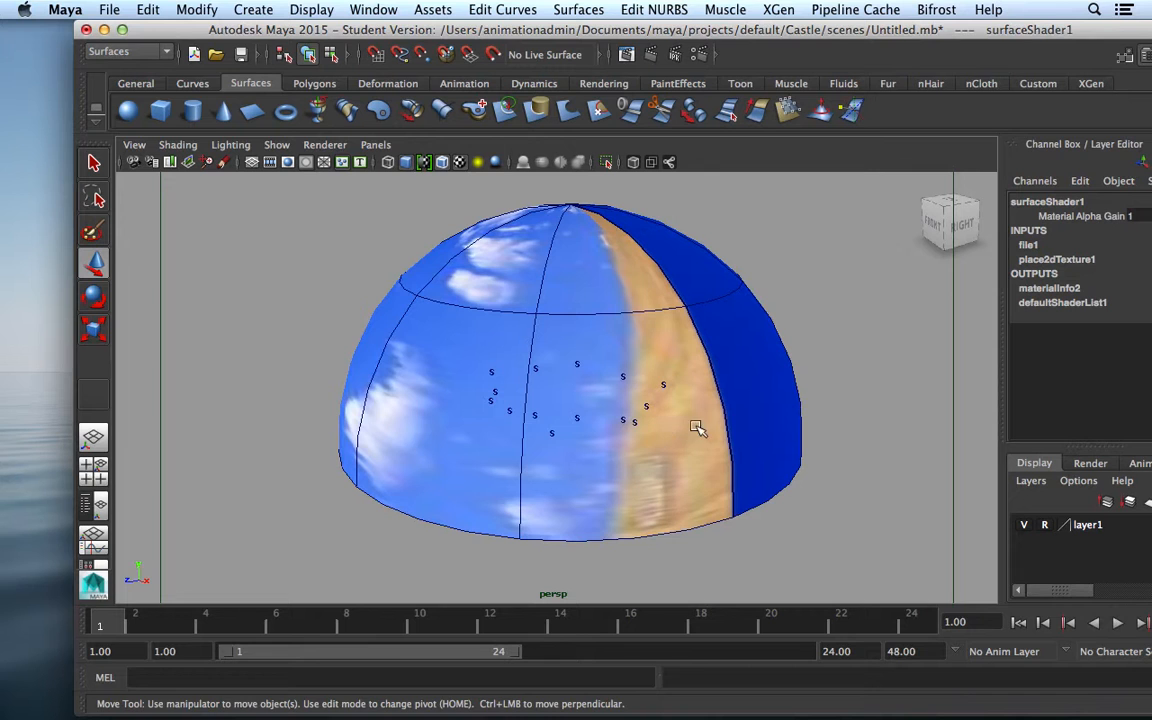
left_click(386, 12)
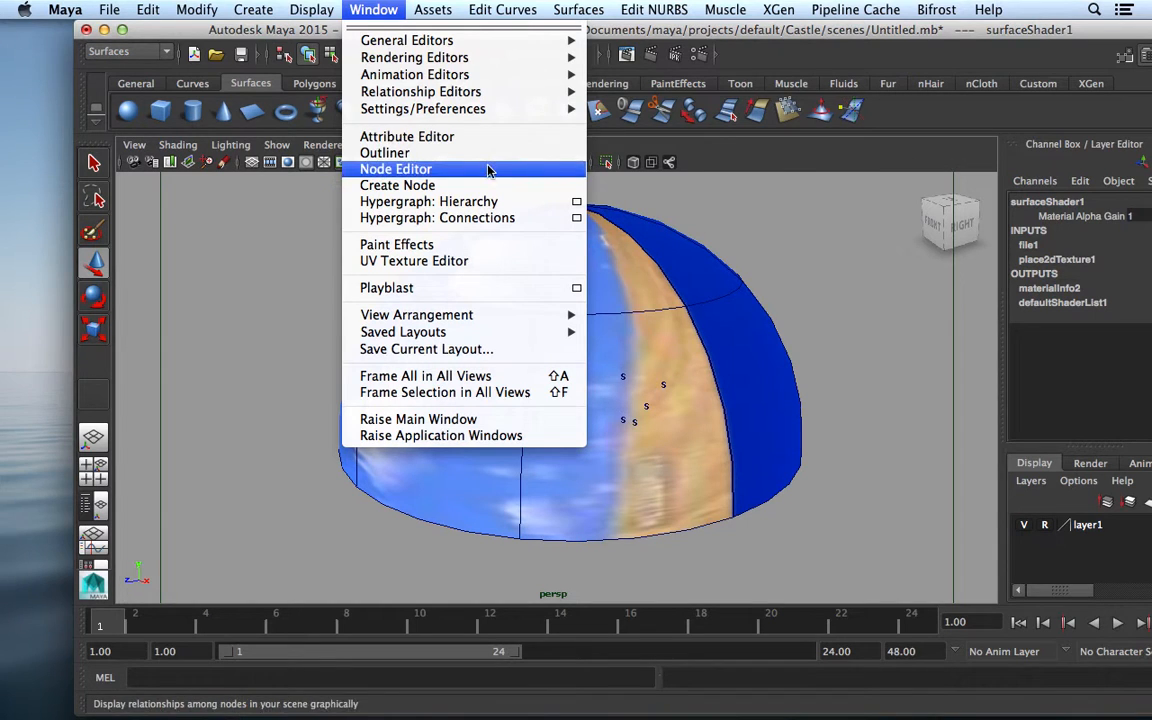
In Hypershade, graph surfaceShader1's network and open place2dTexture1's attributes
mouse_move(452, 57)
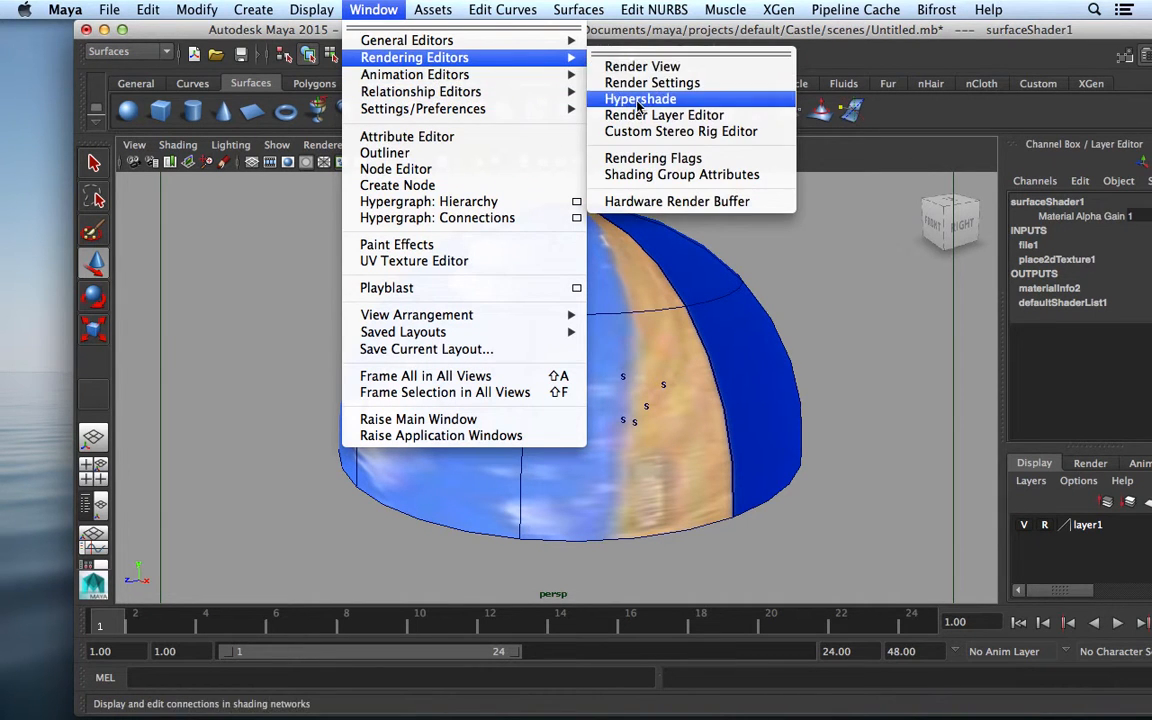
left_click(632, 99)
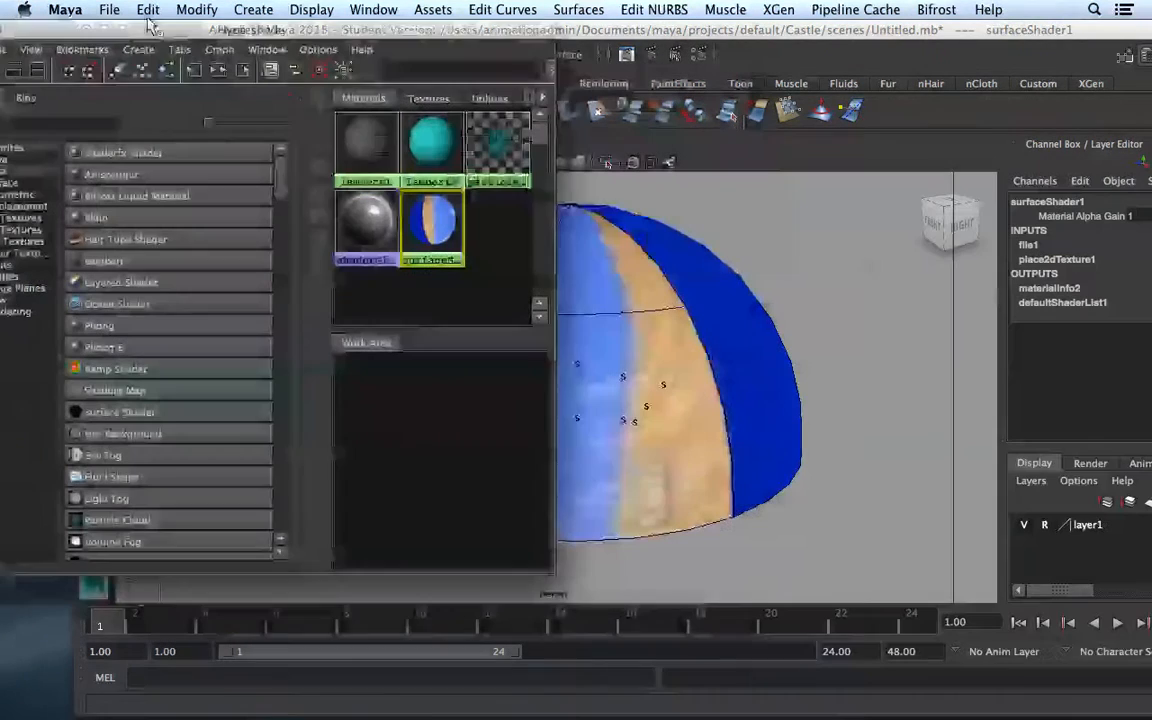
right_click(430, 238)
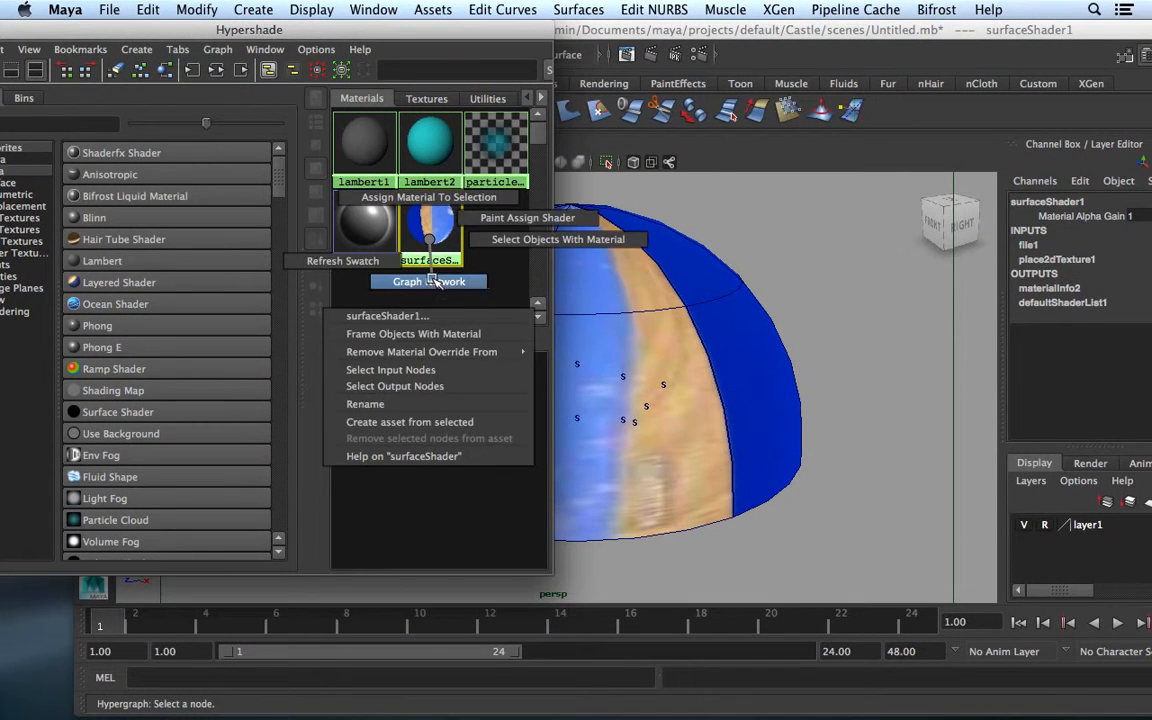
left_click(429, 281)
left_click(360, 389)
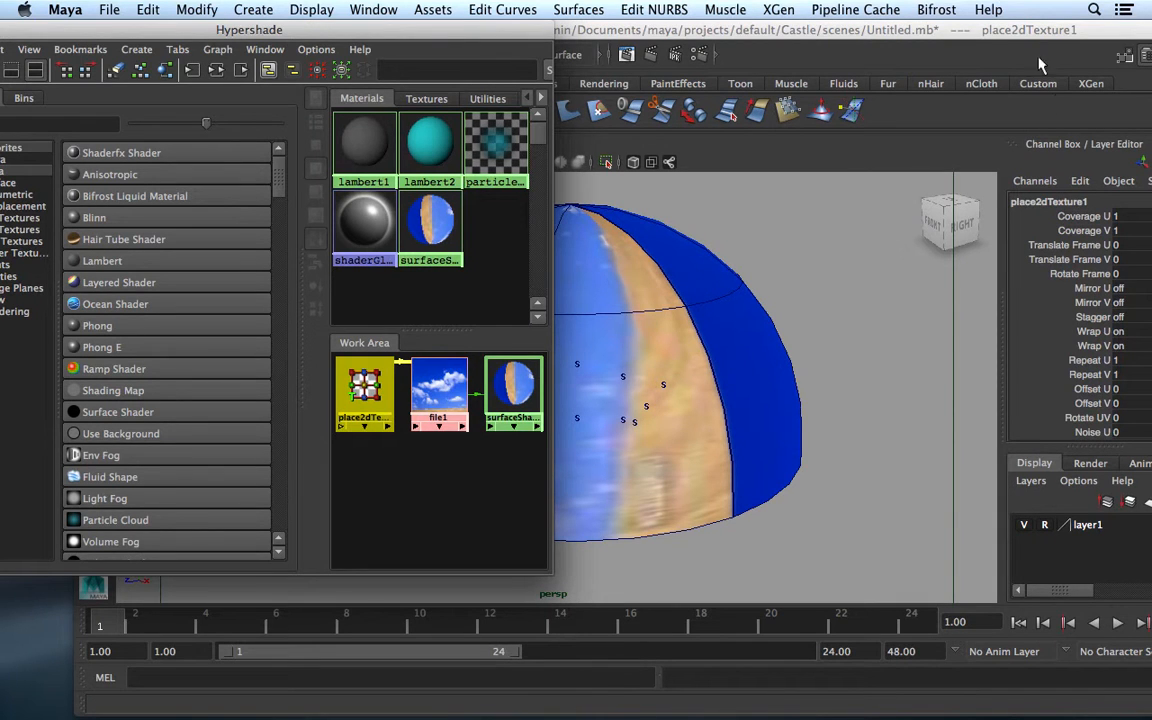
double_click(356, 402)
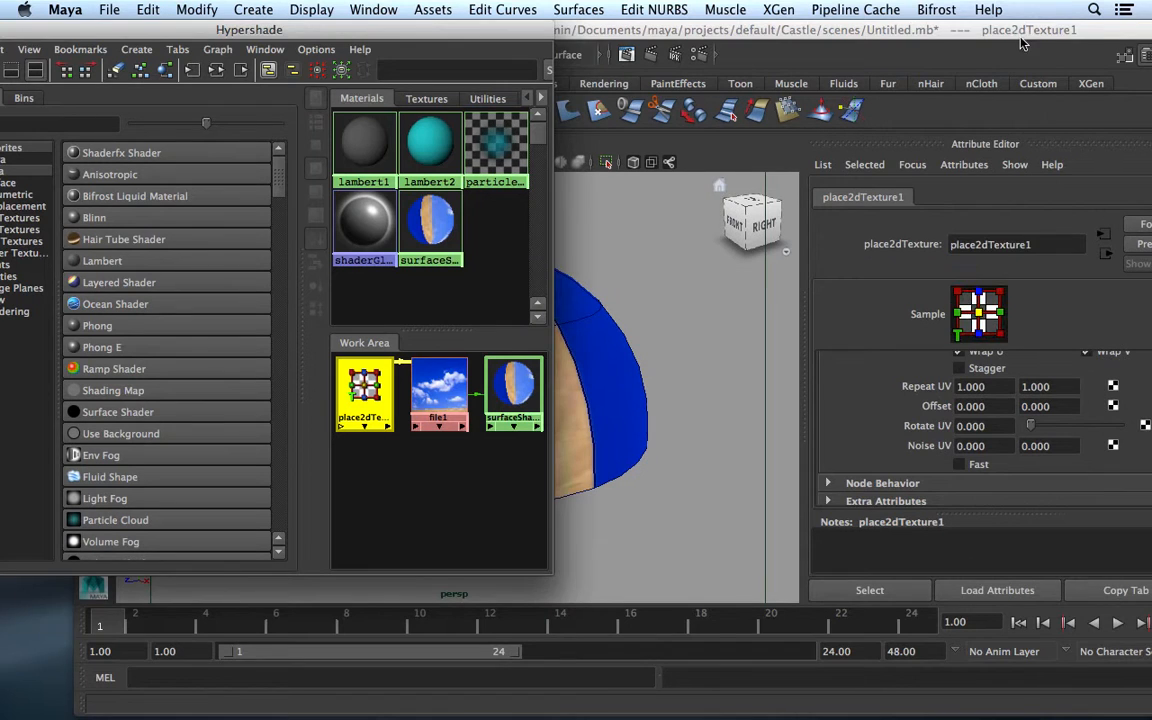
Set place2dTexture1's Rotate UV to -90
left_click_drag(1018, 32, 977, 34)
left_click_drag(940, 424, 947, 39)
left_click_drag(921, 436, 901, 433)
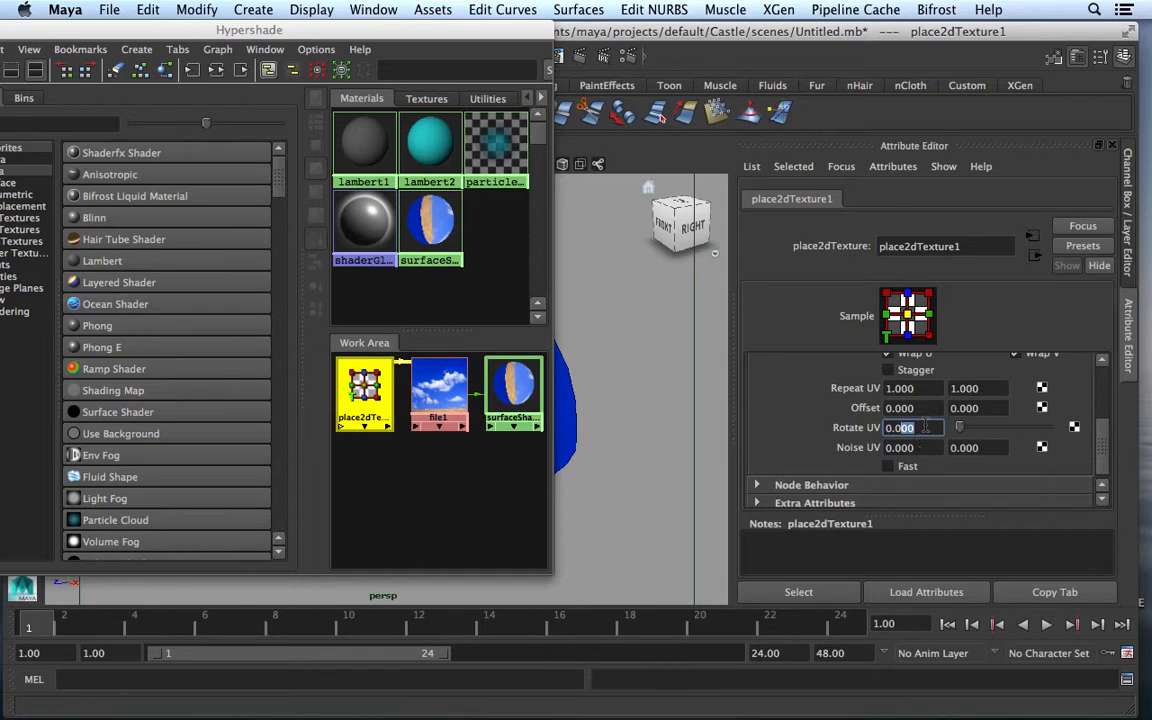
double_click(921, 426)
left_click(888, 428)
left_click_drag(920, 427, 872, 428)
type("-90")
key("Return")
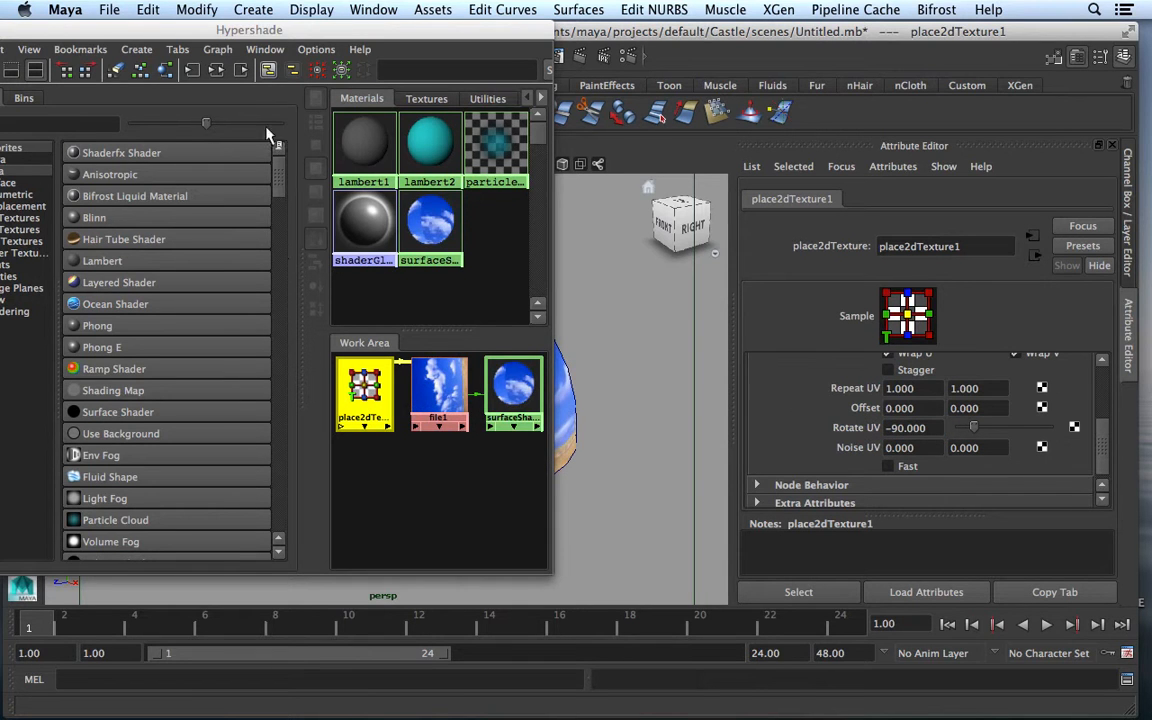
left_click_drag(352, 31, 561, 537)
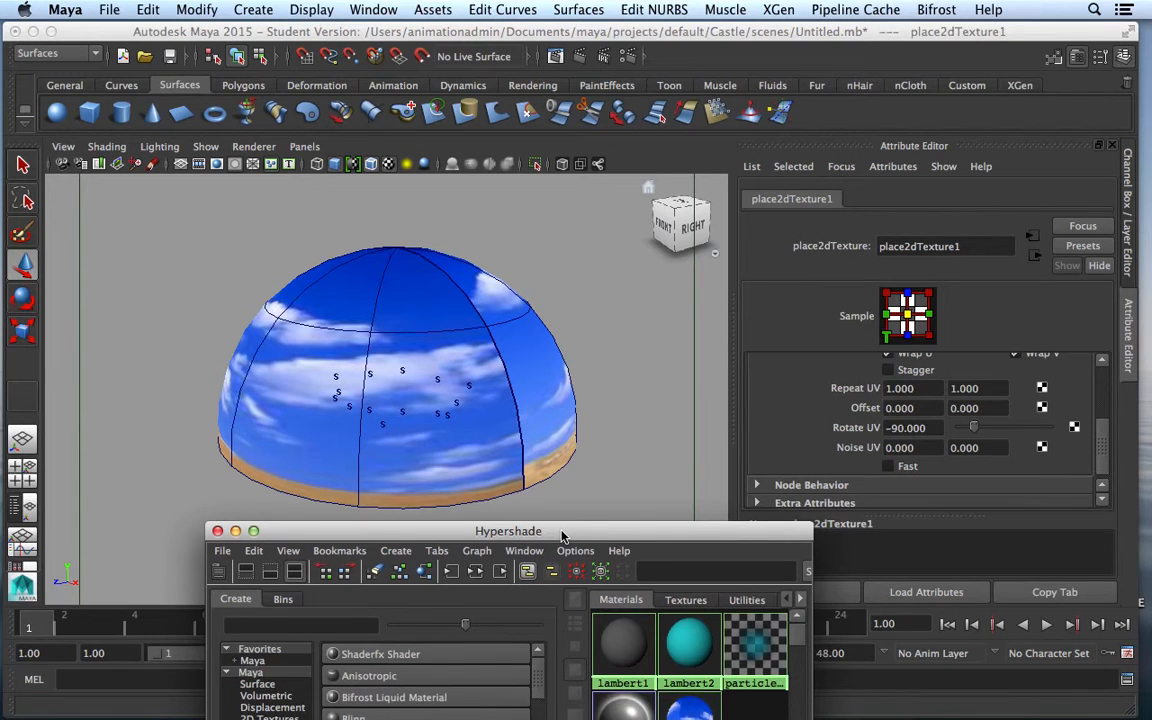
Select the sky dome surface and move it down slightly along Y
scroll(372, 477, "up", 6)
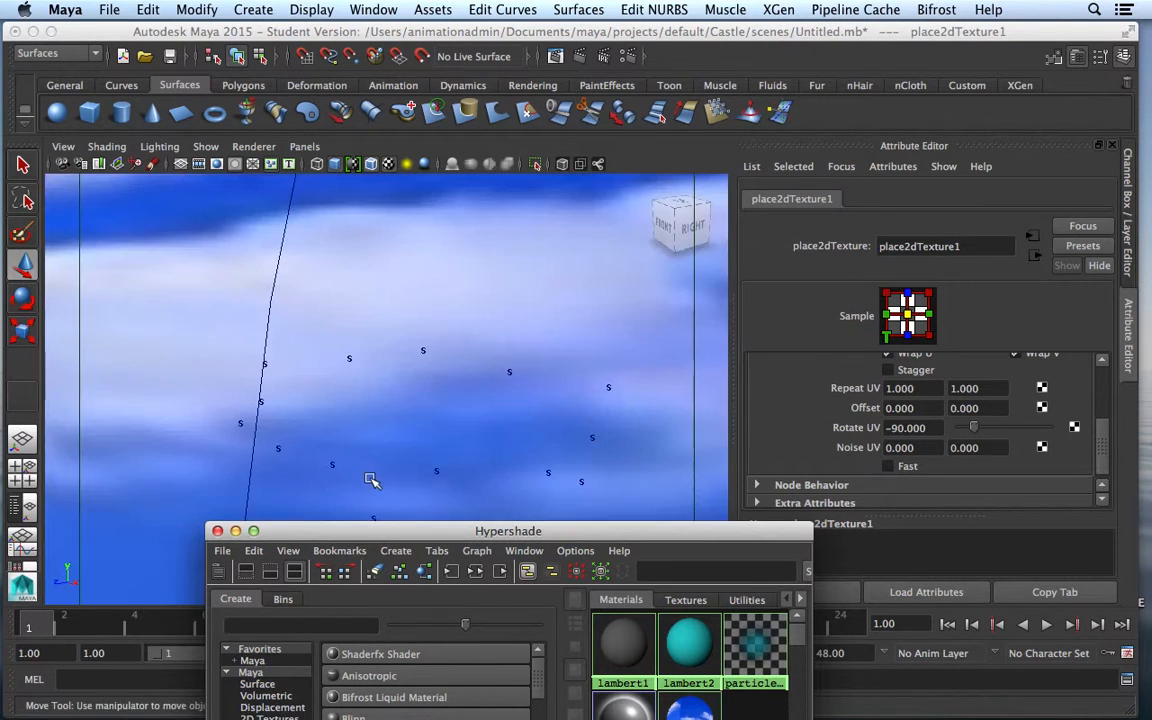
scroll(372, 479, "down", 8)
scroll(372, 479, "up", 6)
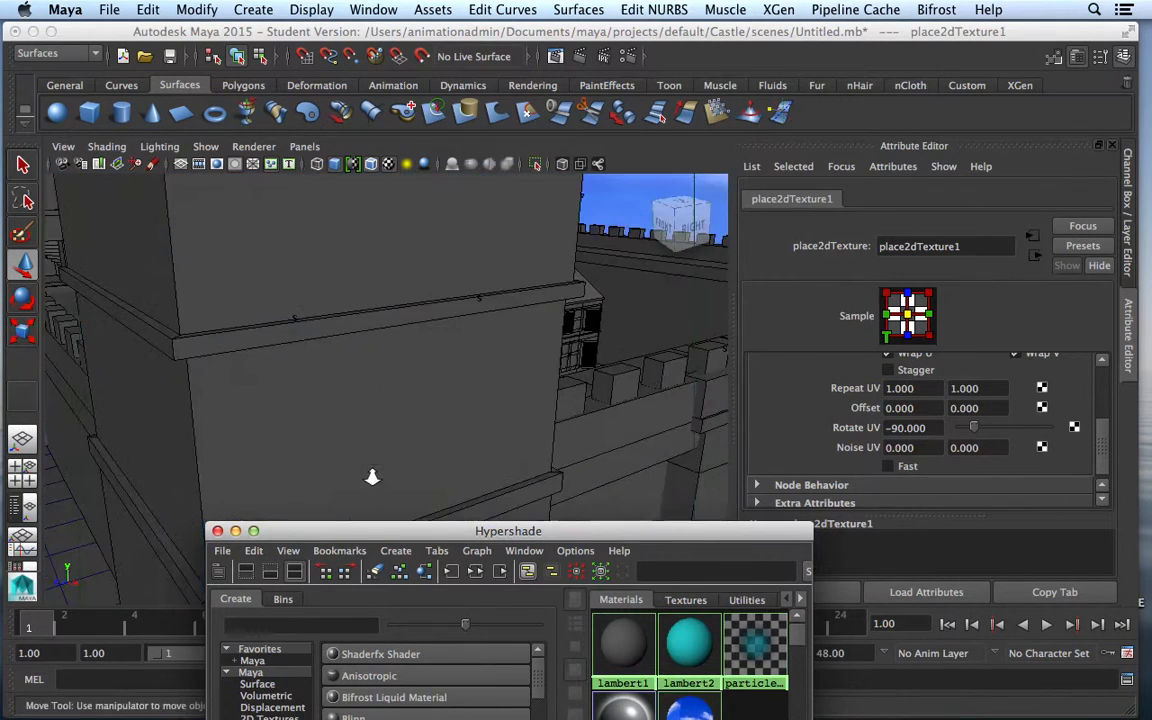
scroll(372, 478, "down", 4)
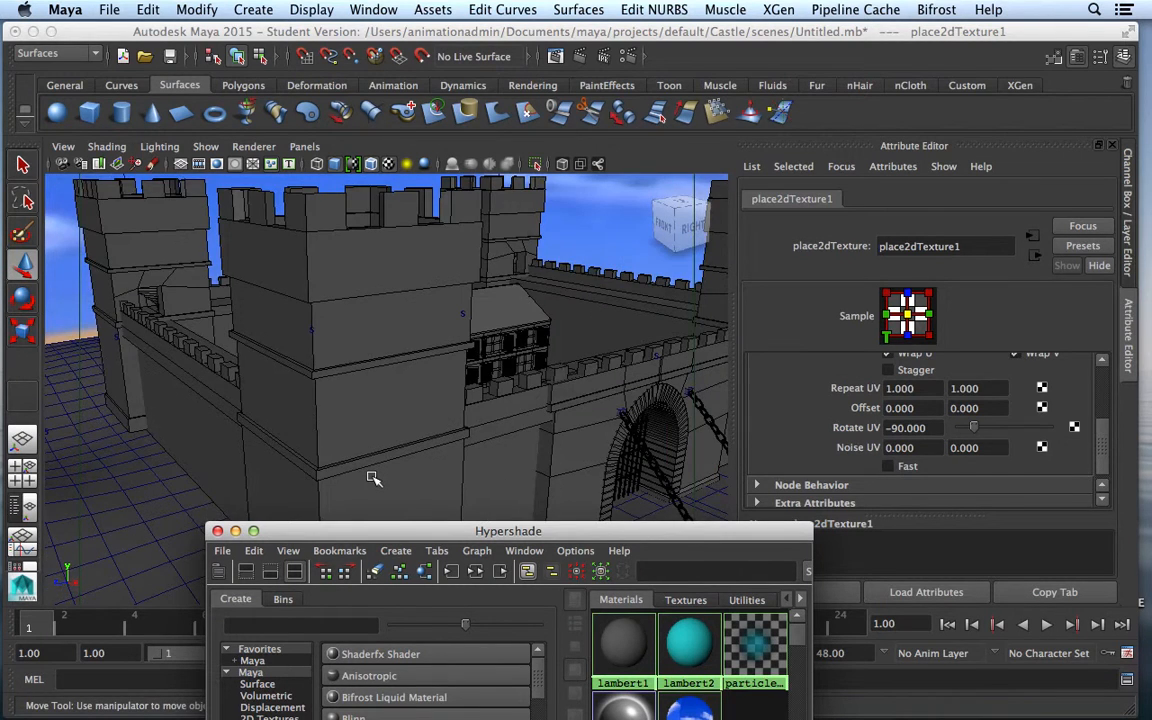
scroll(372, 478, "down", 4)
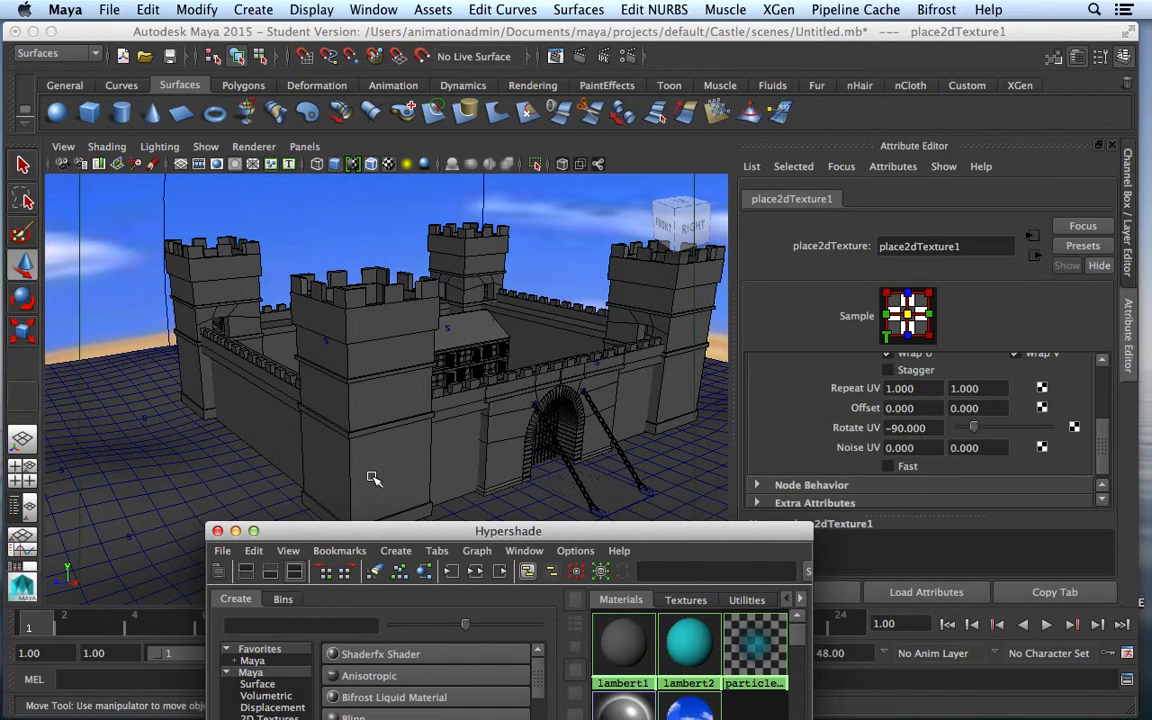
scroll(372, 479, "down", 2)
scroll(372, 479, "up", 2)
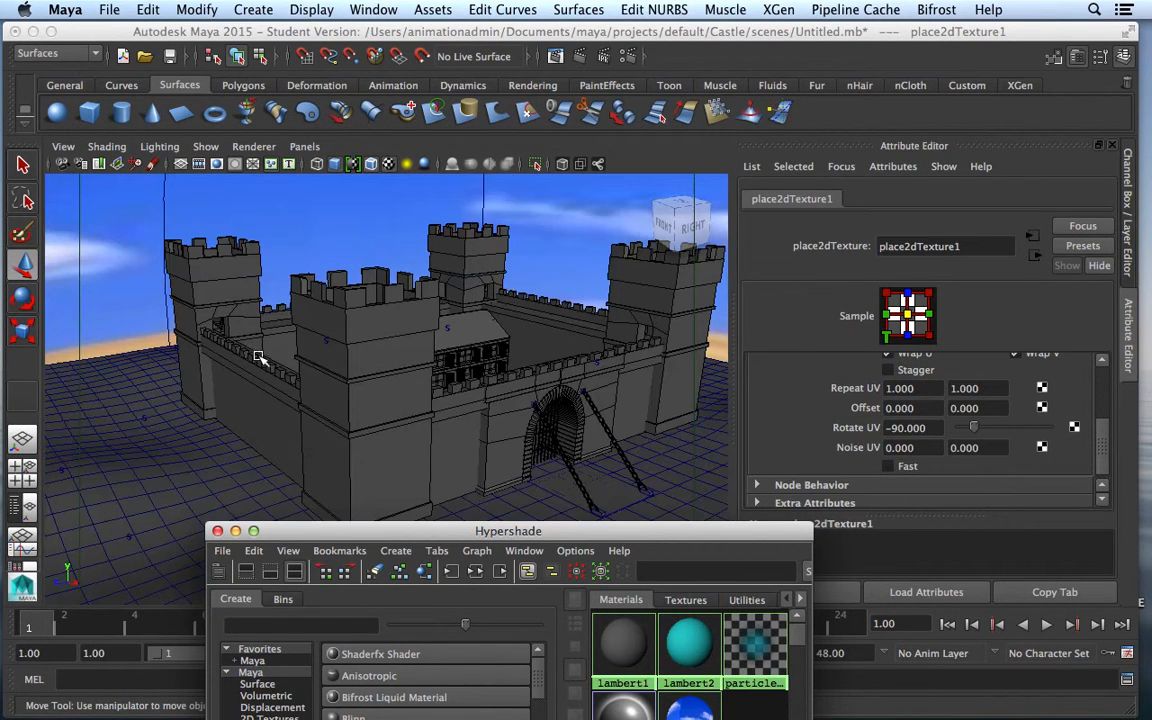
left_click(168, 212)
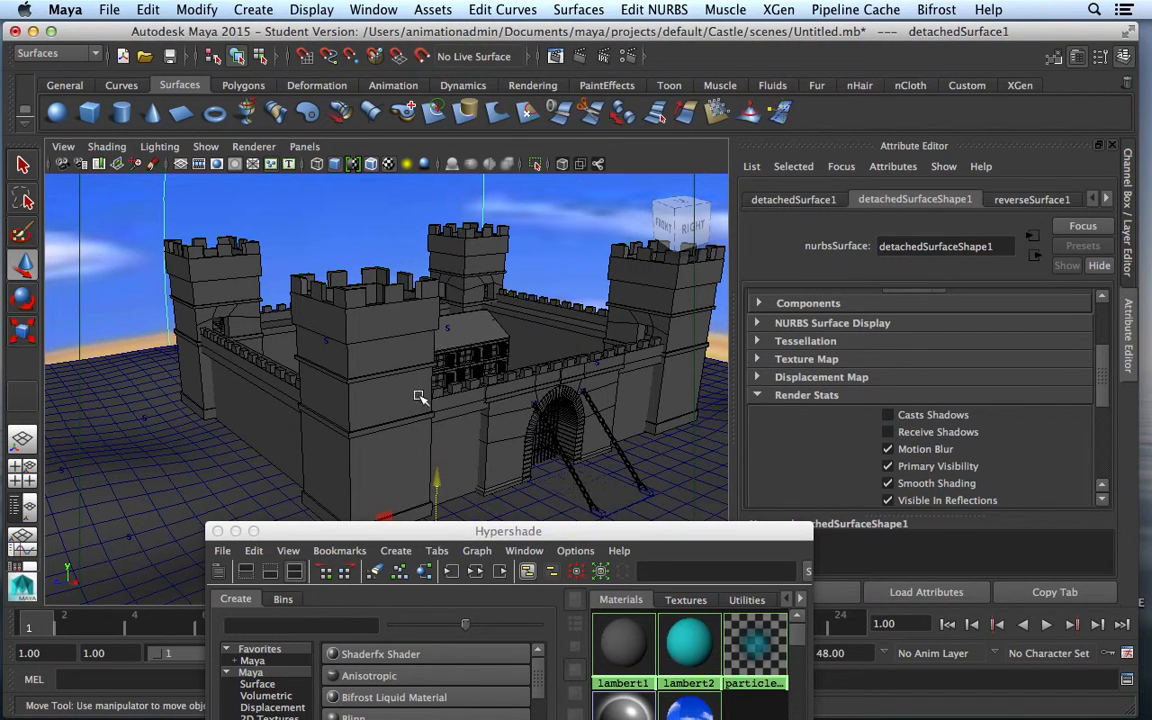
left_click_drag(440, 477, 446, 436)
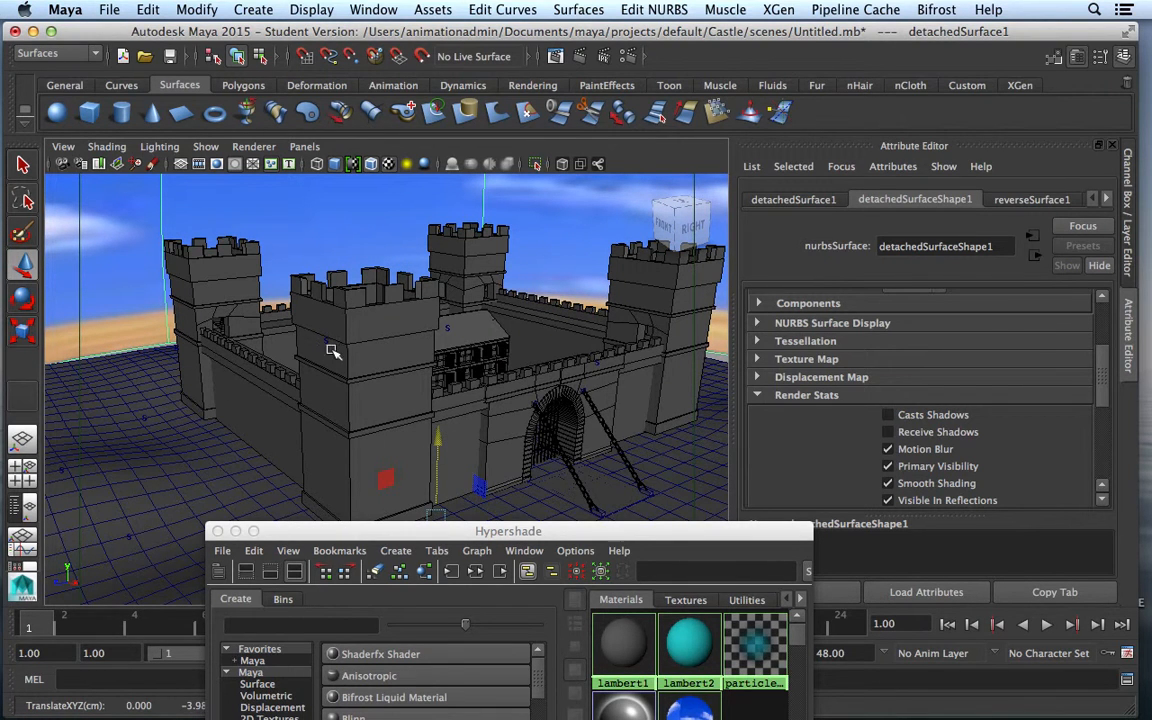
Close the Hypershade window to view the castle against the rotated sky
left_click_drag(526, 535, 489, 444)
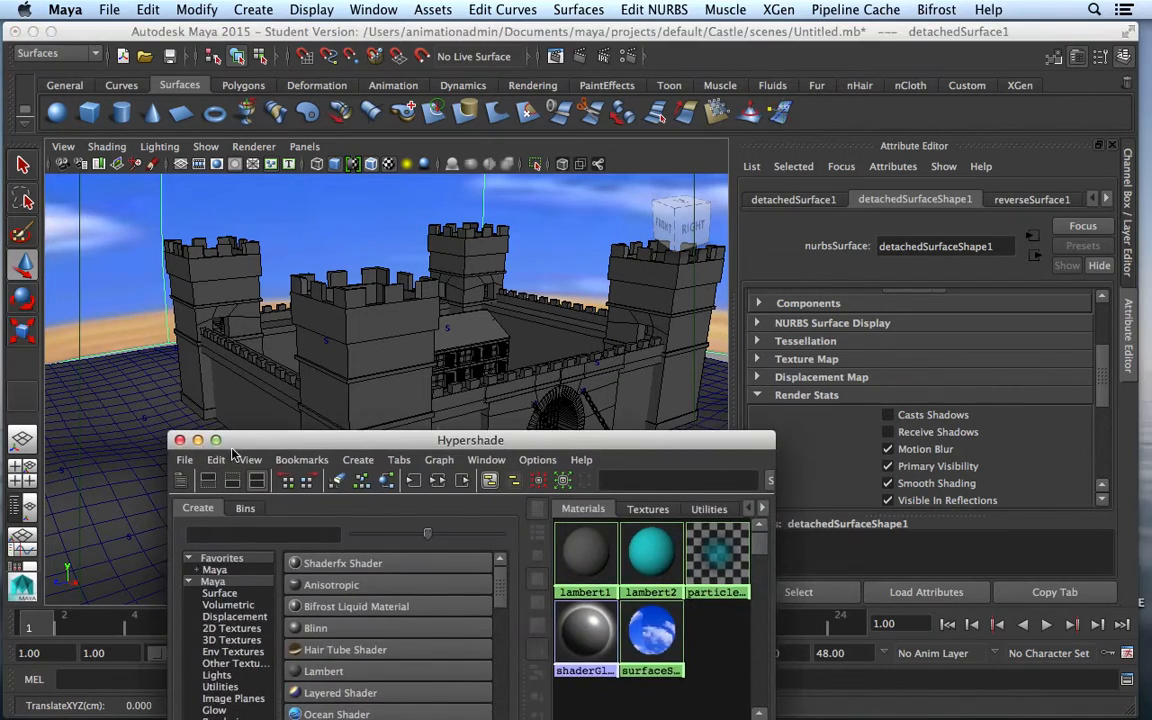
left_click(180, 441)
scroll(496, 468, "up", 4)
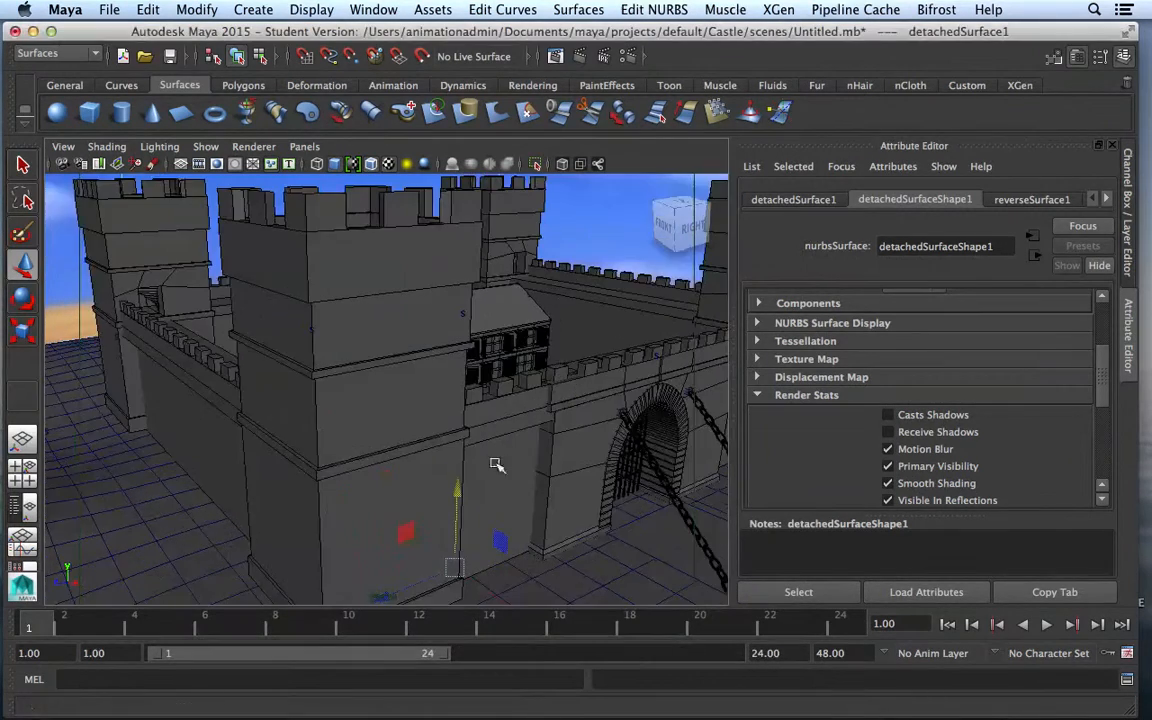
scroll(496, 464, "down", 5)
scroll(496, 464, "up", 5)
scroll(497, 465, "up", 3)
scroll(497, 465, "down", 4)
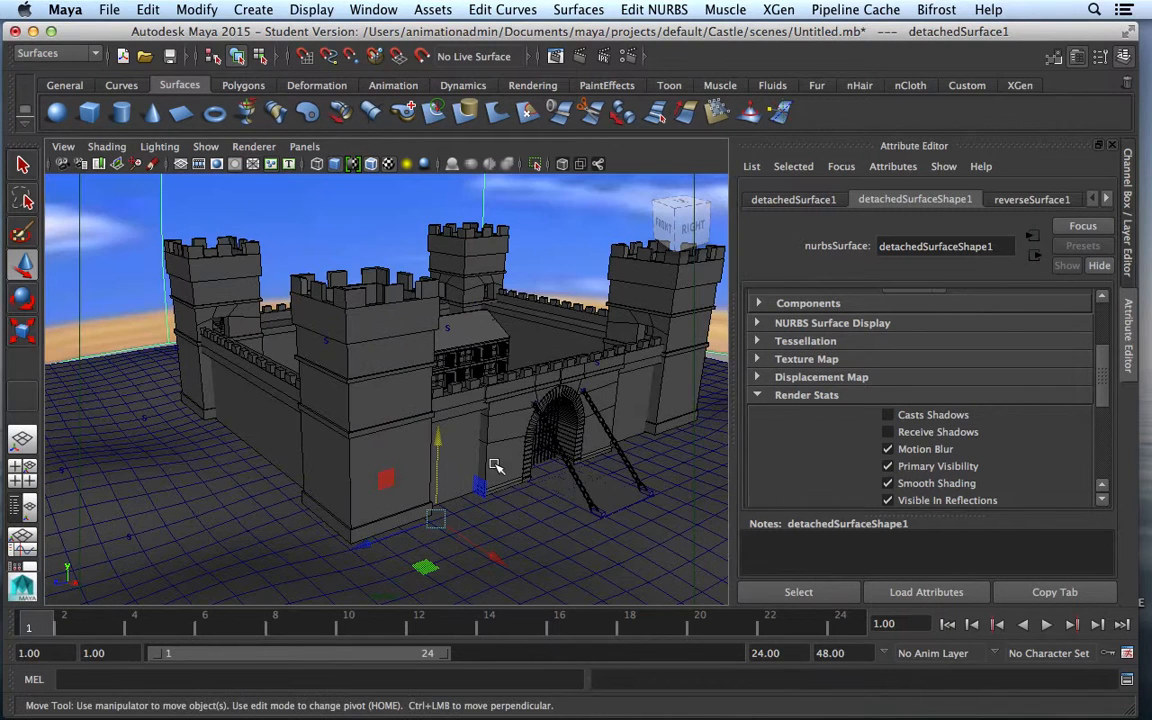
In the maximized top view, scale the sky dome up uniformly around the castle
left_click(22, 466)
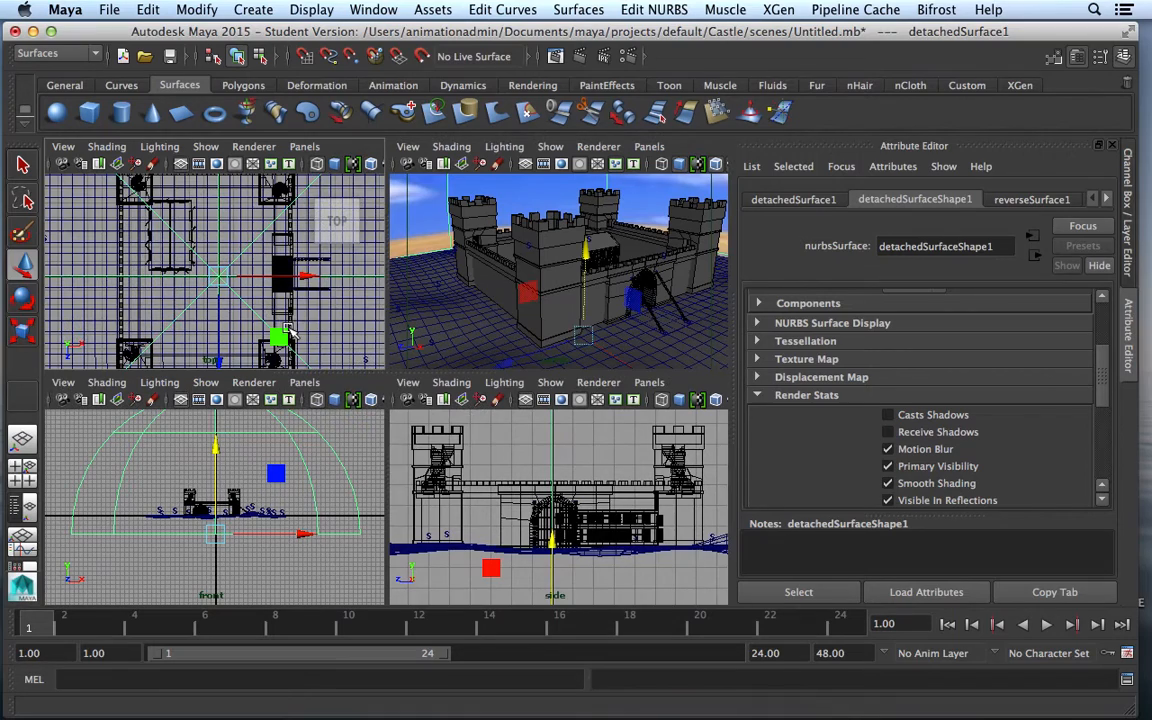
key("space")
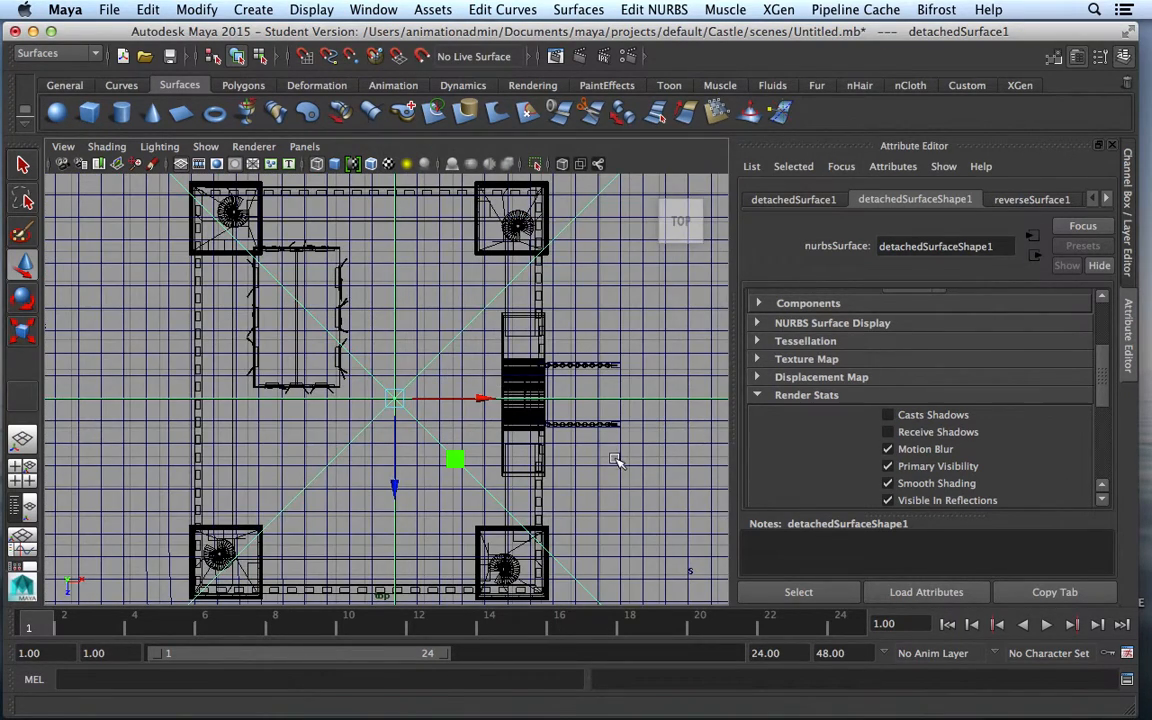
scroll(615, 460, "down", 10)
scroll(615, 460, "down", 2)
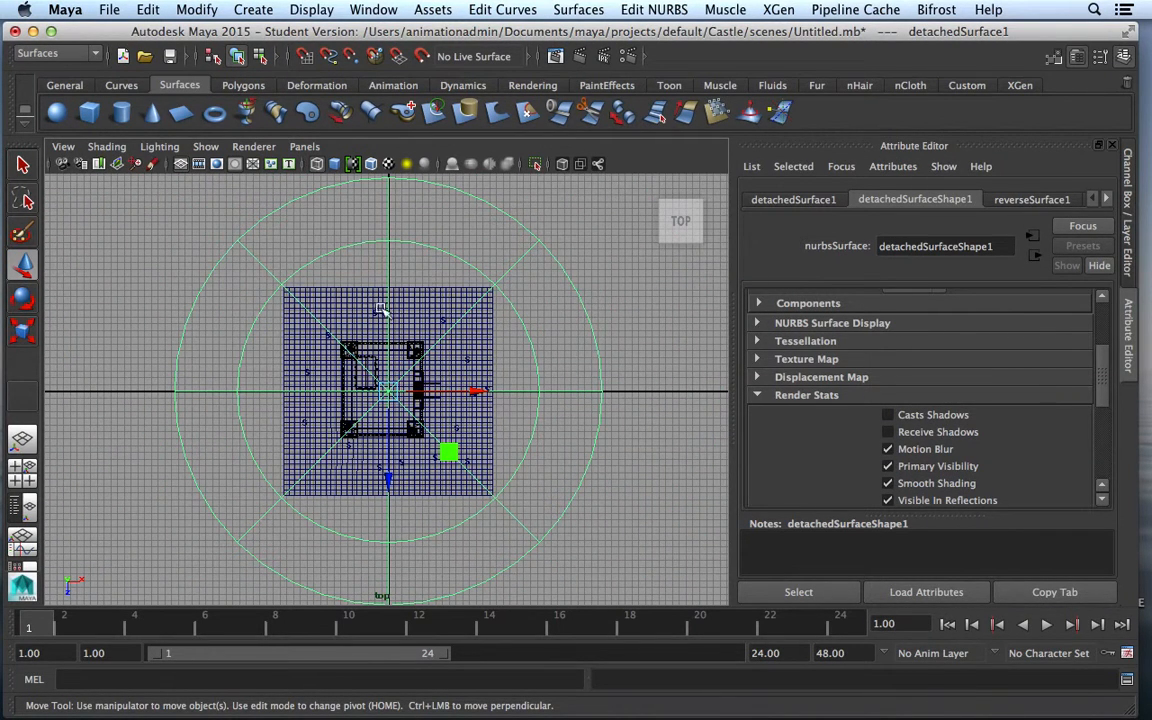
key("r")
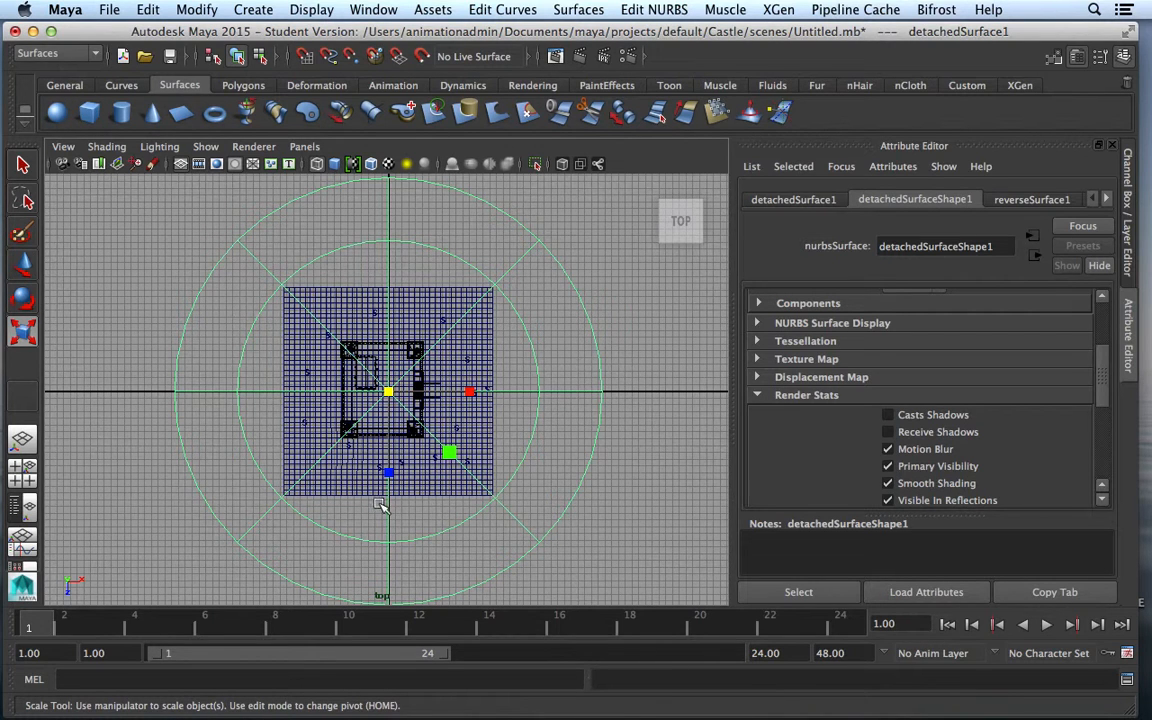
left_click_drag(388, 391, 502, 410)
Back in perspective view, move the sky dome down to Translate Y -6.829
left_click(22, 440)
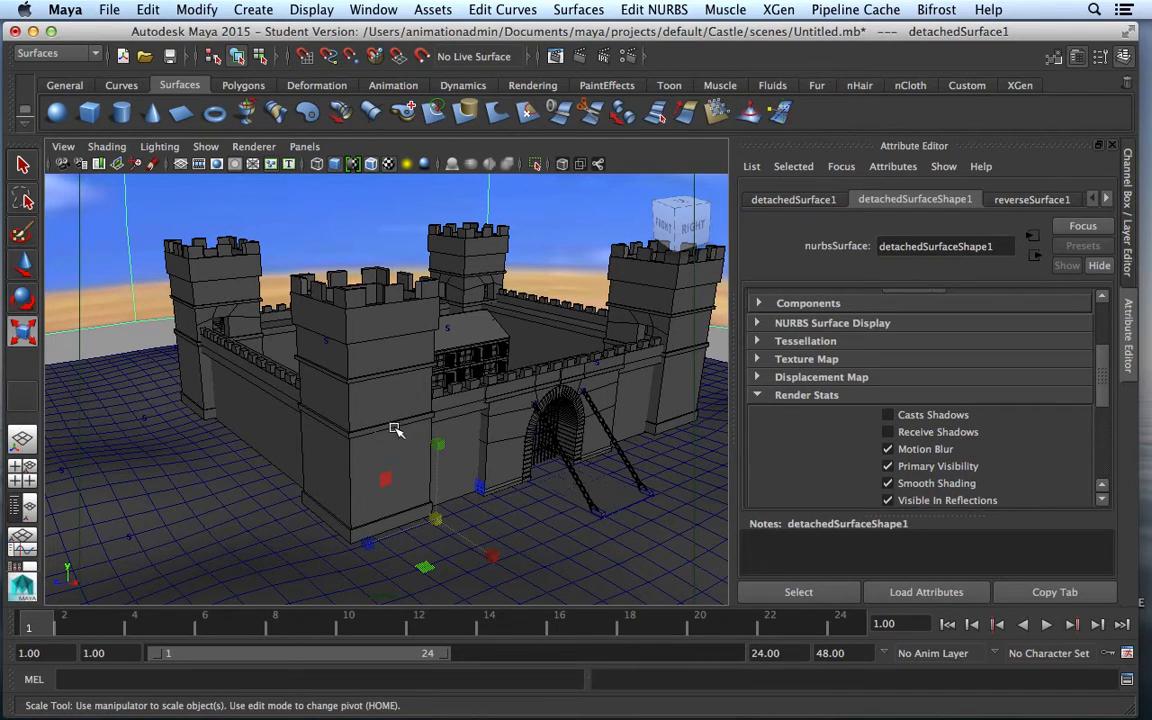
key("w")
left_click_drag(443, 452, 465, 512)
scroll(547, 538, "up", 6)
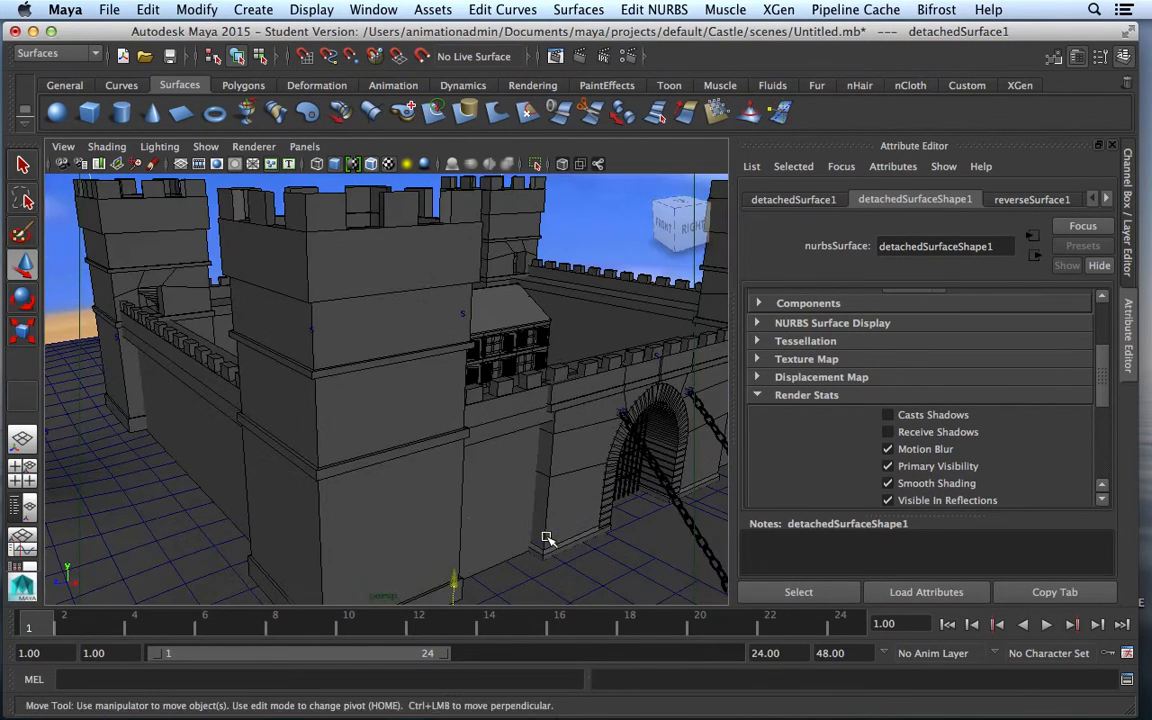
scroll(547, 538, "down", 8)
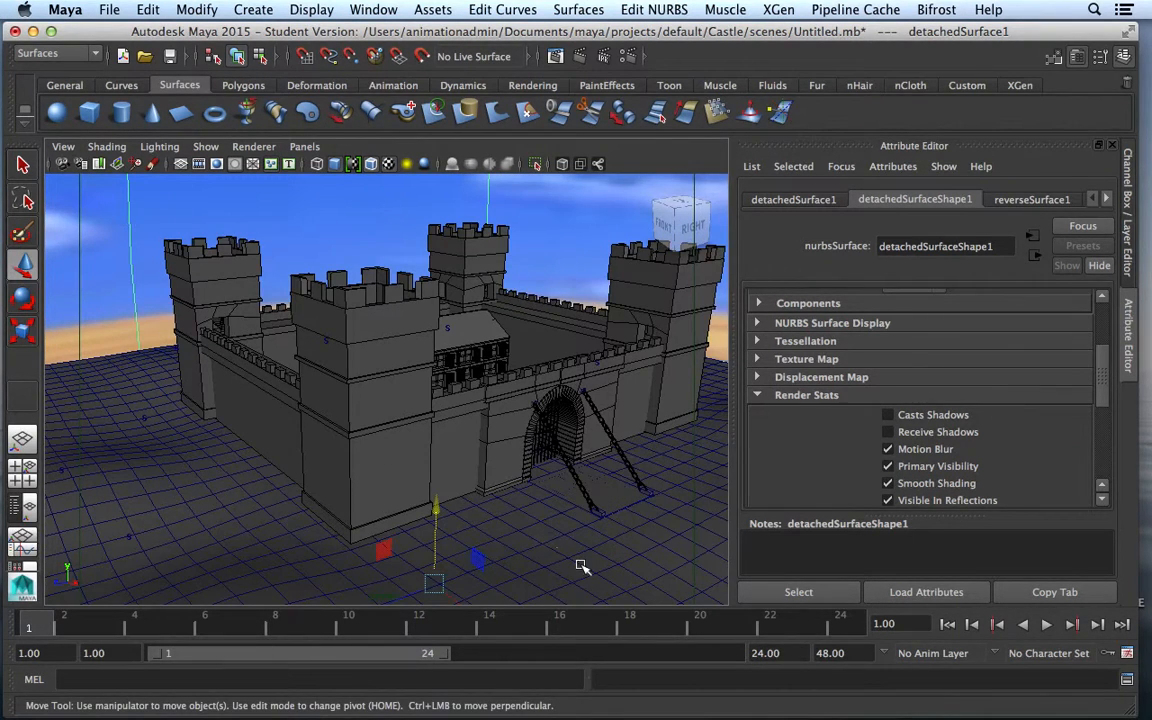
Assign pPlane1 a new Lambert (lambert3) coloured sandy tan, HSV 39.806, 0.529, 0.745
left_click(580, 565)
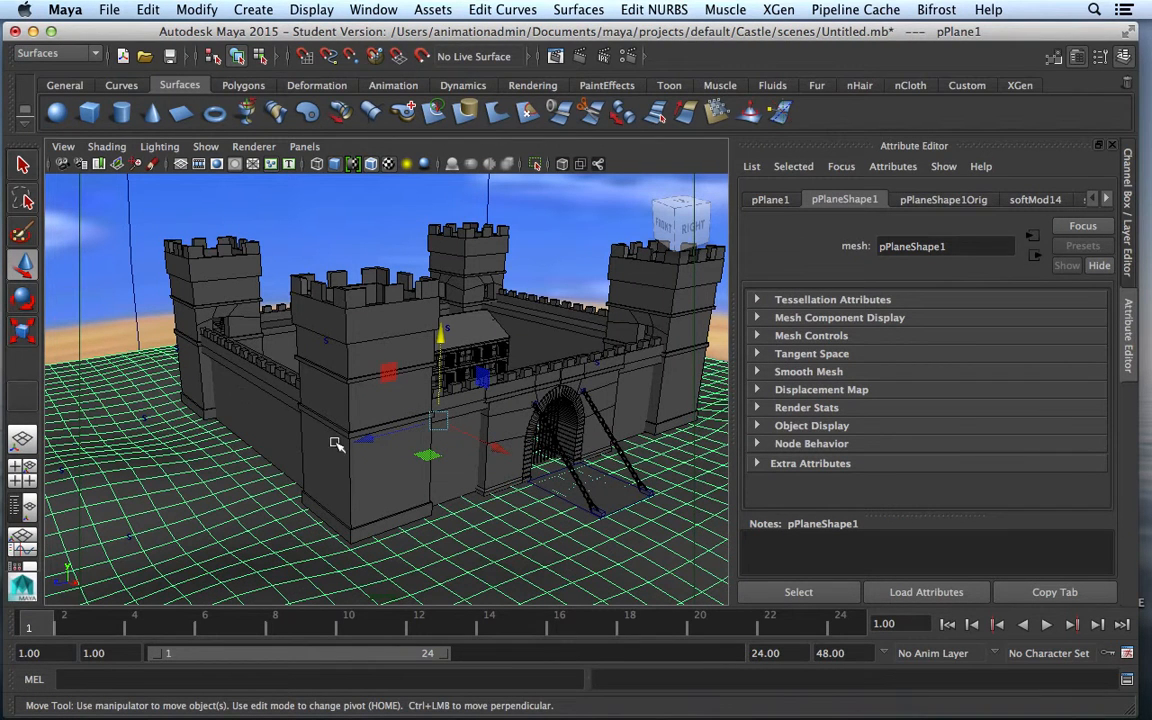
right_click_drag(578, 572, 703, 590)
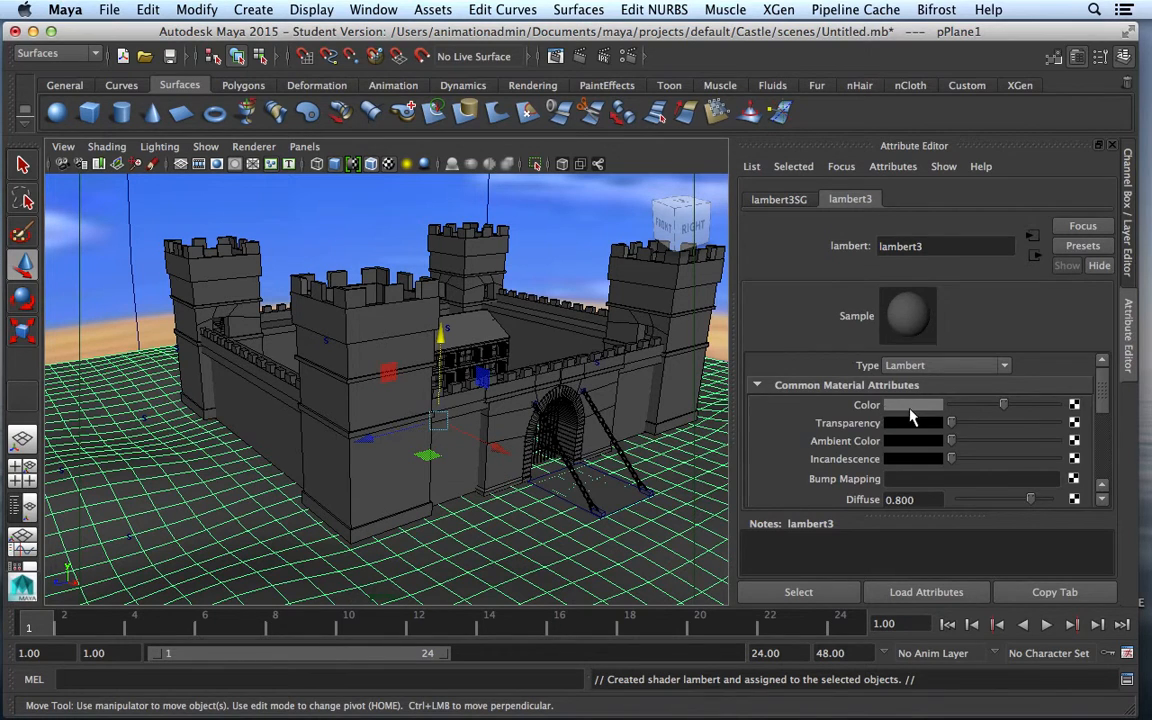
left_click(911, 406)
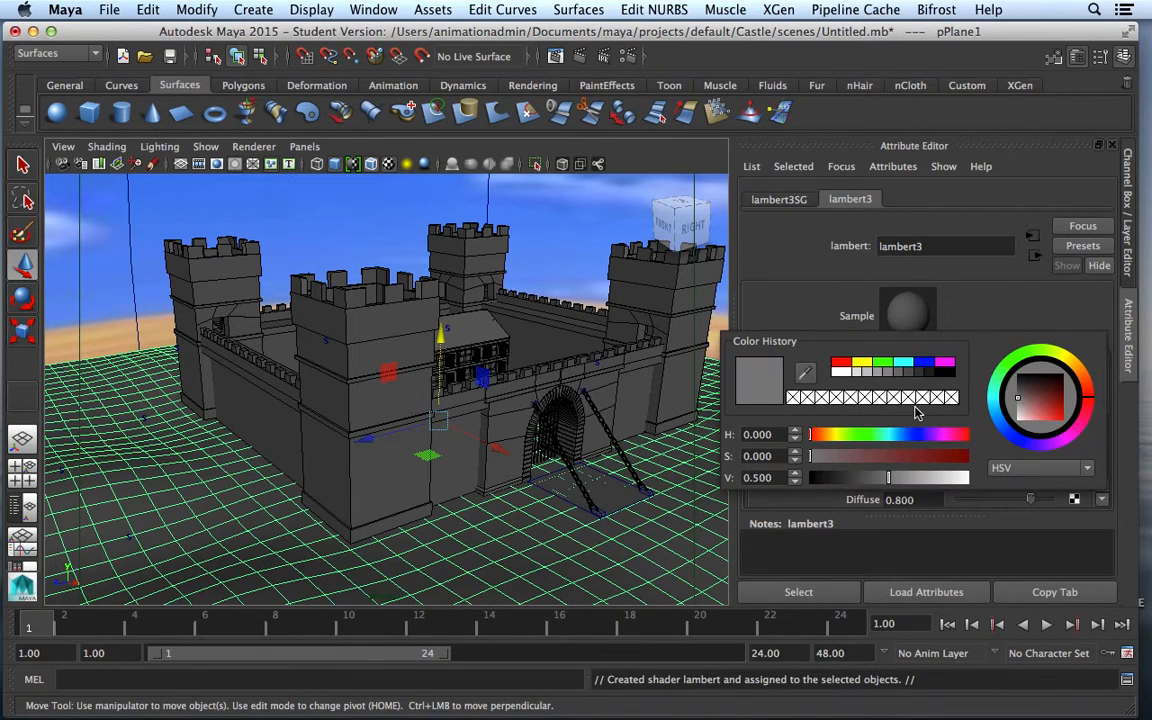
left_click(828, 437)
left_click_drag(828, 441, 833, 441)
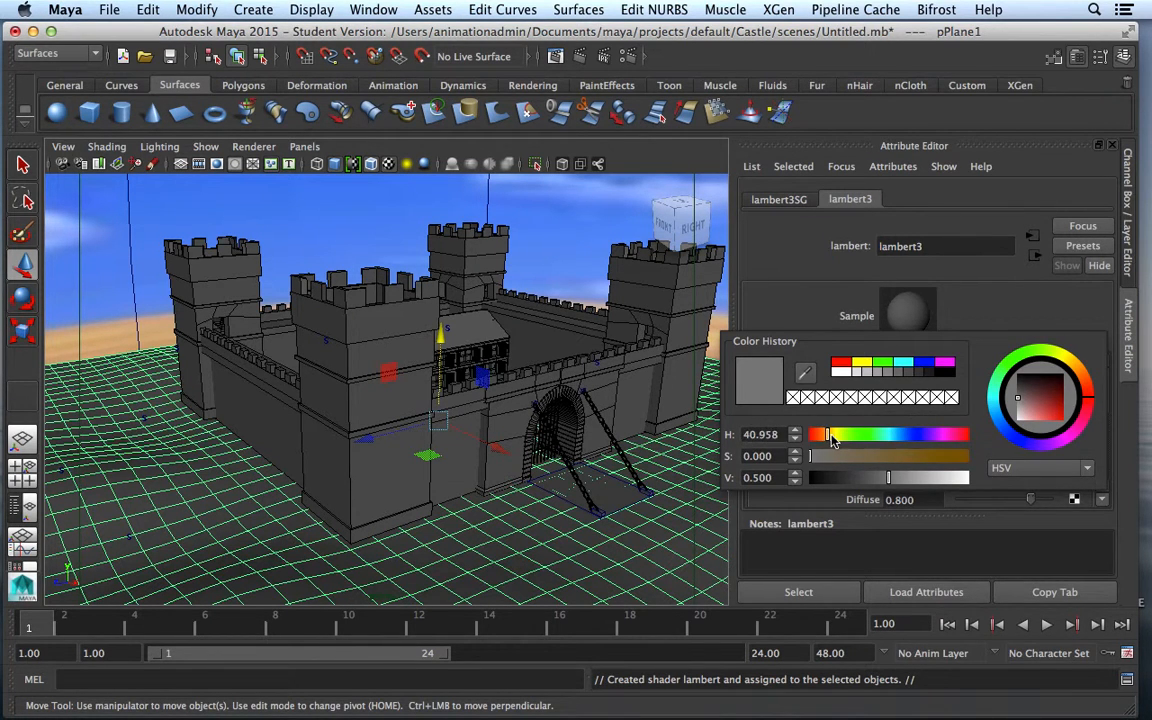
left_click_drag(1068, 380, 1042, 413)
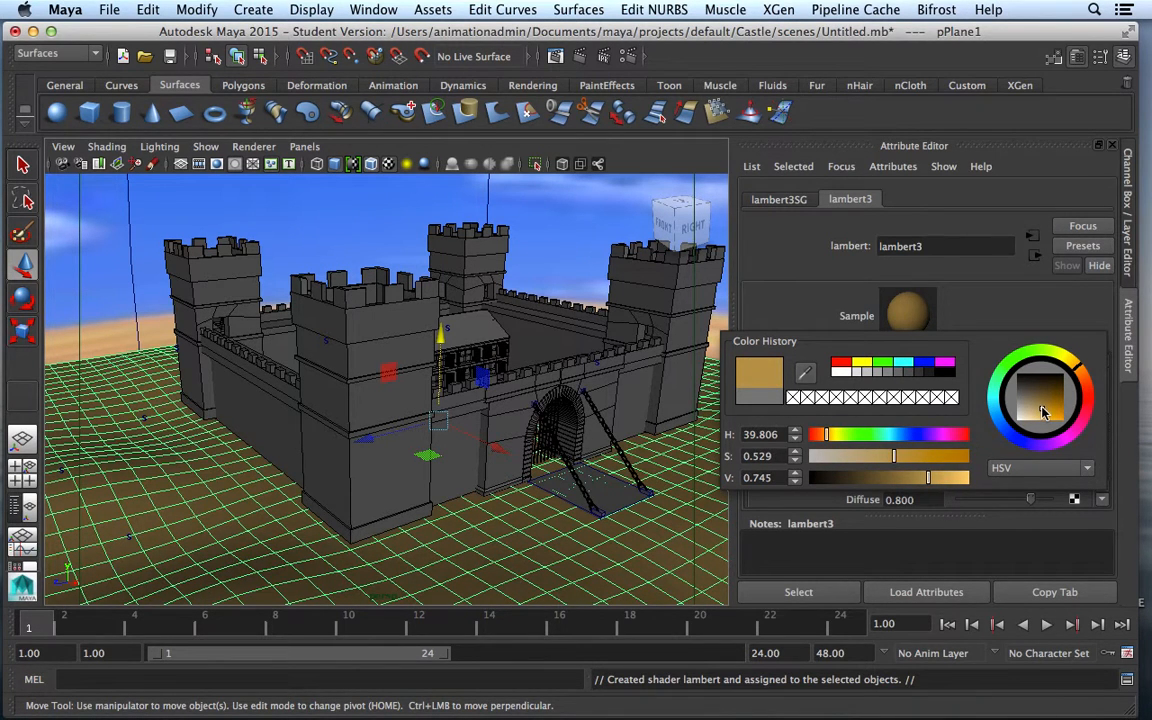
left_click(585, 236)
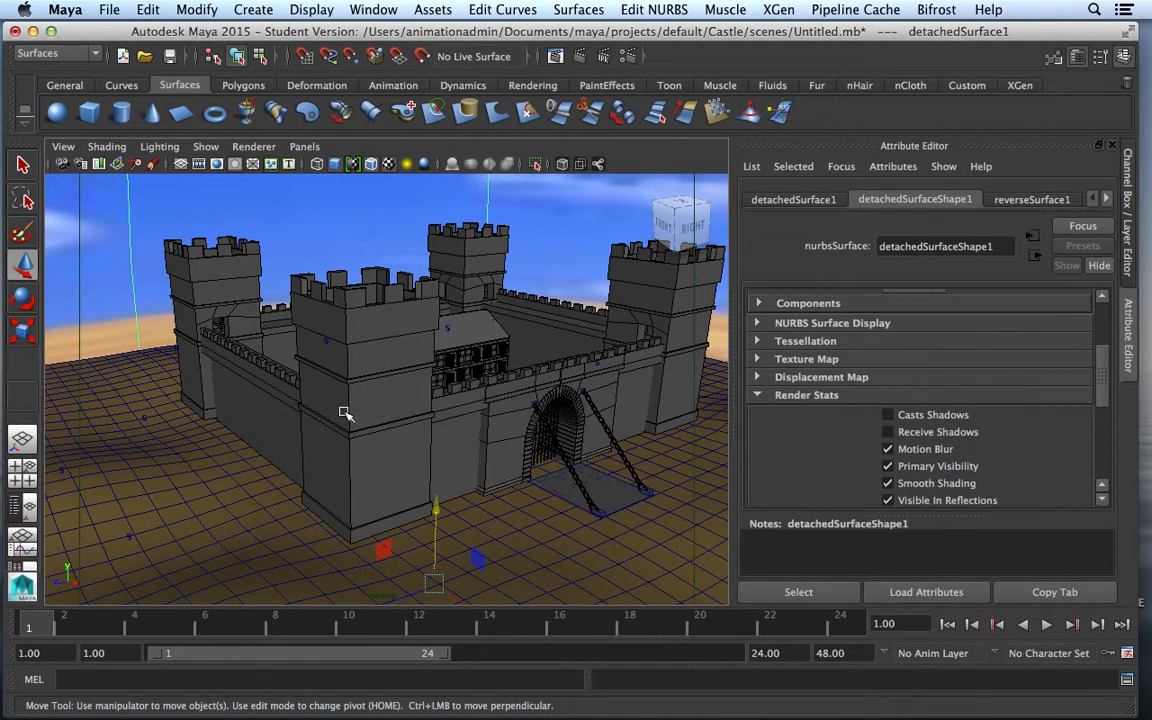
Attempt a plain Save Scene and dismiss the invalid path warning
left_click(107, 10)
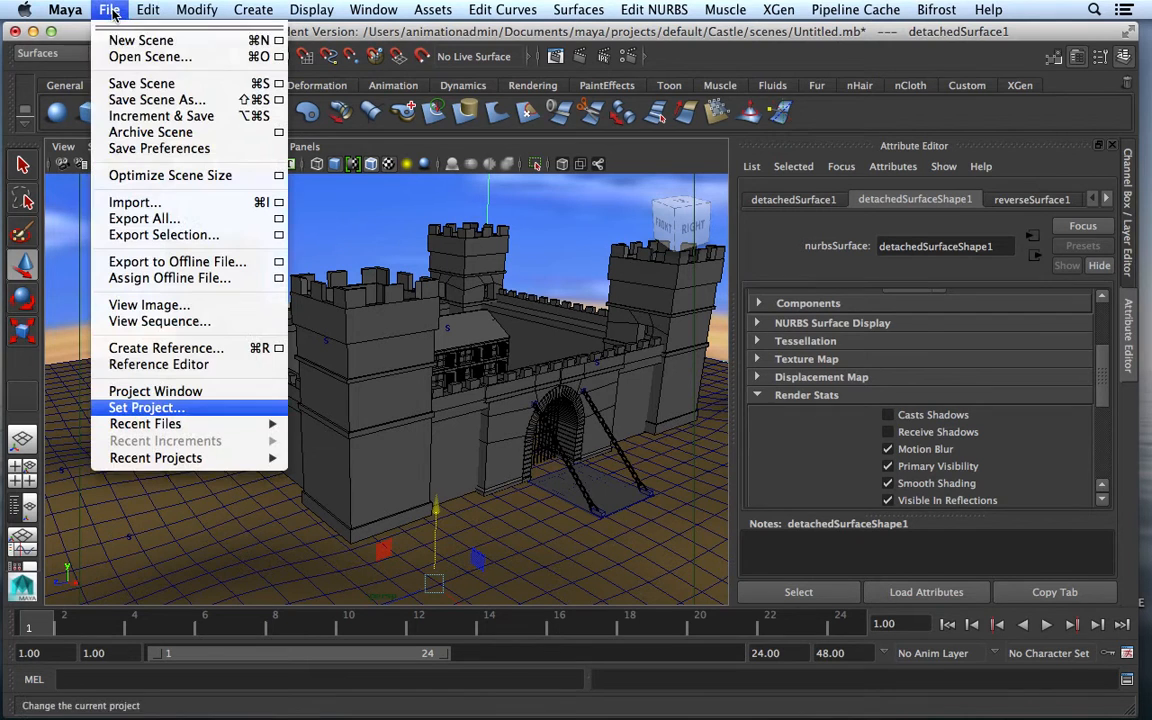
left_click(142, 84)
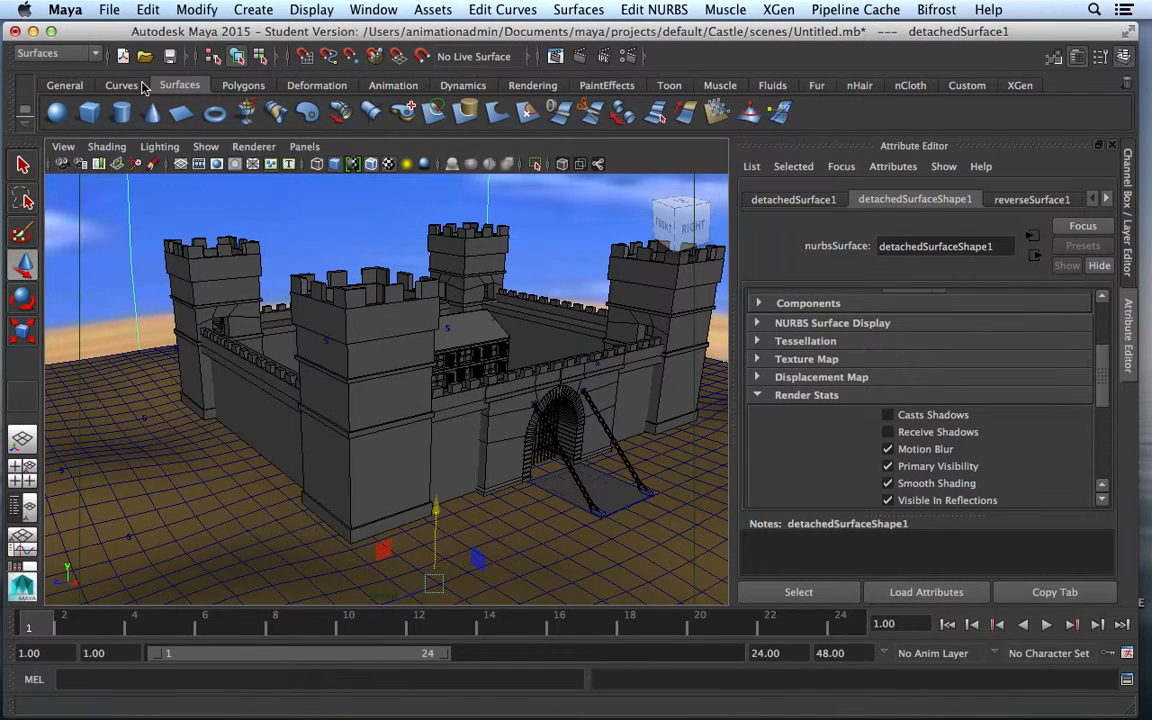
left_click(594, 388)
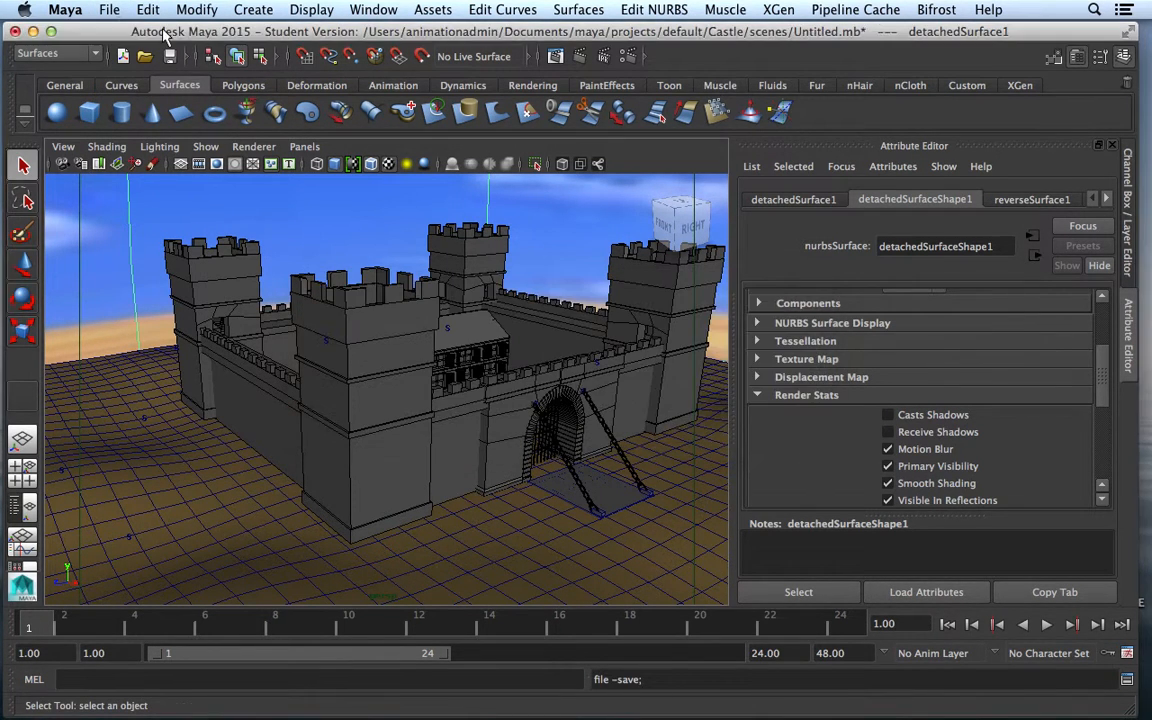
Save the scene as castle_backdrop in Castle/scenes, continuing past the student notice
left_click(24, 263)
left_click(108, 10)
left_click(120, 99)
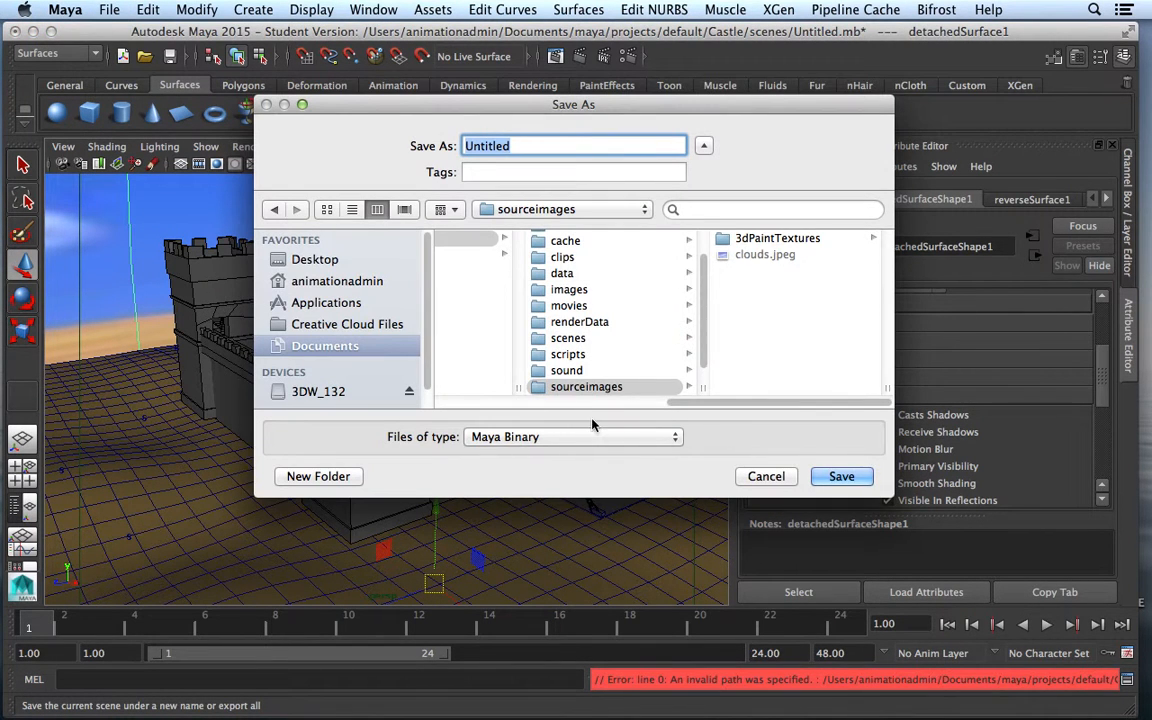
scroll(620, 390, "left", 5)
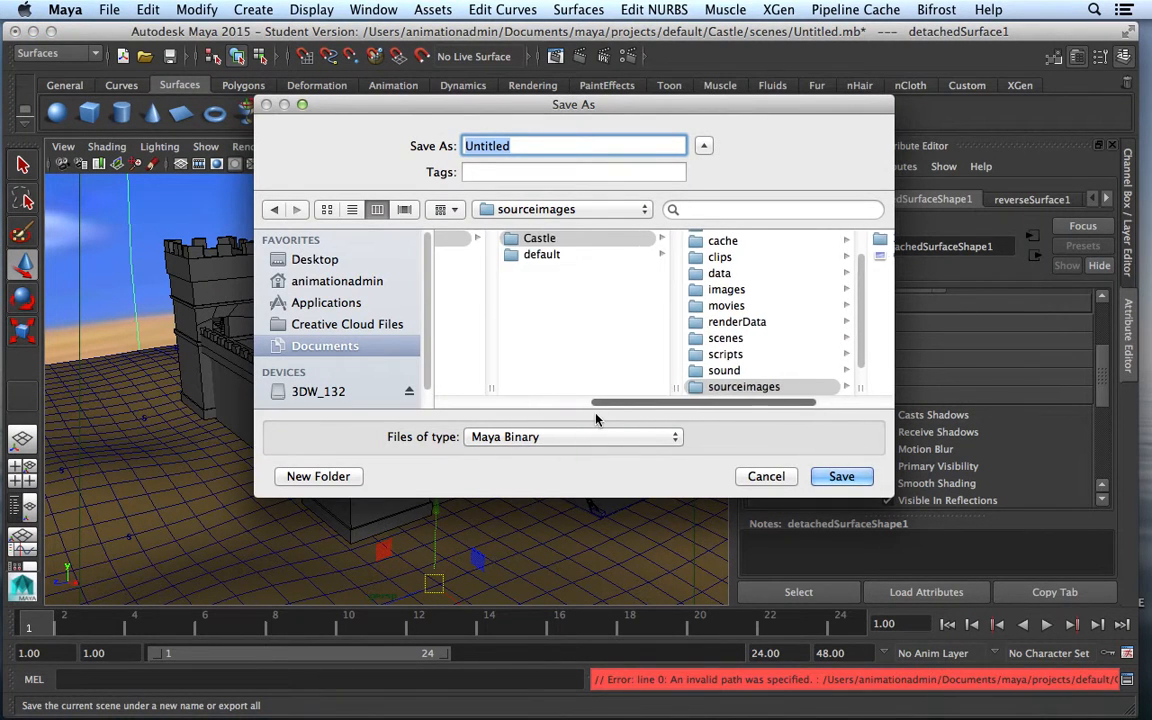
left_click(590, 240)
left_click(755, 338)
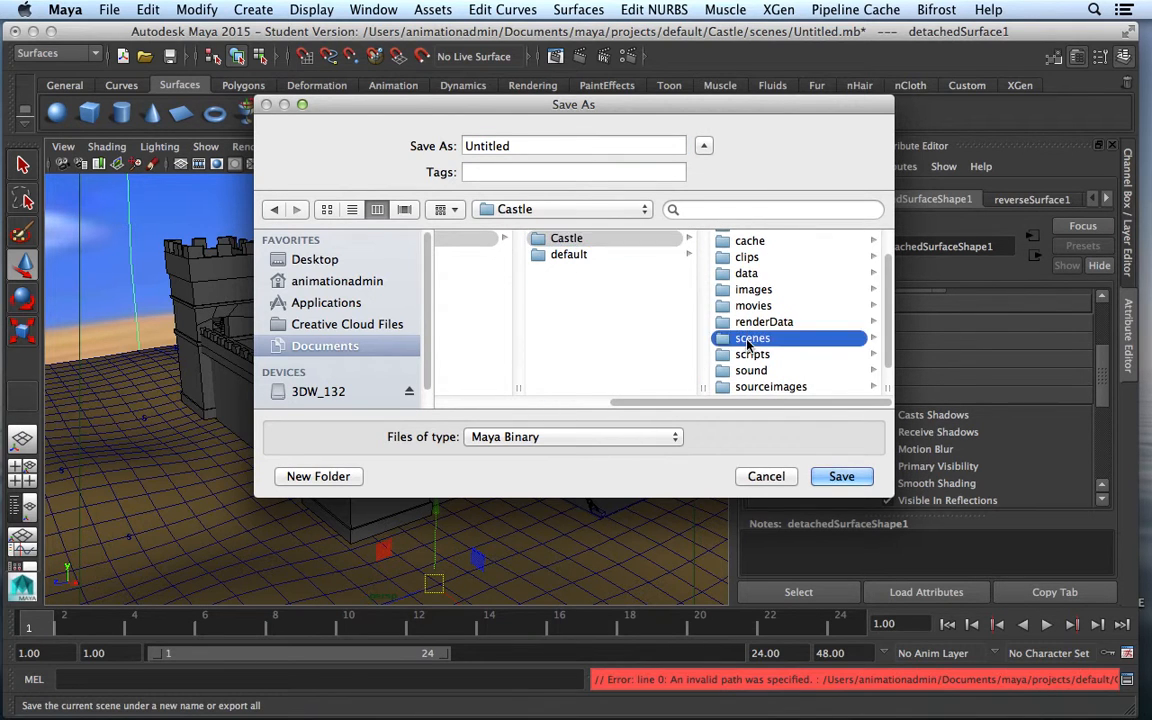
double_click(468, 145)
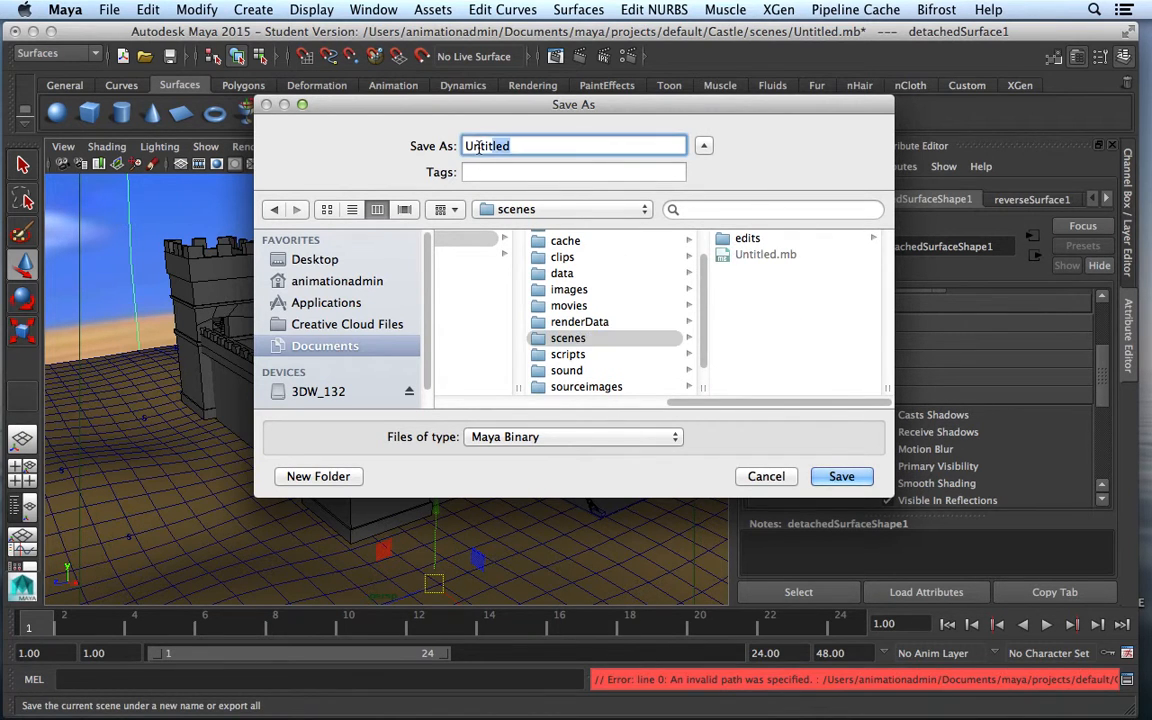
type("castle_backdrop")
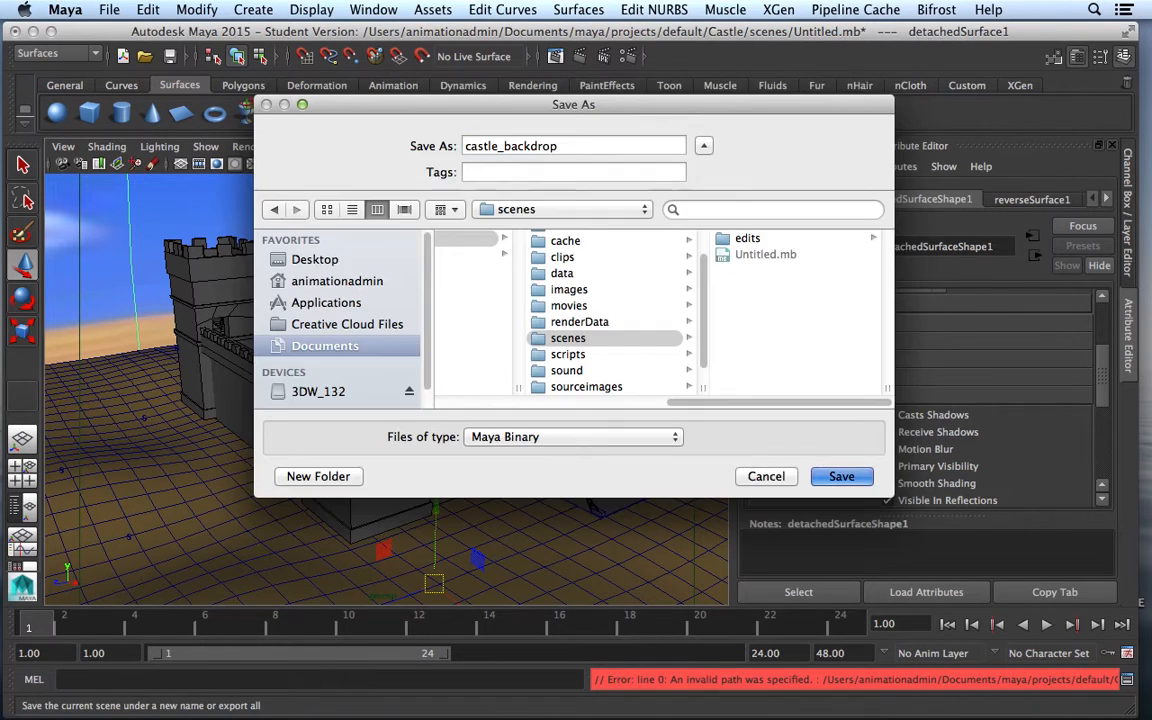
key("Return")
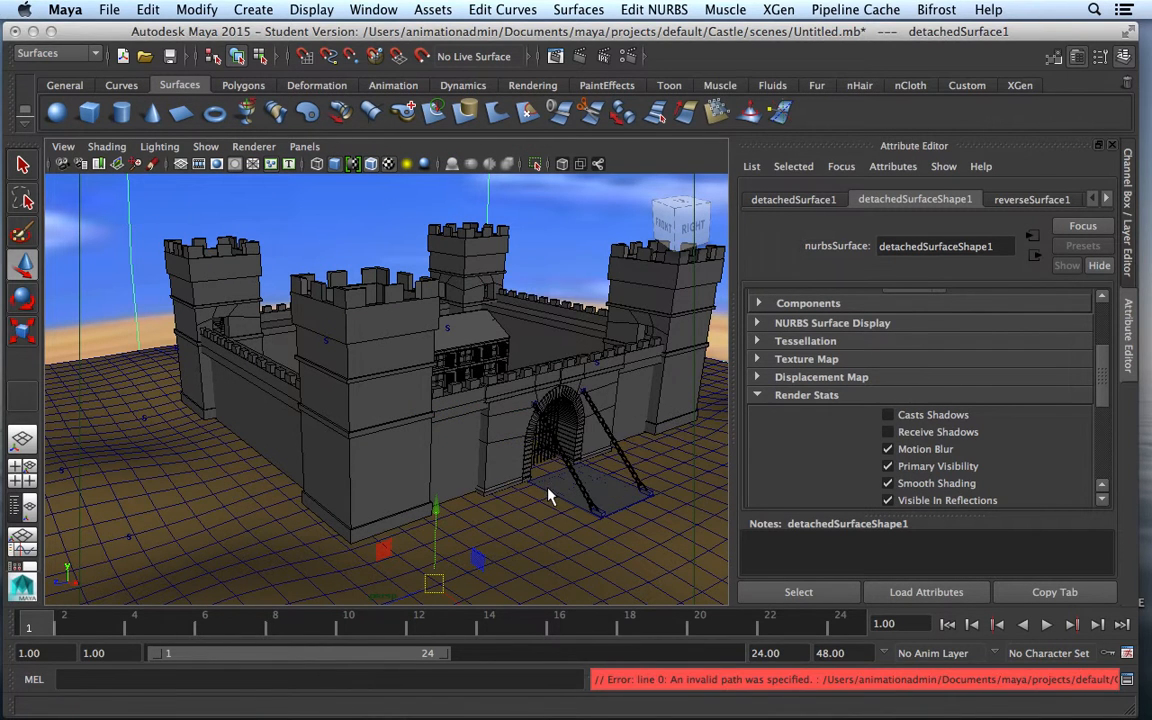
left_click(528, 409)
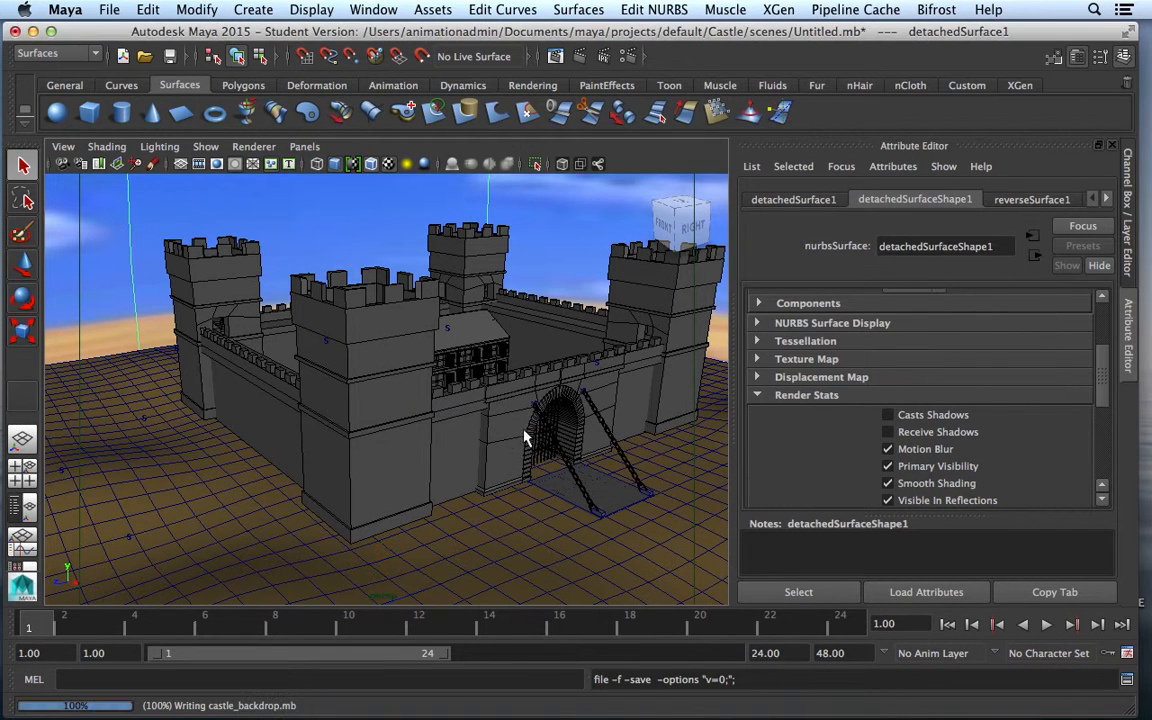
Maximize the top view, select the outer dome detachedSurface1, and show the Channel Box
key("w")
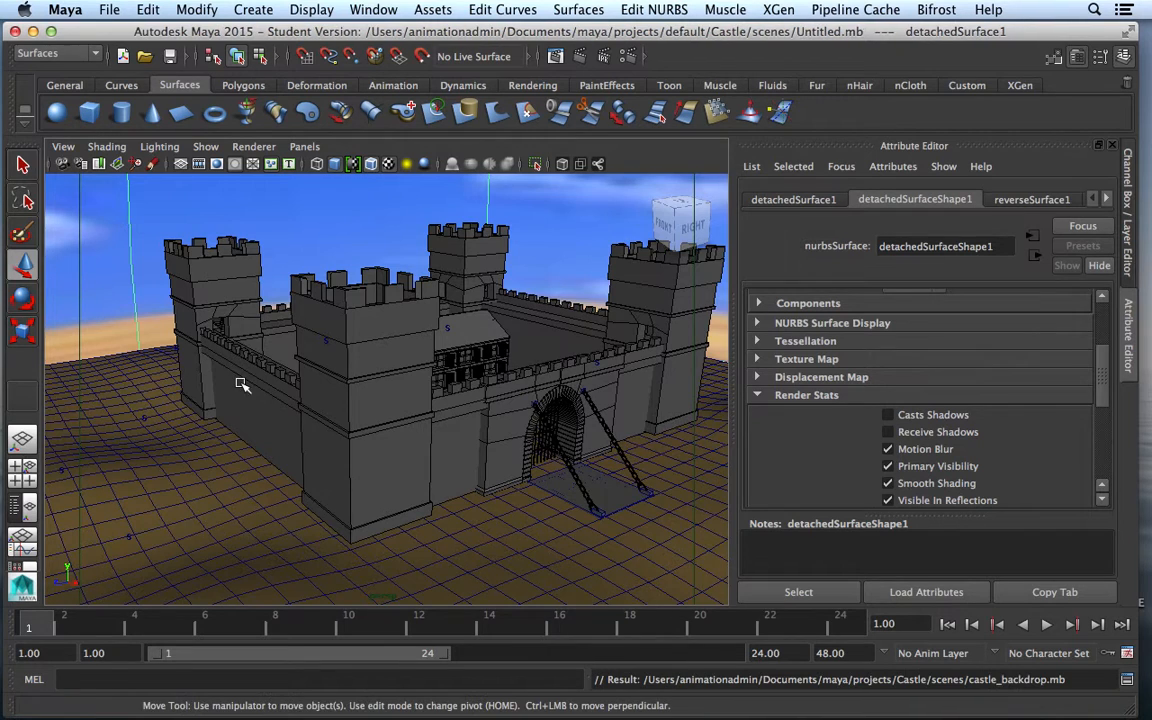
left_click(25, 475)
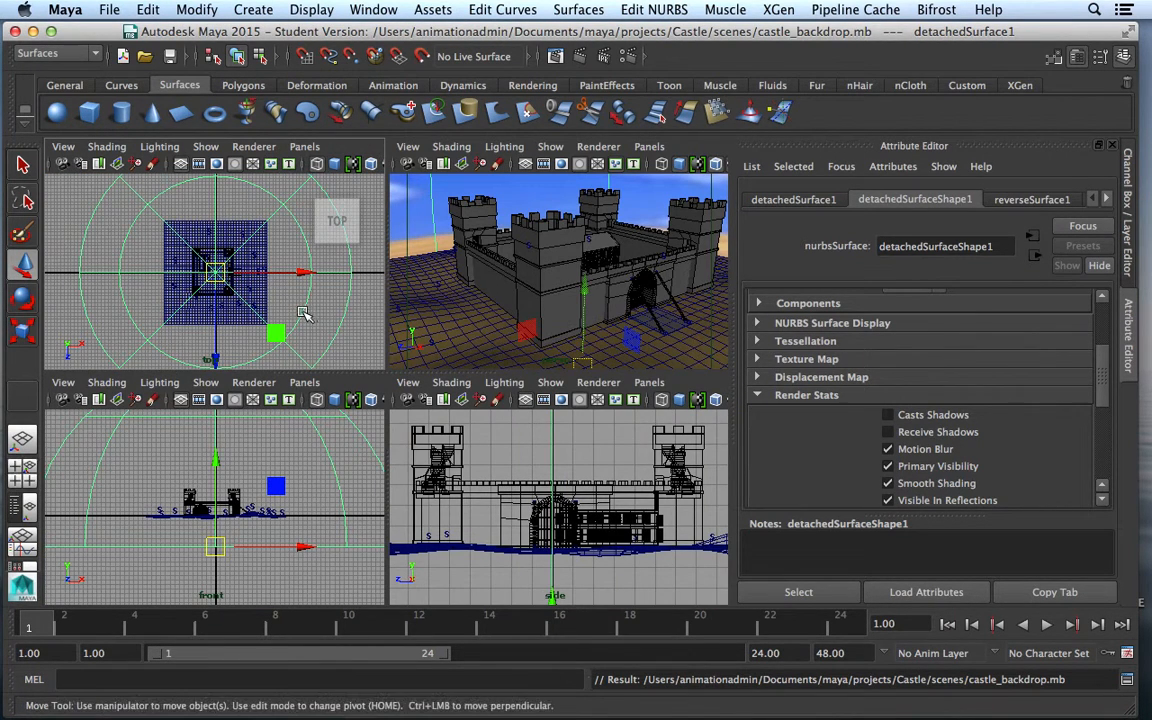
key("space")
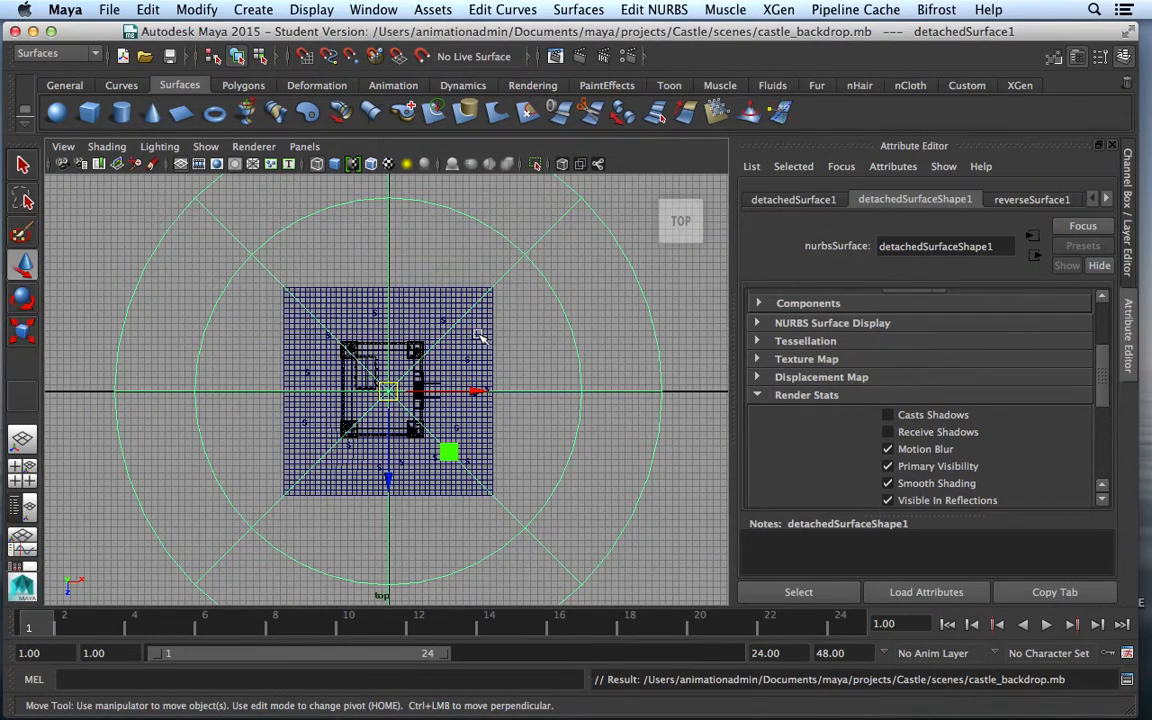
left_click(682, 346)
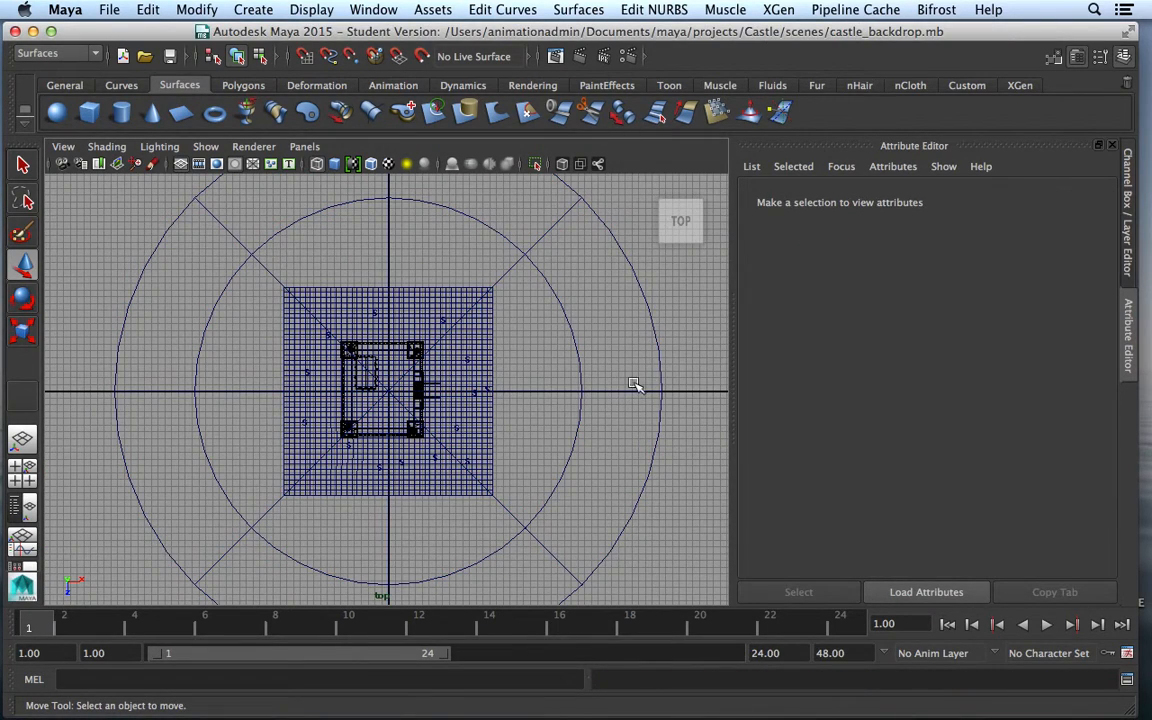
scroll(678, 361, "up", 2)
scroll(679, 361, "down", 3)
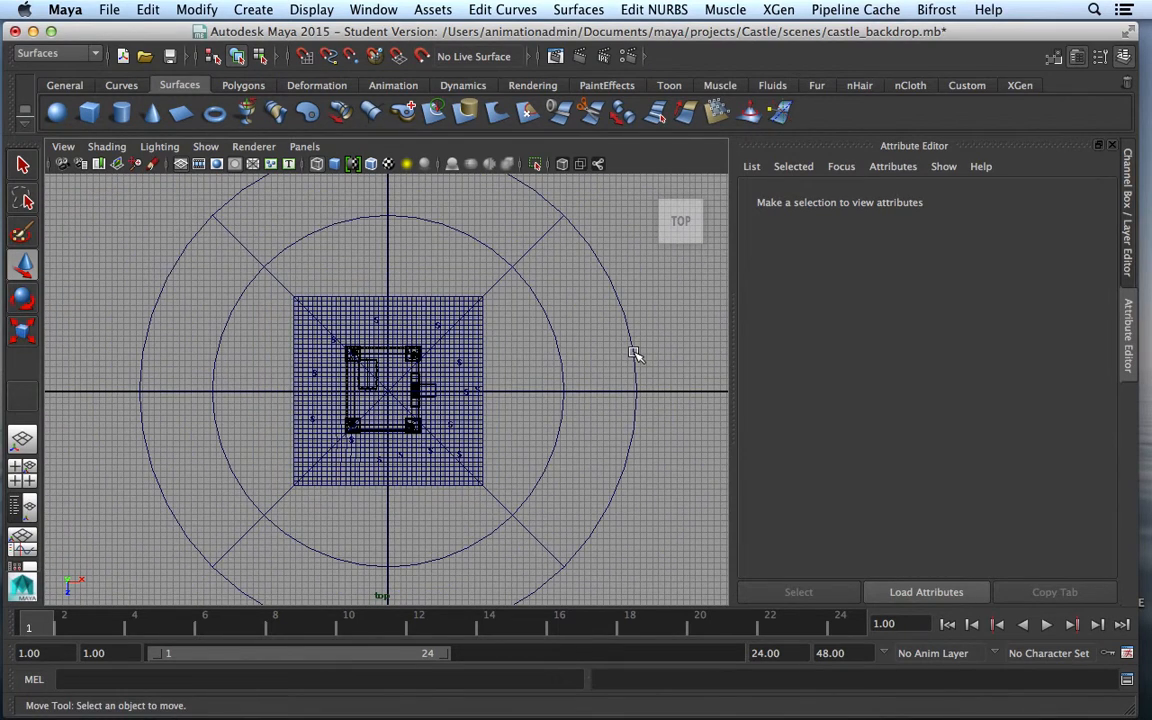
left_click(634, 354)
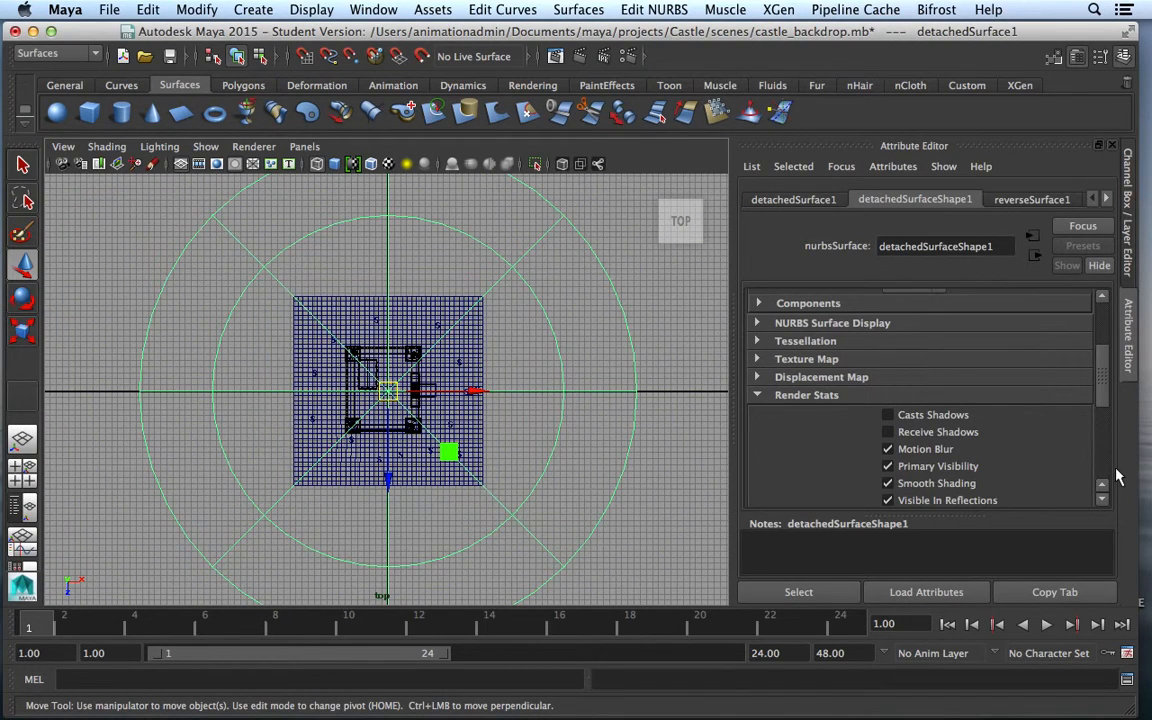
key("ctrl+a")
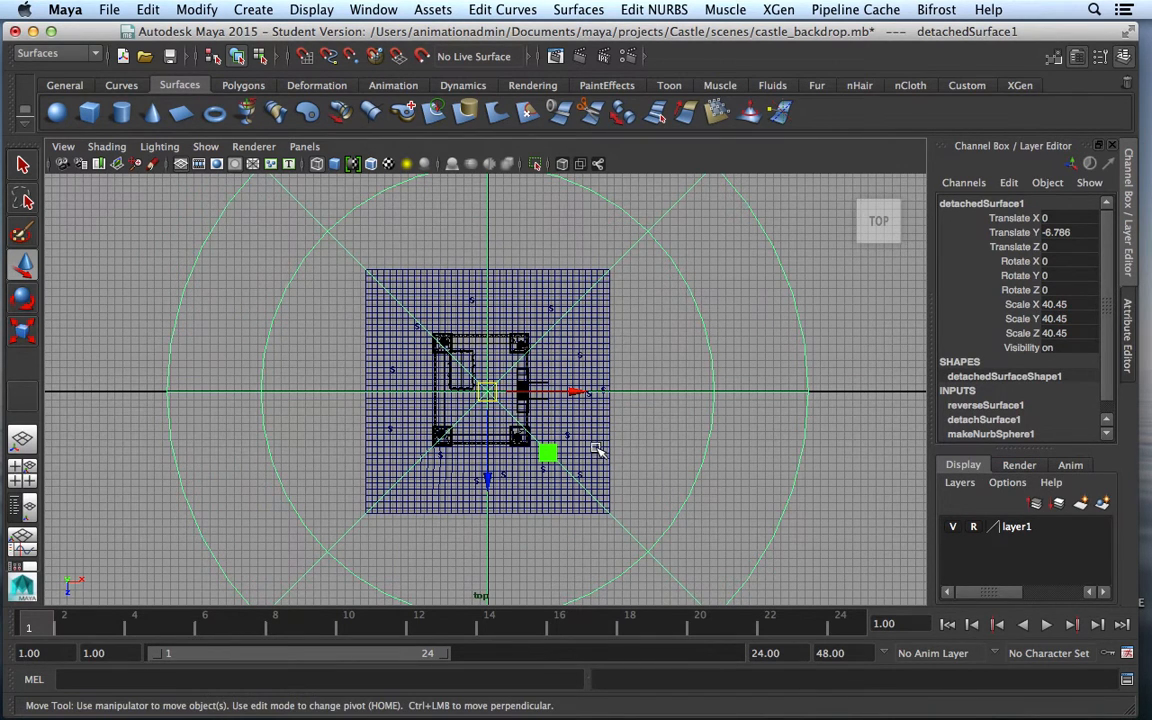
Put the selected dome on a new display layer named skydome and set it to template
left_click(1105, 506)
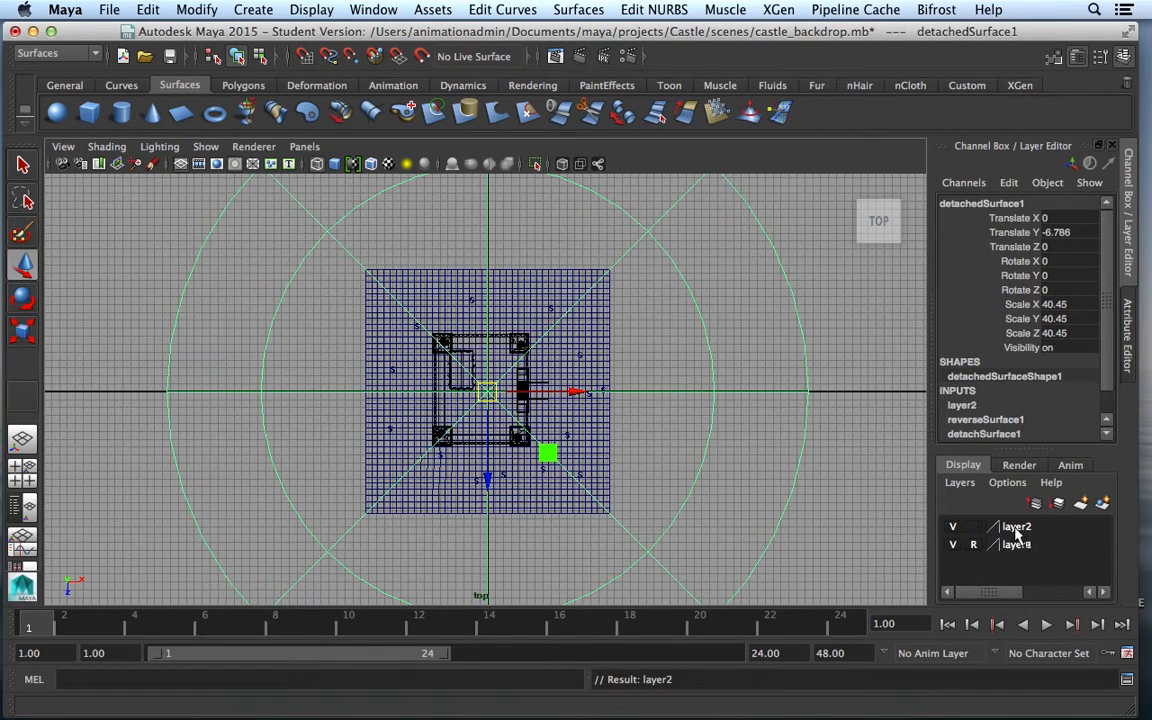
double_click(1015, 527)
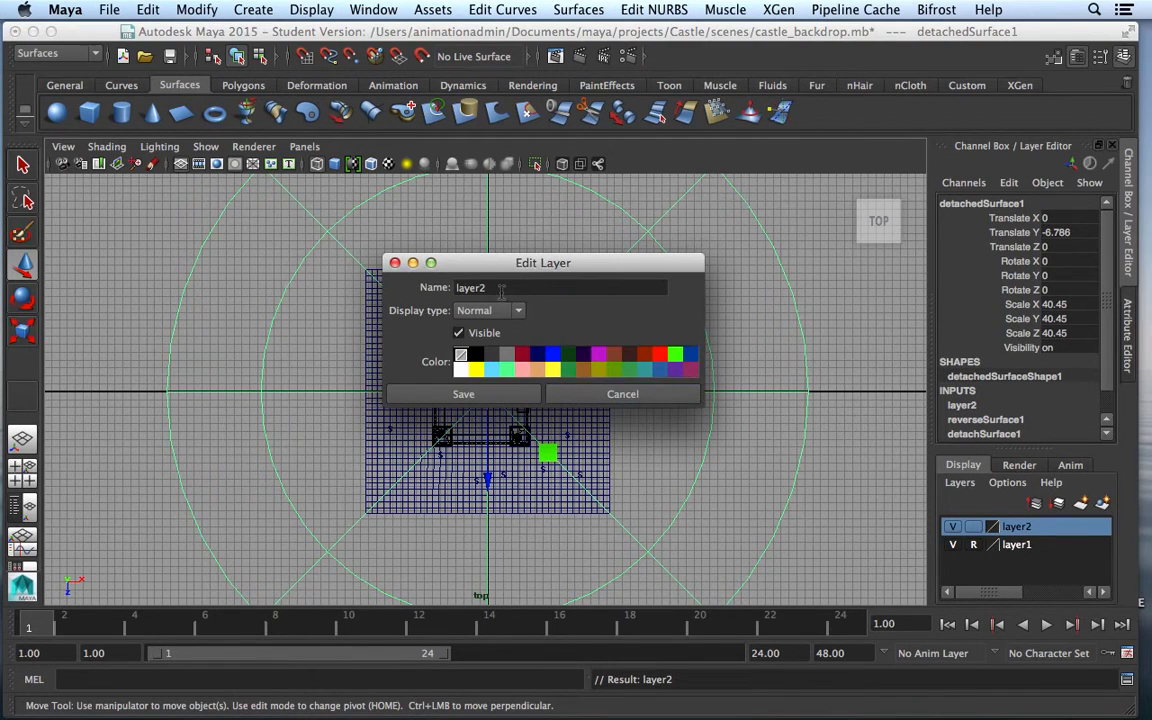
left_click_drag(502, 291, 442, 287)
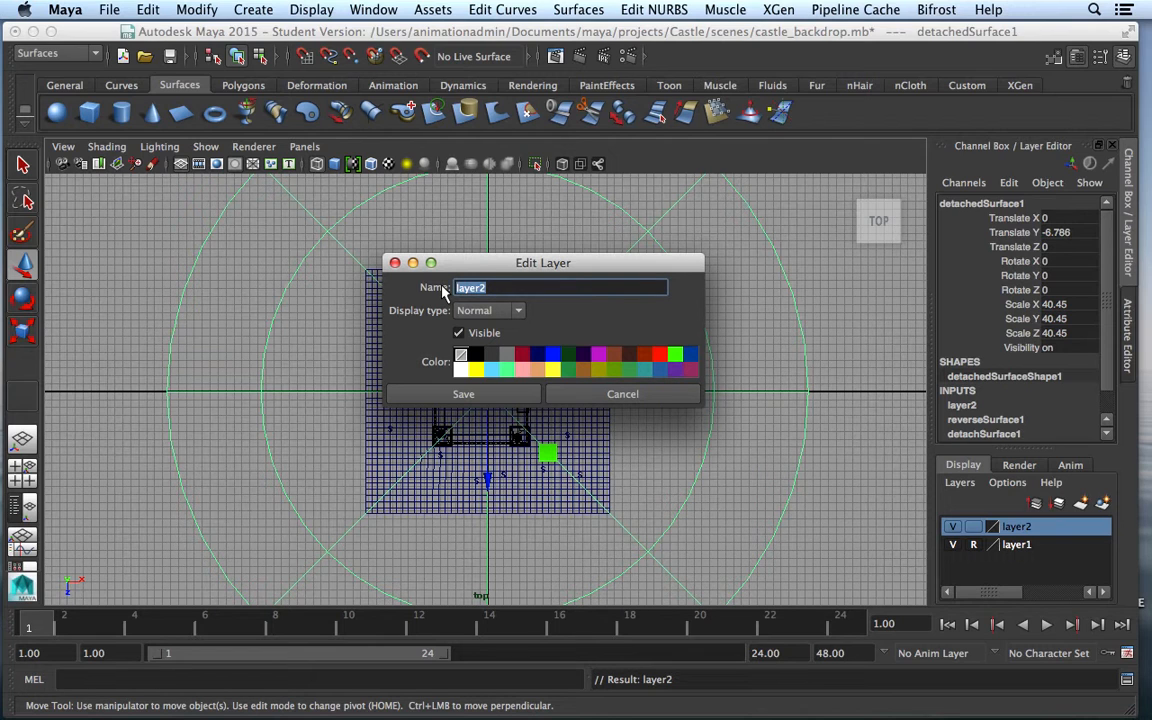
type("dome")
left_click(481, 393)
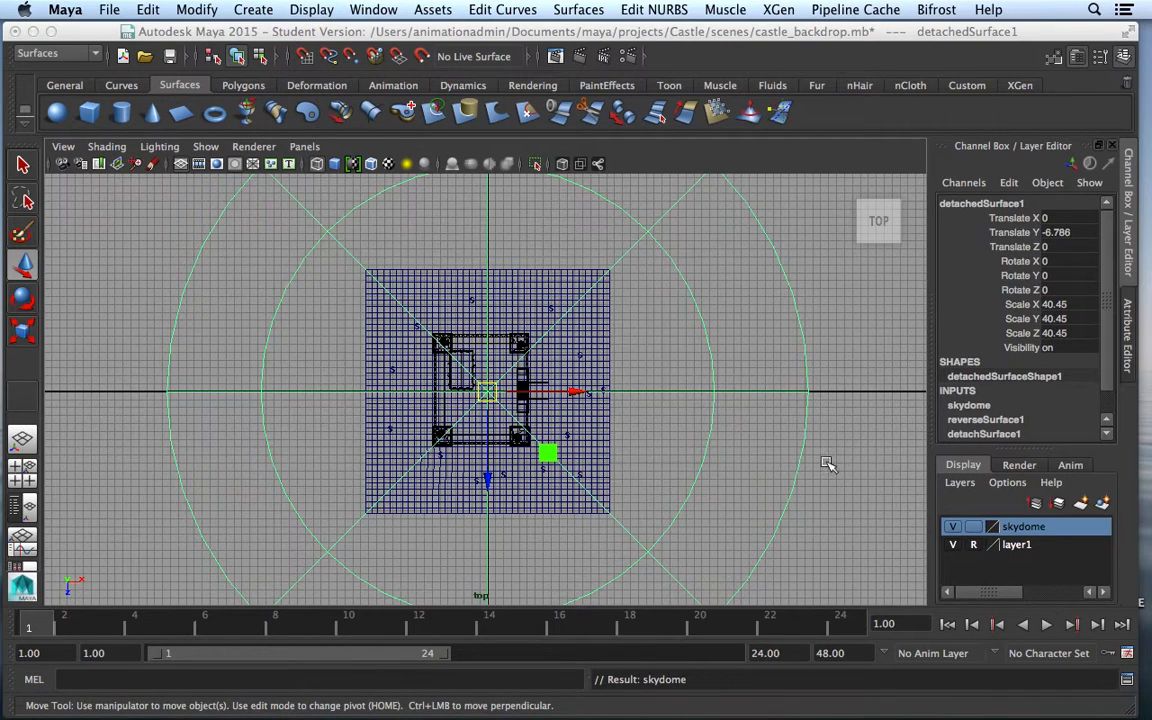
left_click(975, 529)
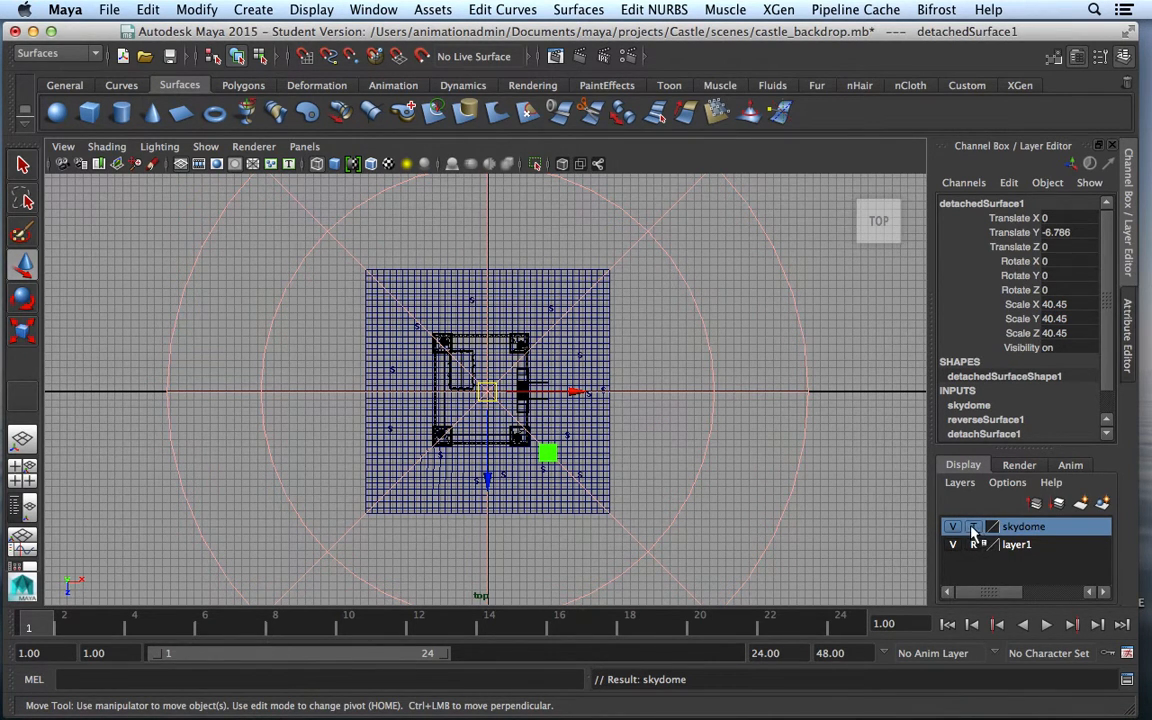
left_click(795, 471)
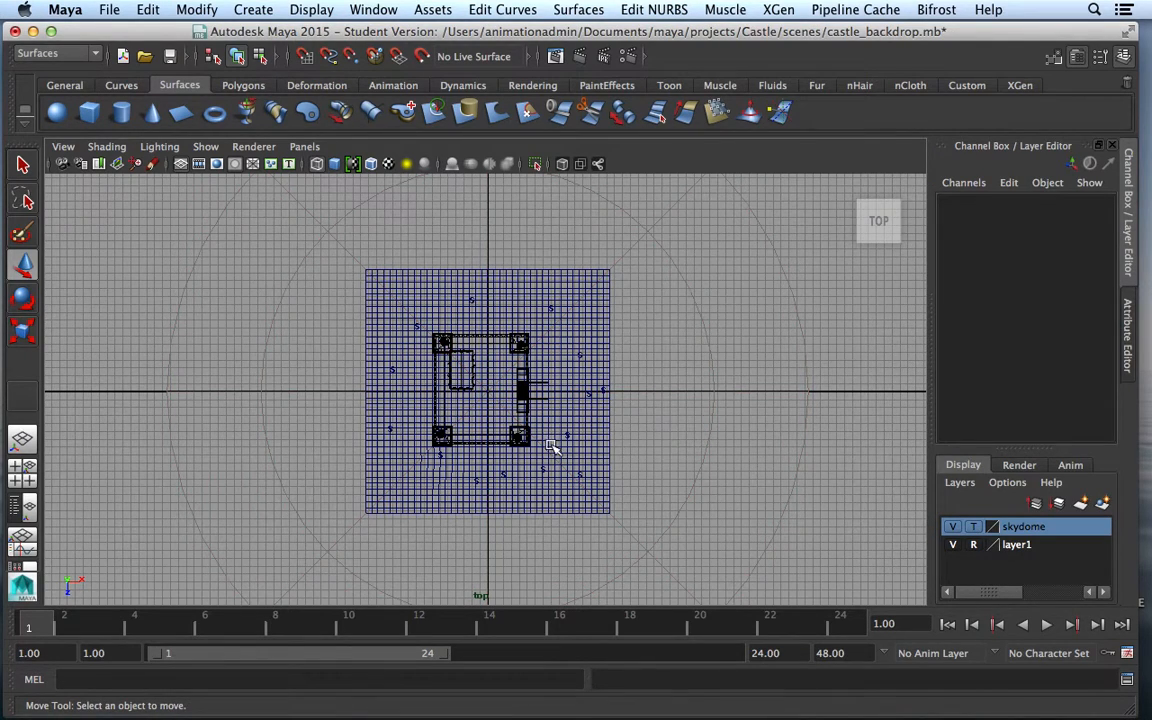
scroll(548, 442, "up", 6)
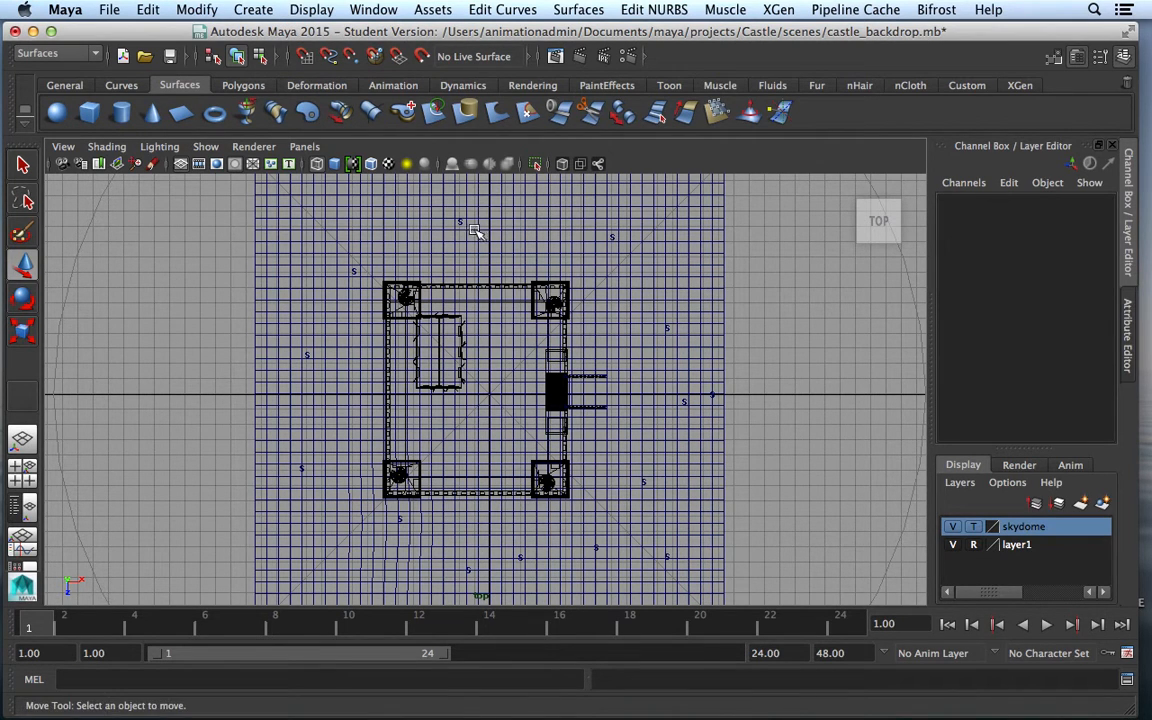
Toggle Deformers in the viewport Show menu, zoom out, and activate the CV Curve Tool
left_click(207, 148)
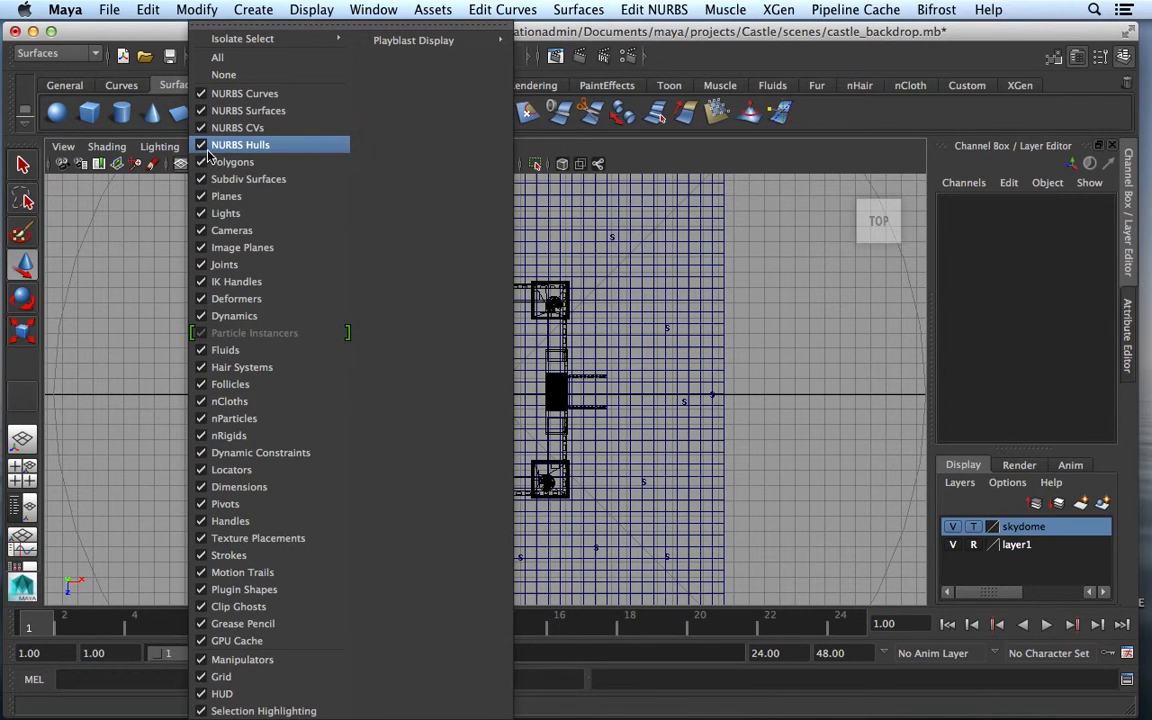
left_click(208, 299)
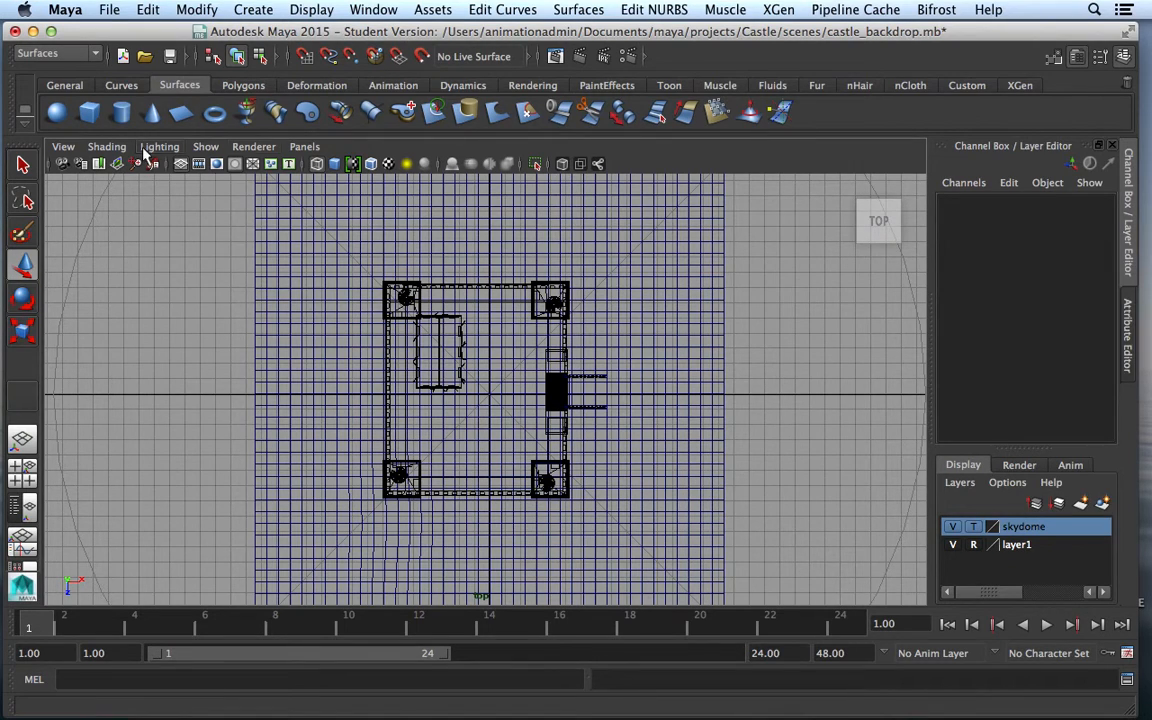
scroll(676, 340, "down", 5)
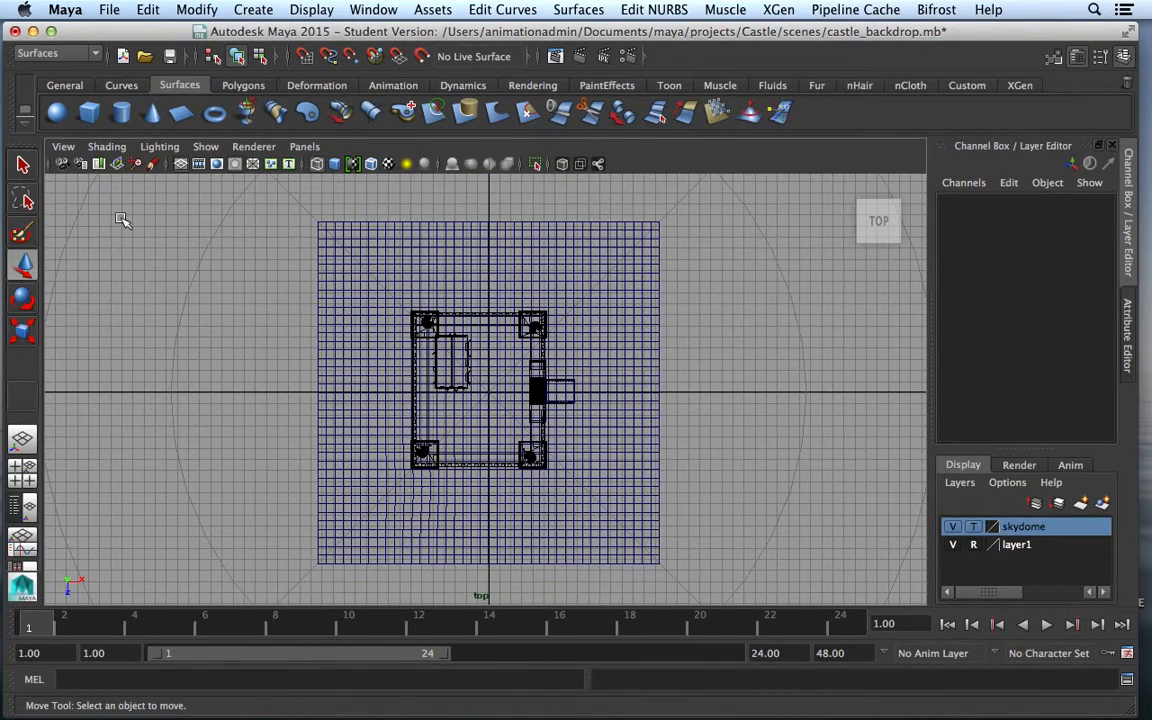
left_click(250, 10)
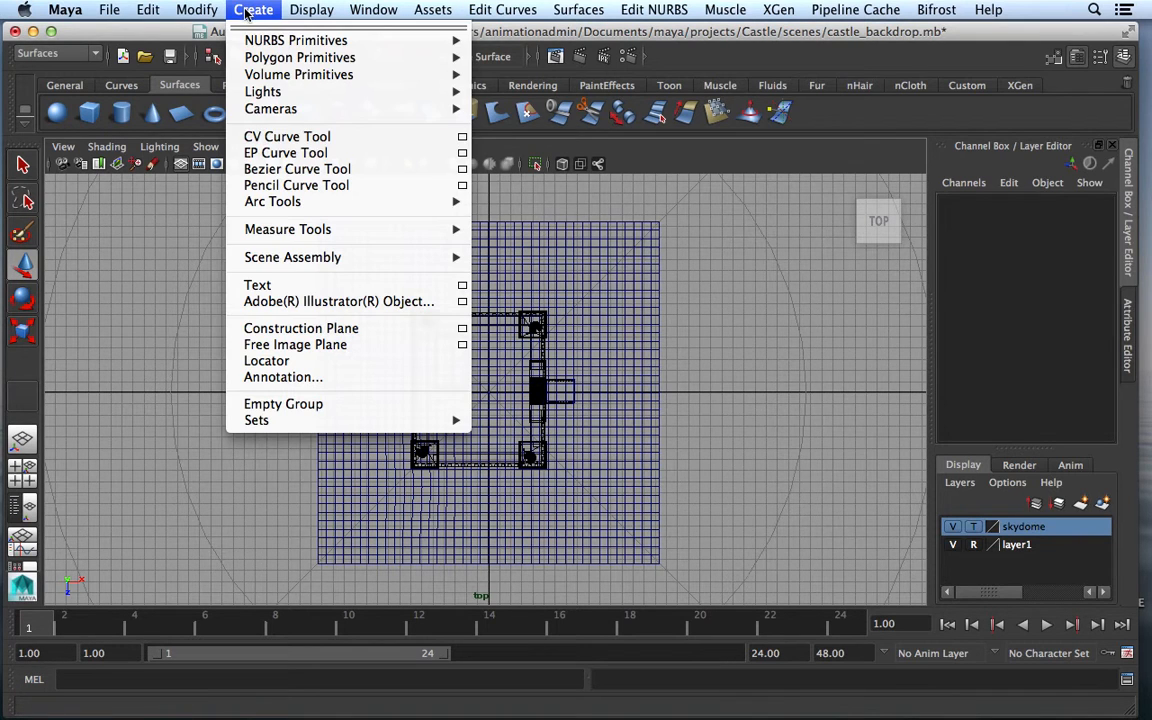
left_click(267, 140)
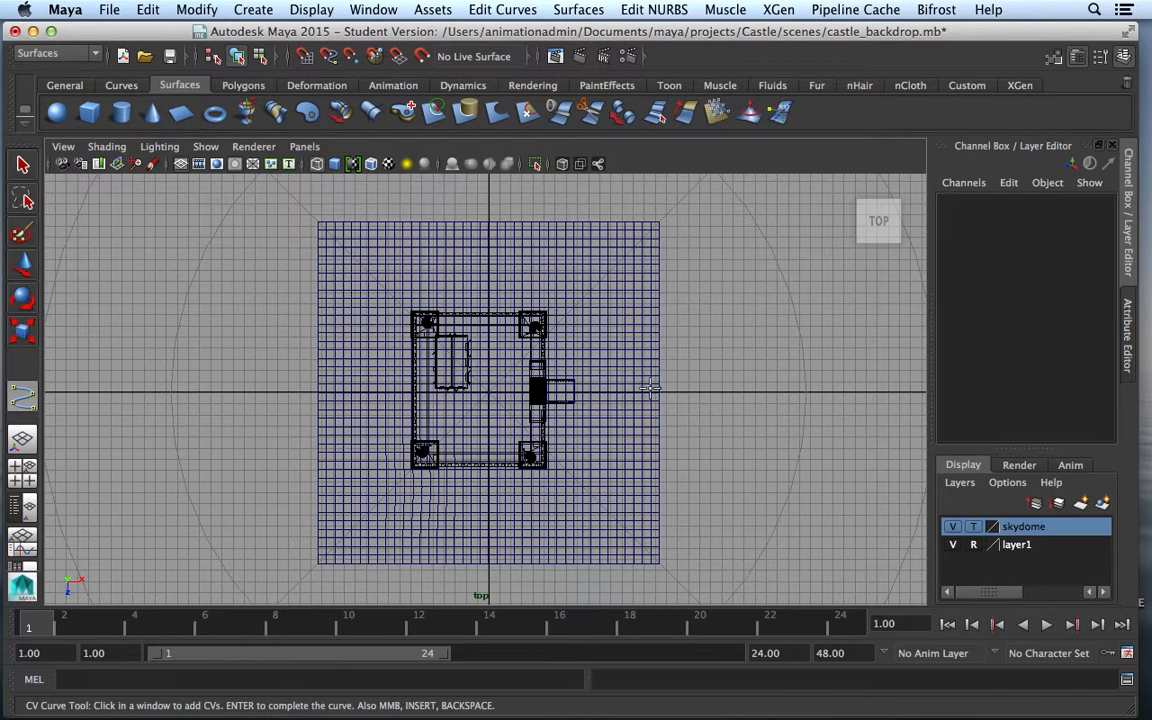
Start the CV path at the grid's lower right and run it up to the castle gate
left_click(648, 551)
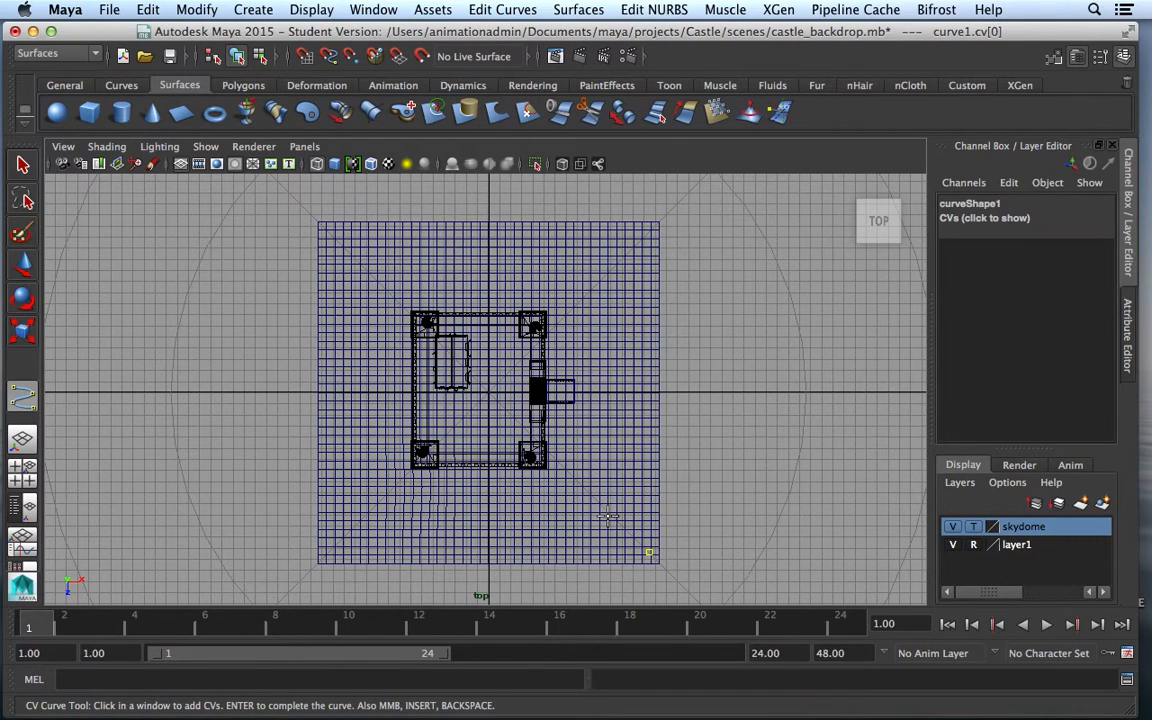
left_click(608, 516)
left_click(597, 478)
left_click(601, 433)
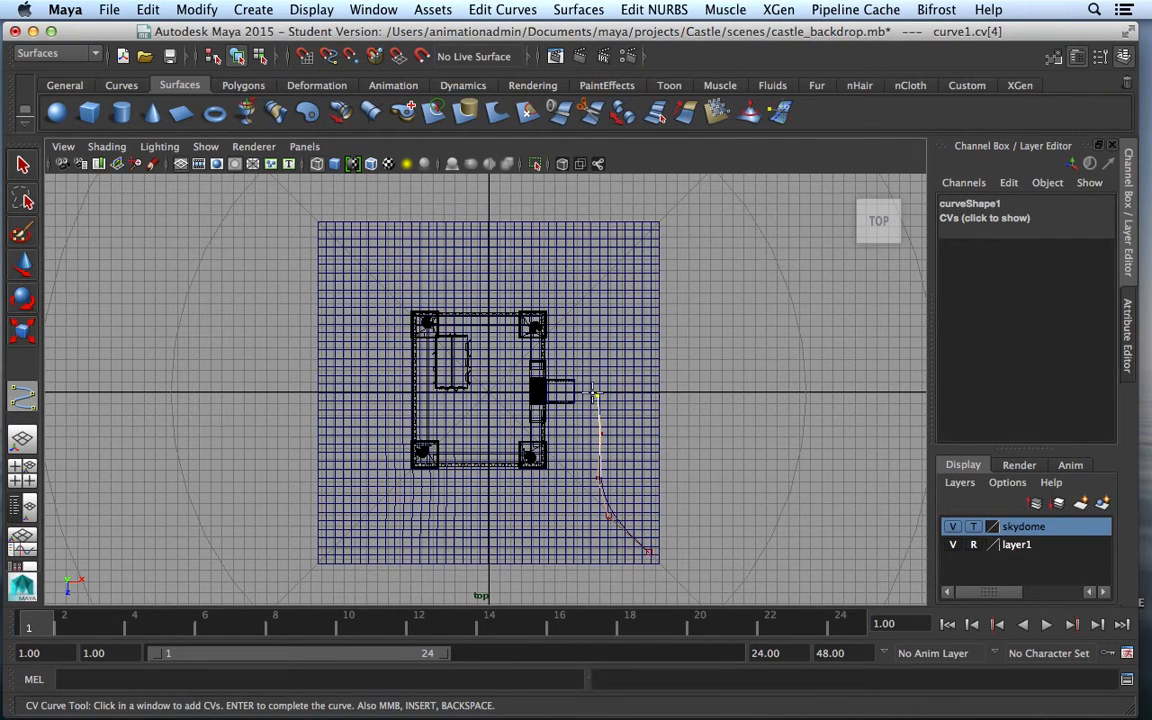
left_click(566, 390)
left_click(538, 393)
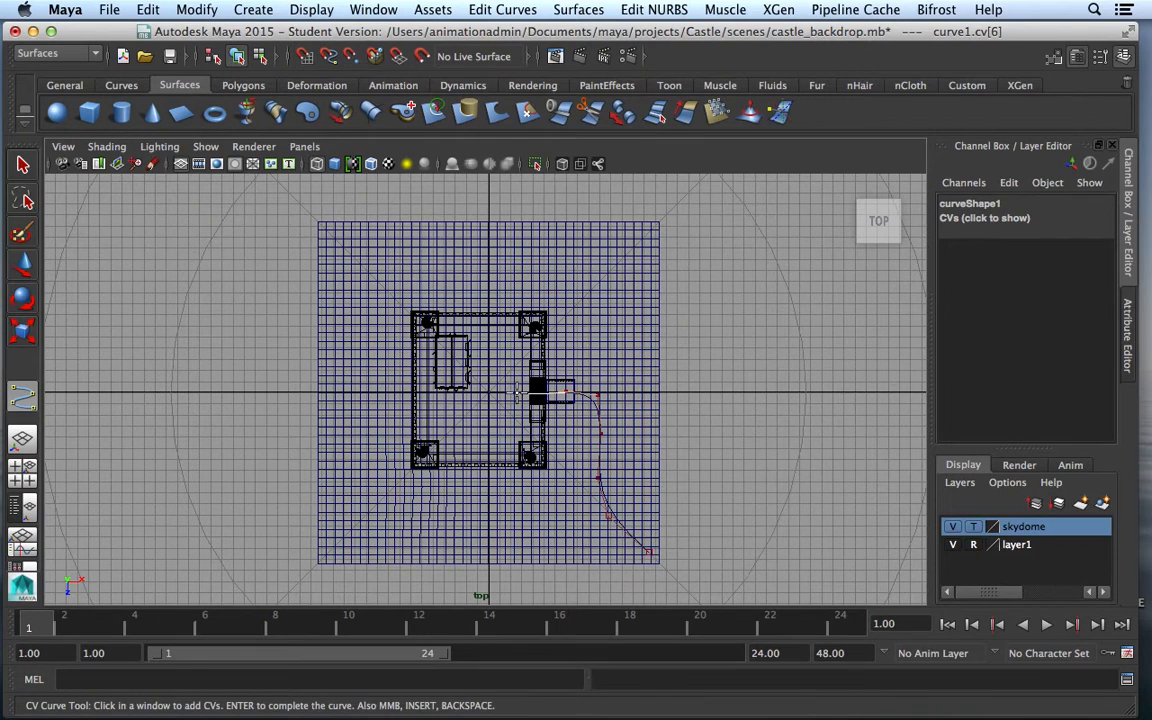
Continue the path up-left across the castle, down its left side and along the bottom
left_click(502, 354)
left_click(452, 302)
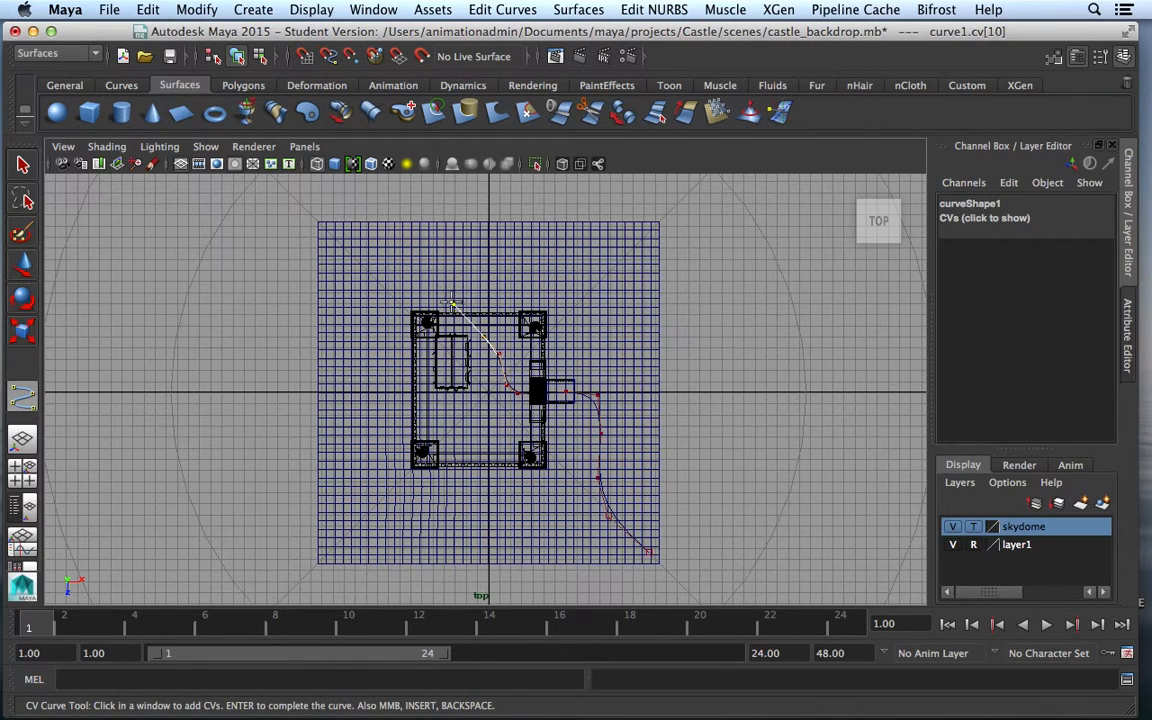
left_click(405, 298)
left_click(381, 321)
left_click(374, 357)
left_click(388, 395)
left_click(415, 415)
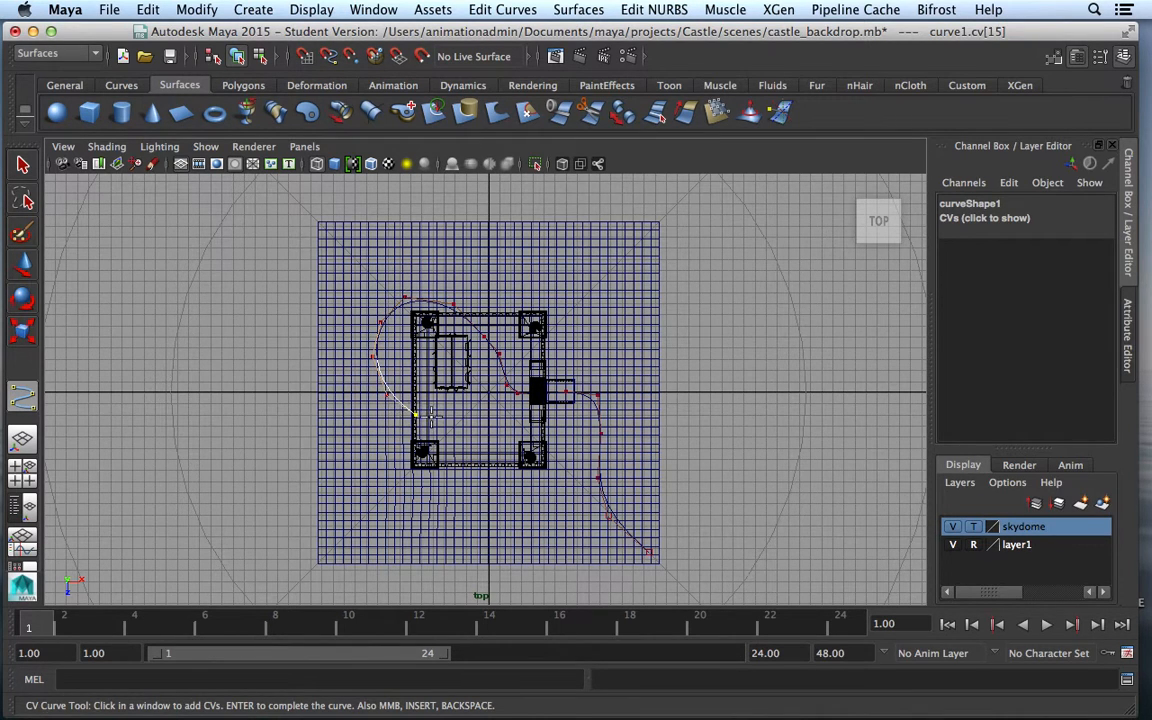
left_click(465, 415)
left_click(487, 368)
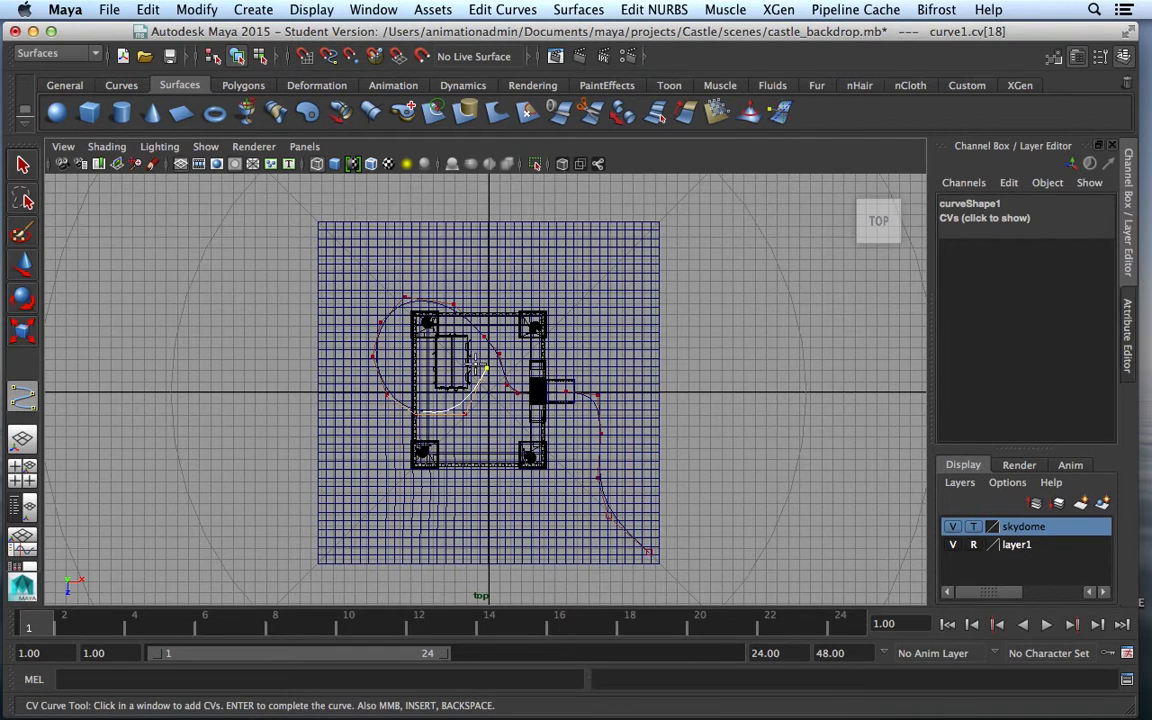
Loop the path back through the castle and out past the upper right tower, finishing curve1 in four-view layout
left_click(450, 363)
left_click(423, 393)
left_click(422, 432)
left_click(460, 463)
left_click(501, 447)
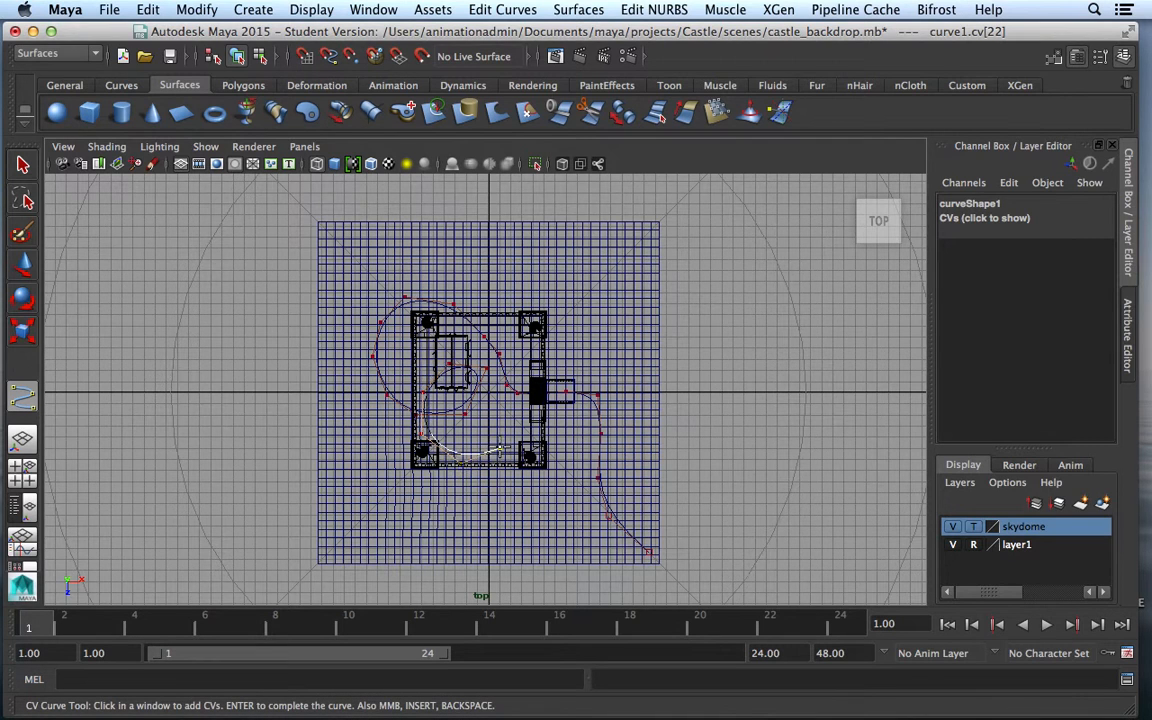
left_click(513, 411)
left_click(519, 369)
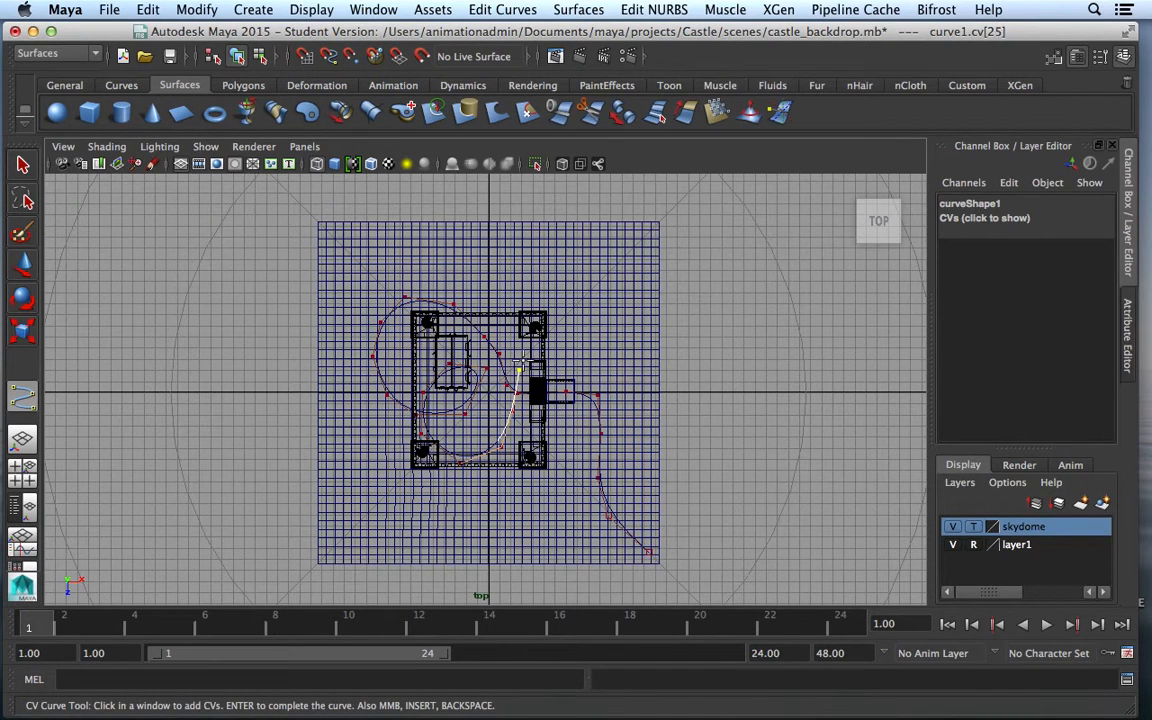
left_click(528, 333)
left_click(551, 312)
left_click(600, 280)
left_click(636, 253)
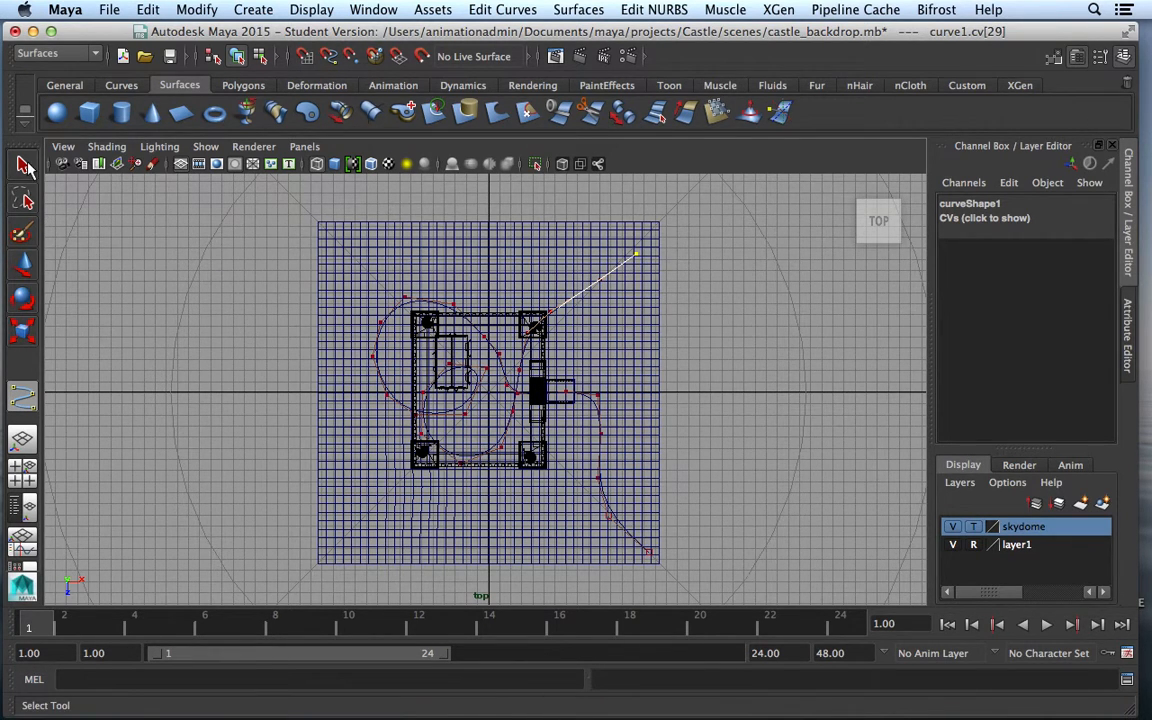
left_click(22, 165)
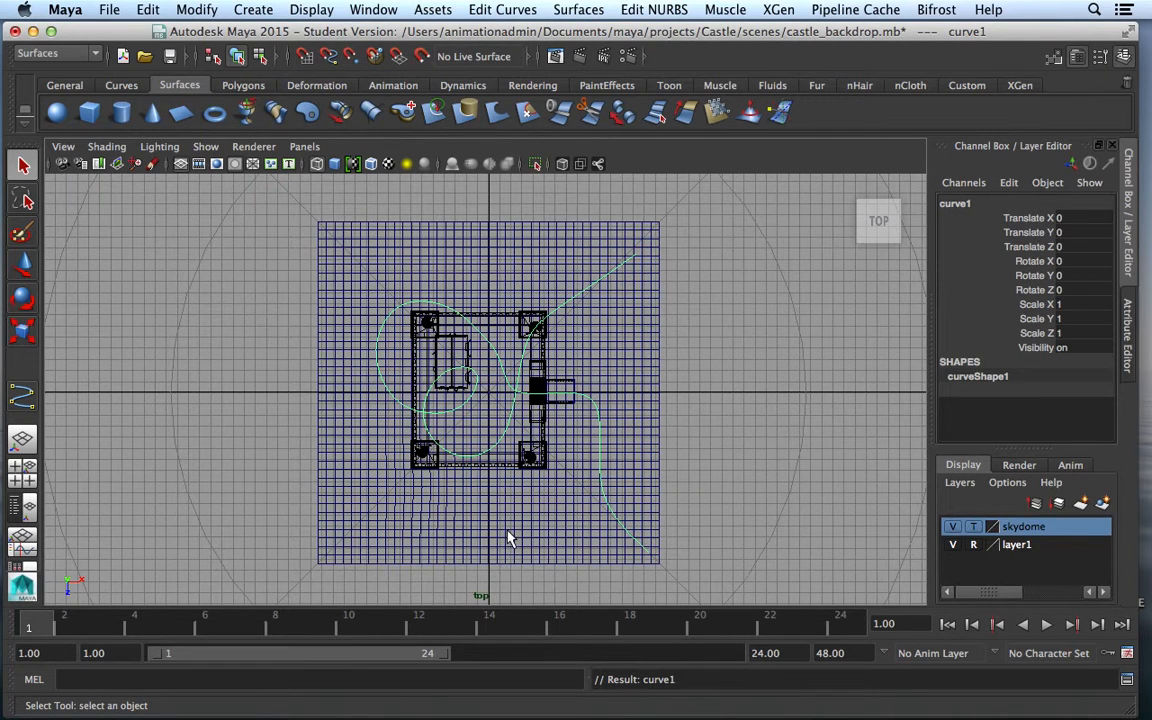
left_click(22, 467)
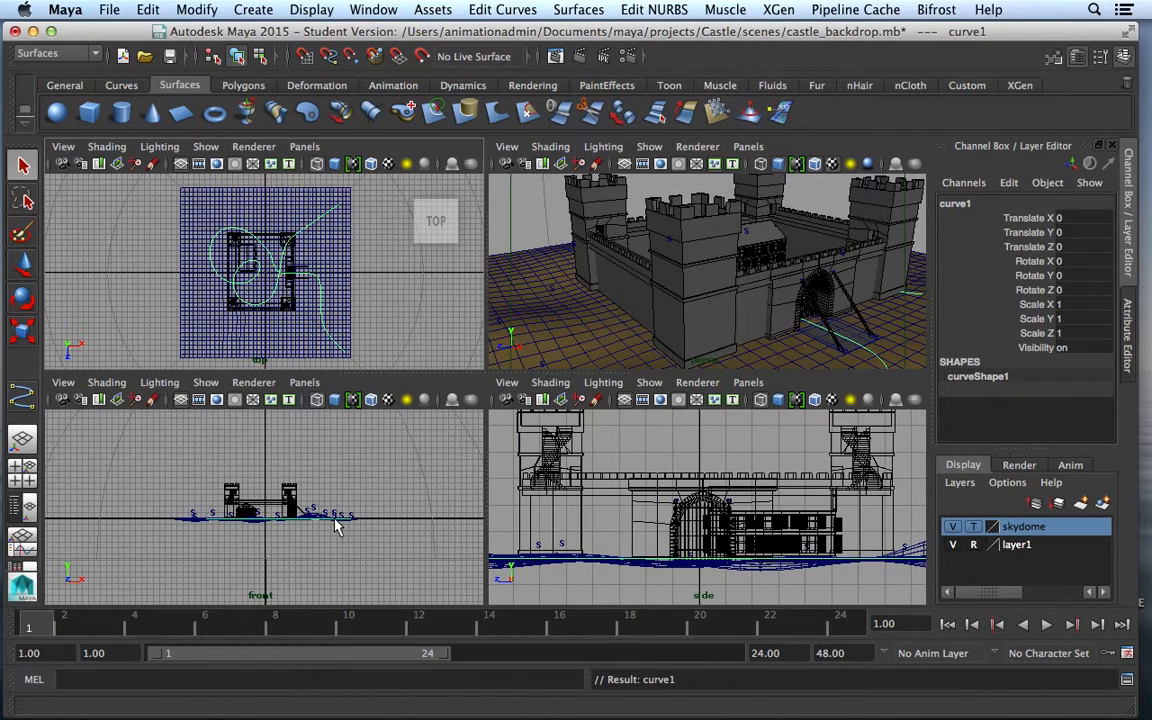
Lift curve1 with the Move tool to Translate Y 9.58
key("w")
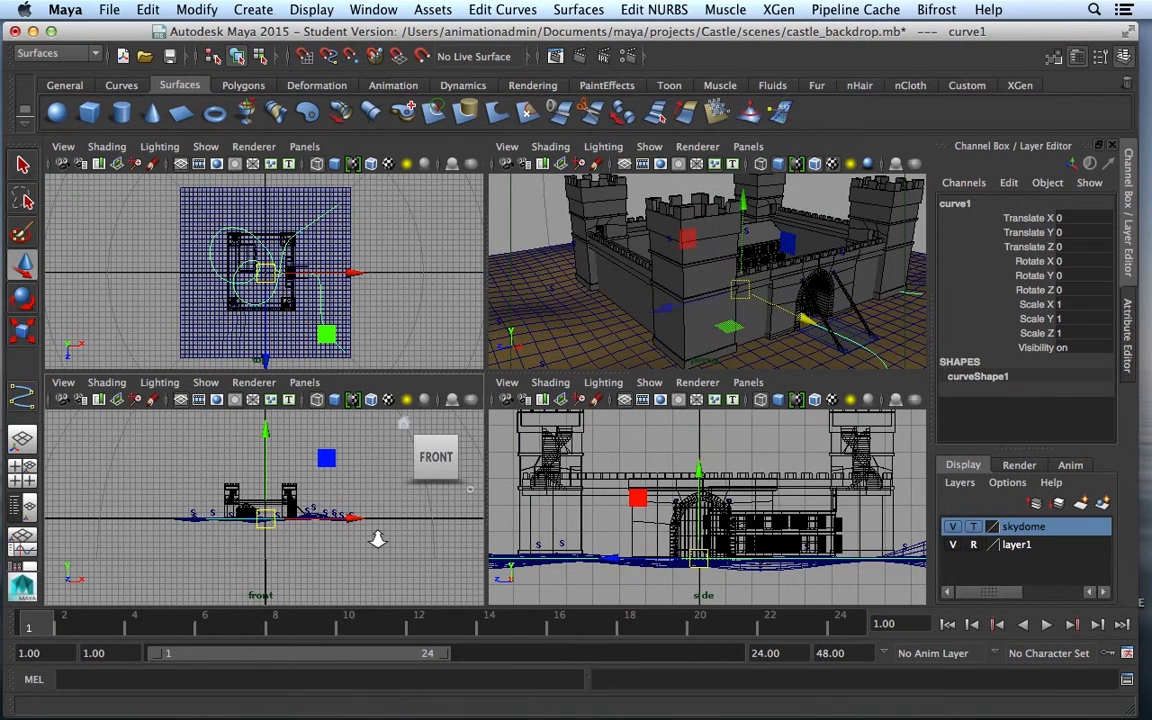
scroll(378, 538, "up", 3)
scroll(378, 538, "up", 2)
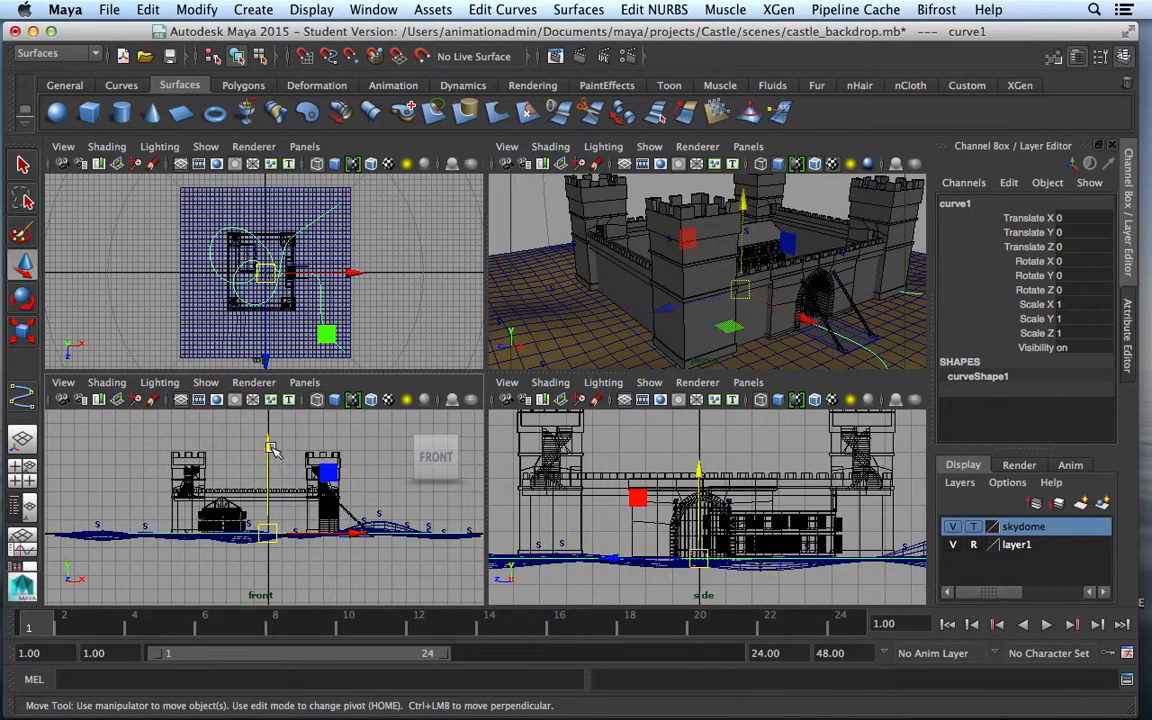
left_click_drag(267, 444, 299, 356)
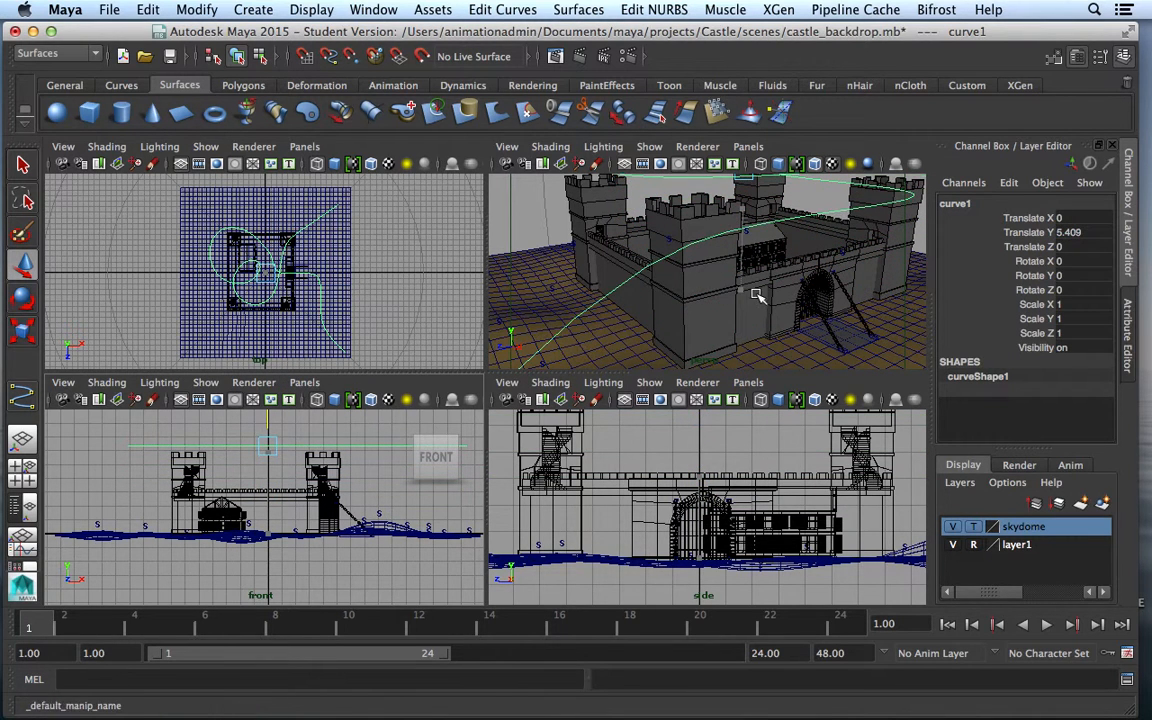
middle_click_drag(756, 297, 742, 331)
right_click_drag(805, 333, 777, 333, "alt")
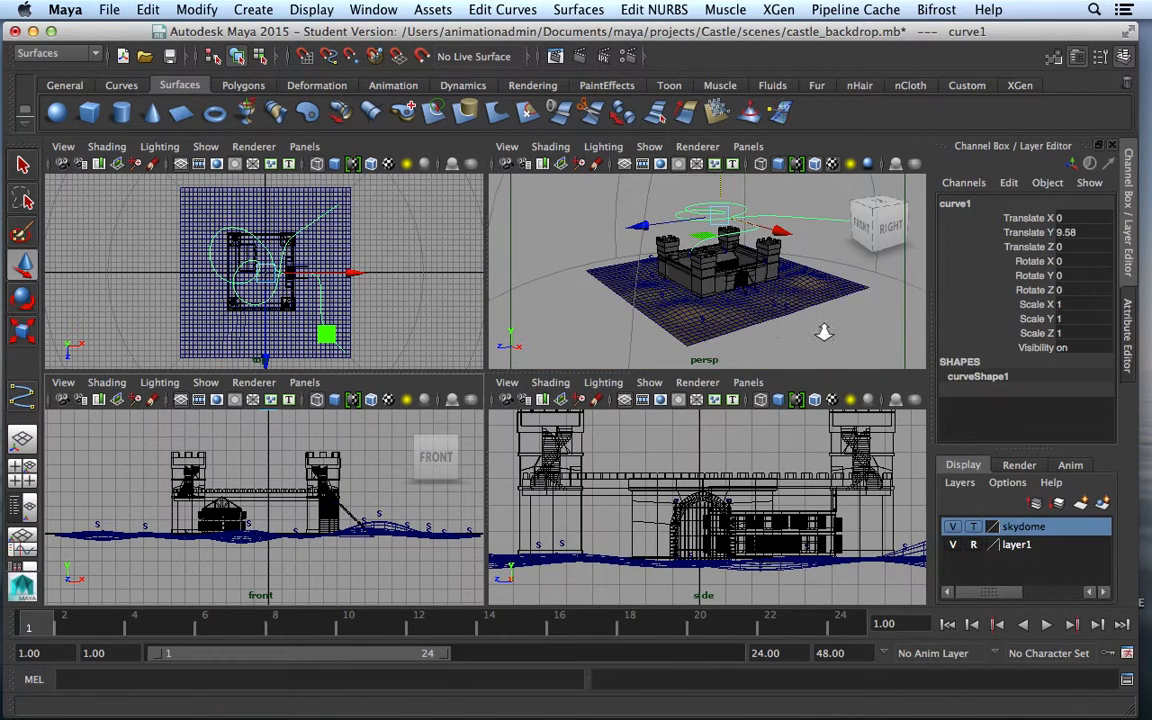
Maximize the perspective view, reselect curve1 and switch it to Control Vertex mode
key("space")
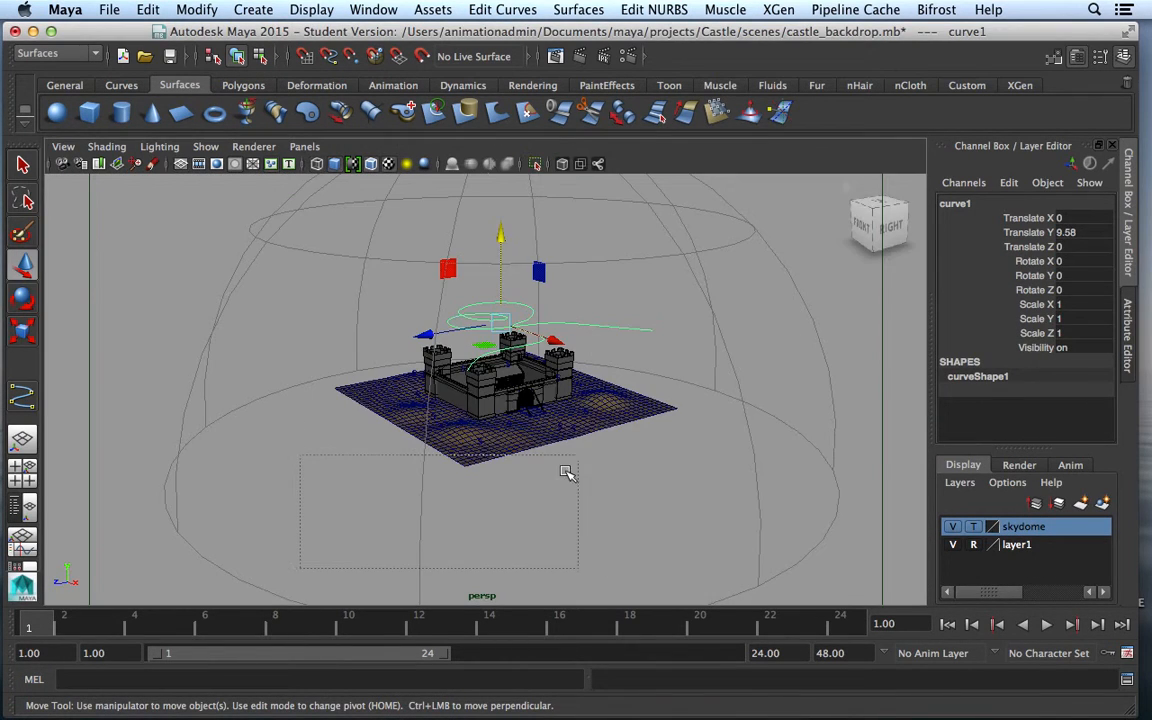
left_click_drag(512, 428, 477, 487, "alt")
left_click(456, 434)
left_click(410, 343)
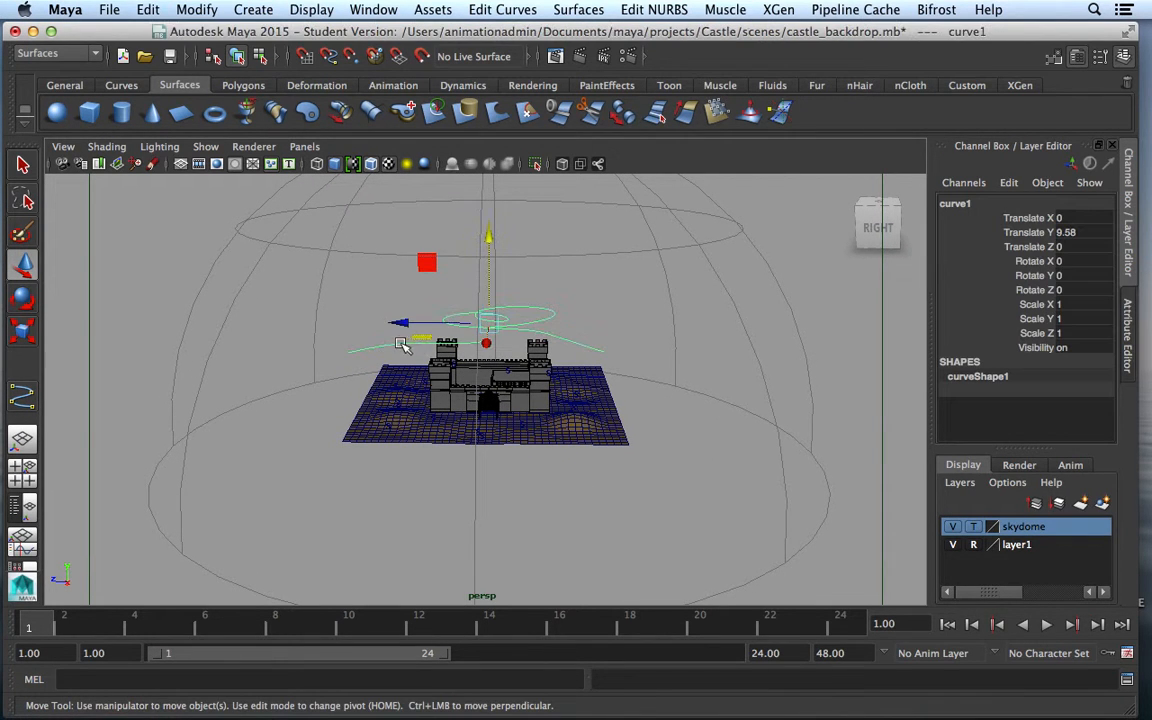
right_click(388, 342)
right_click_drag(388, 342, 296, 337)
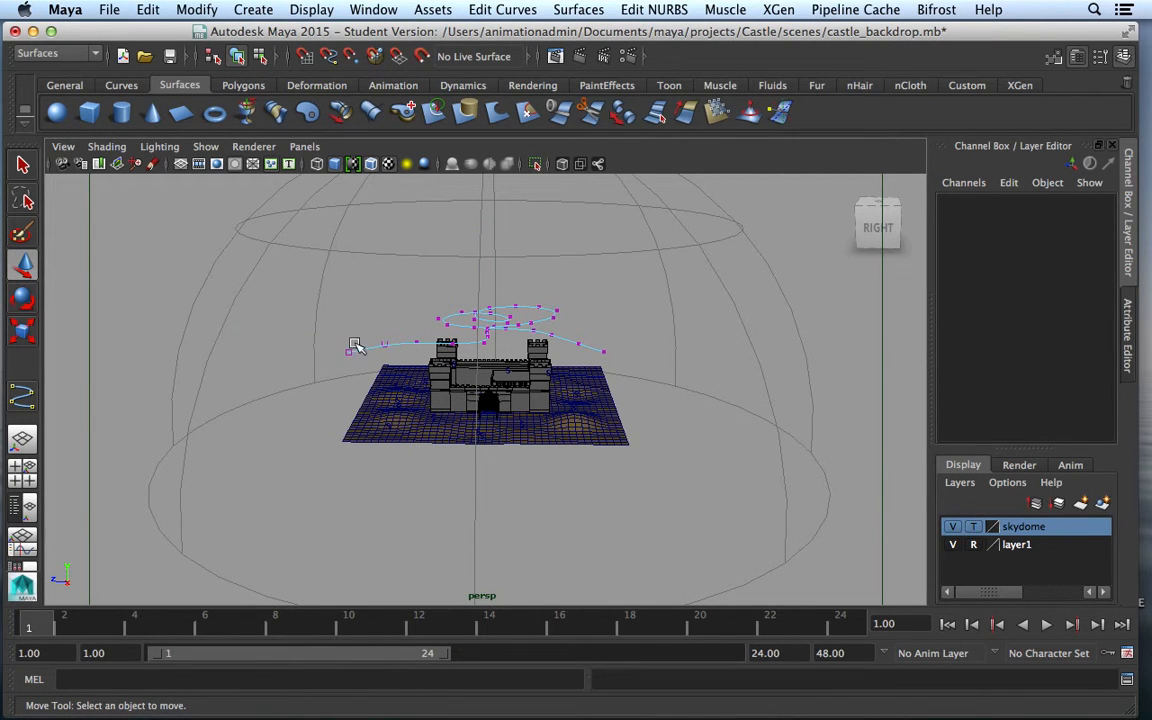
Lower curve1.cv[2:3] and slide them toward the castle, then reselect curve1
scroll(376, 364, "up", 2)
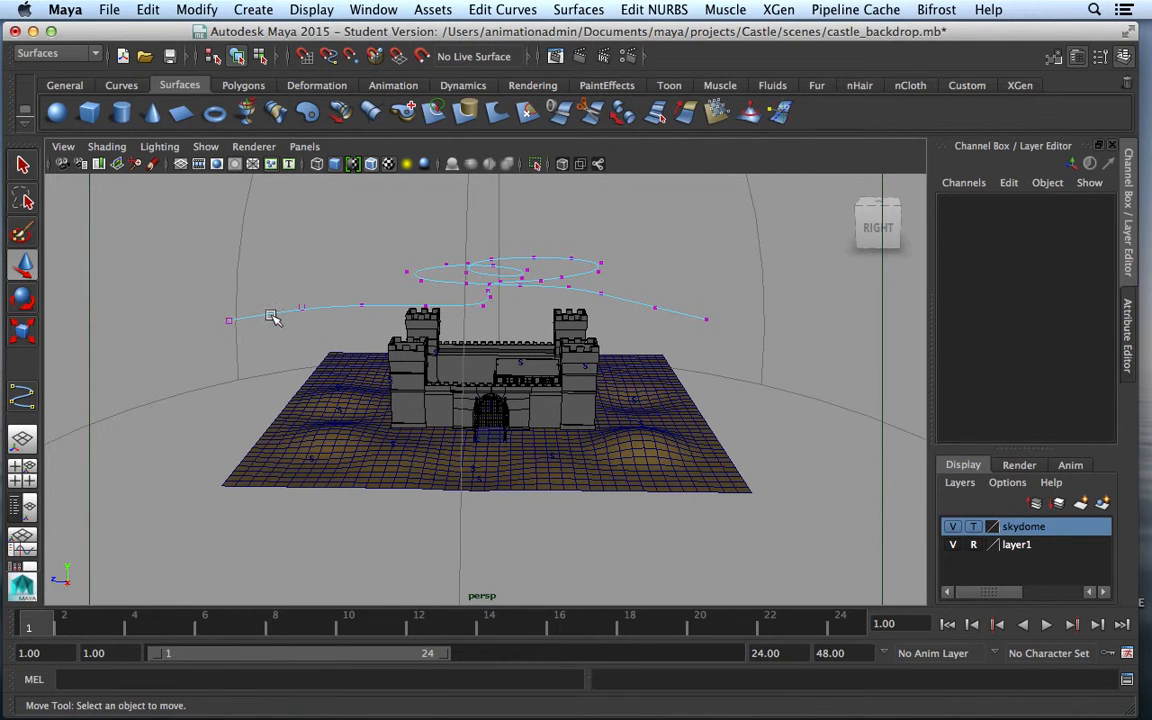
left_click_drag(352, 296, 438, 320)
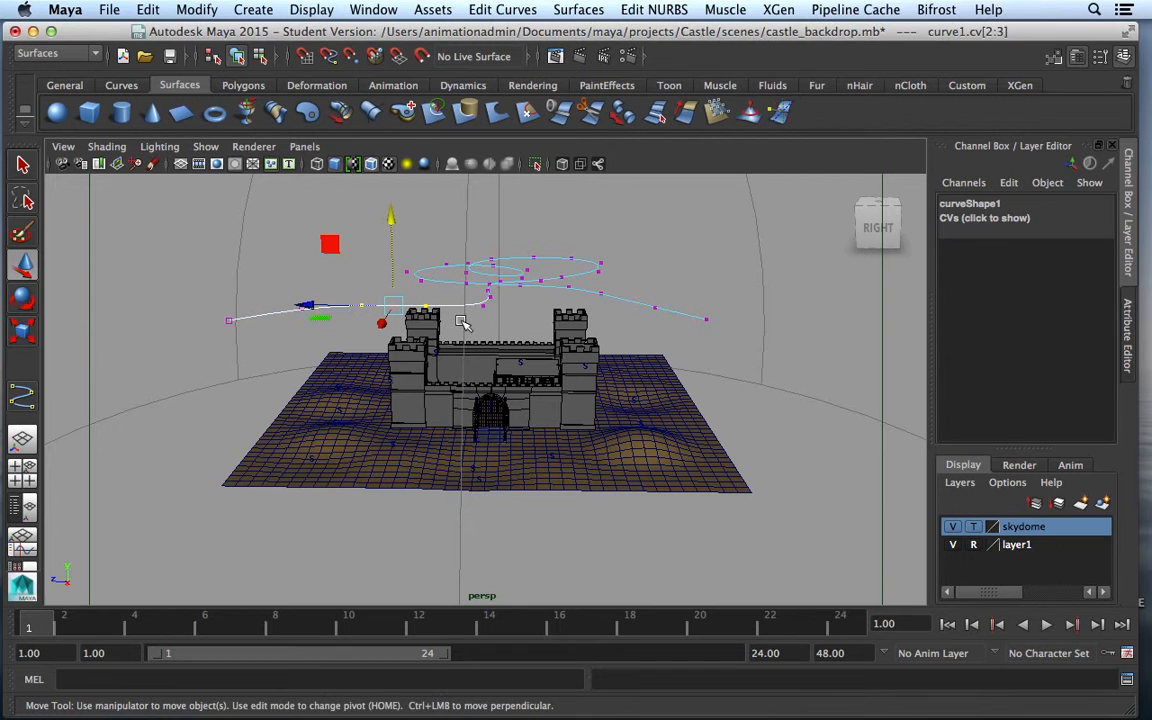
left_click_drag(396, 219, 400, 250)
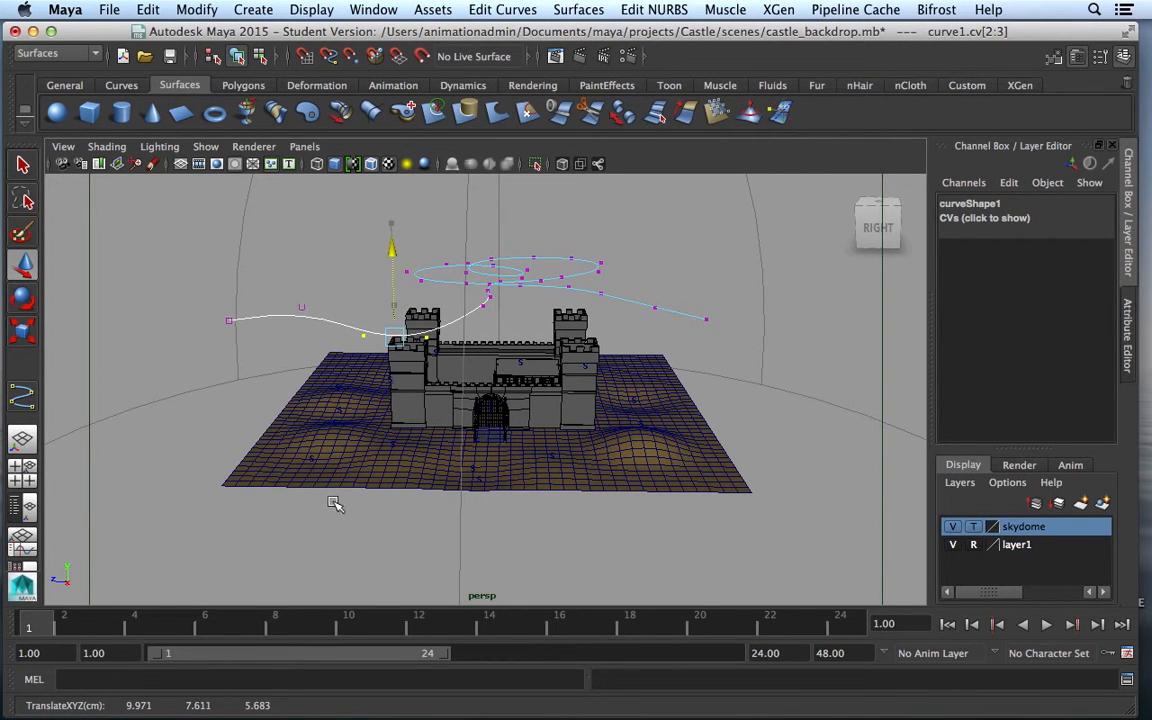
left_click_drag(360, 535, 432, 542, "alt")
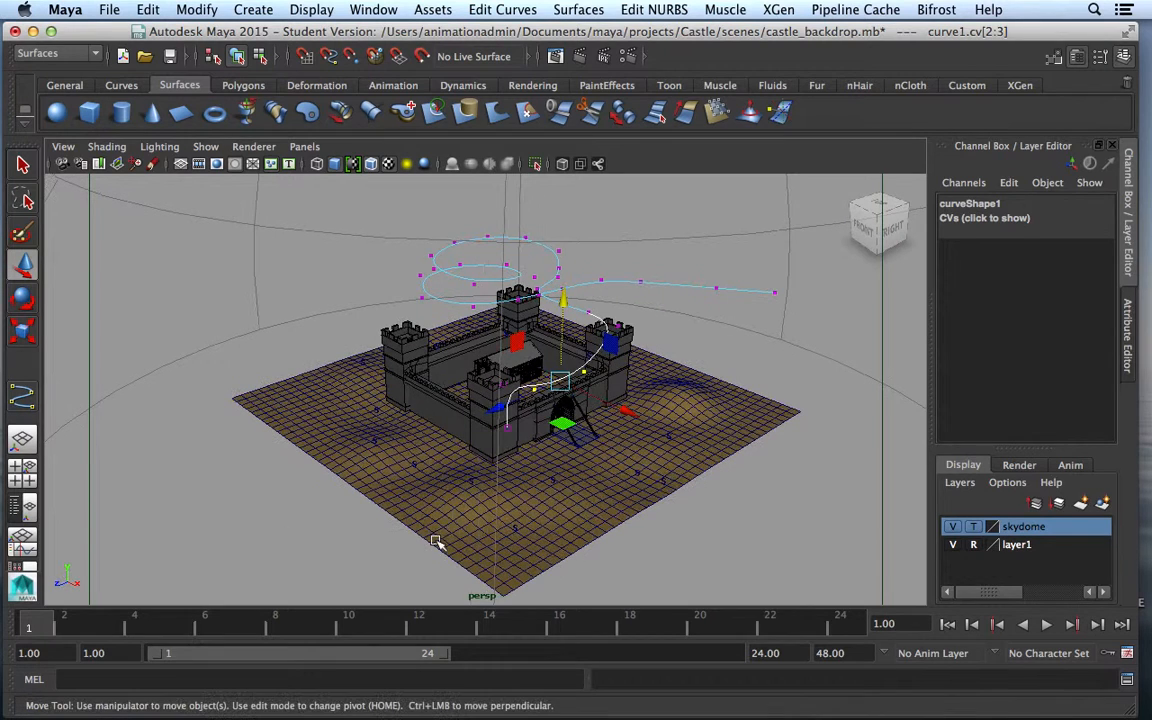
left_click_drag(640, 416, 606, 399)
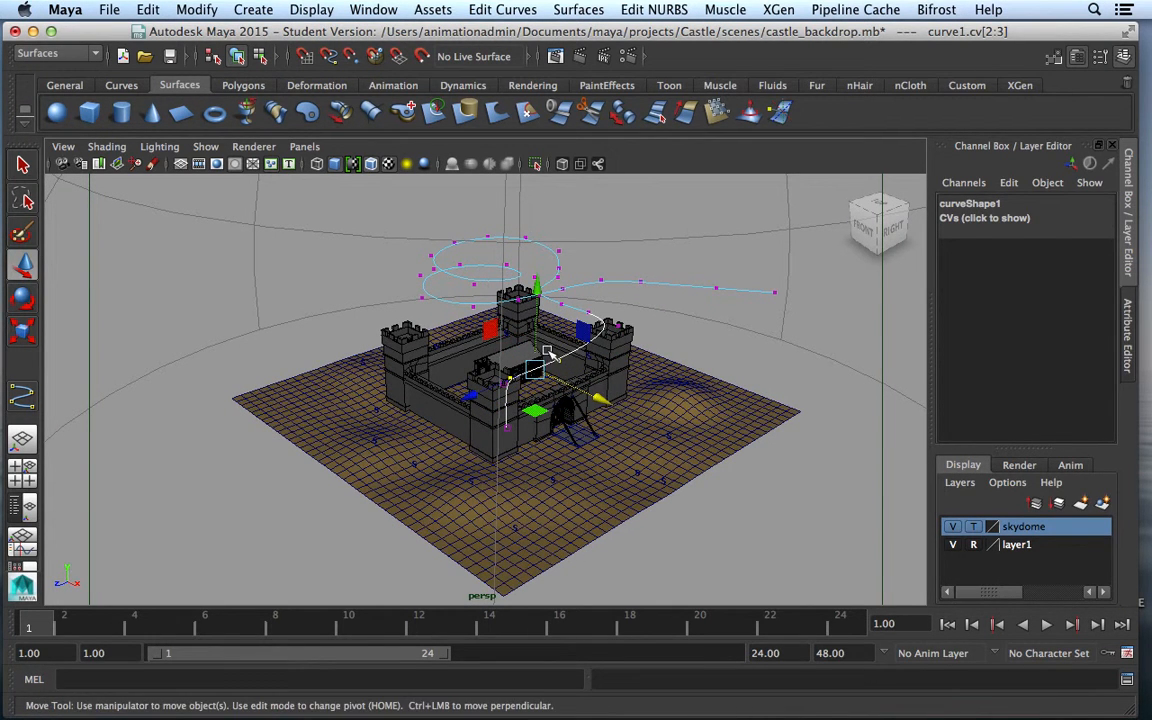
left_click(563, 370)
left_click(583, 386)
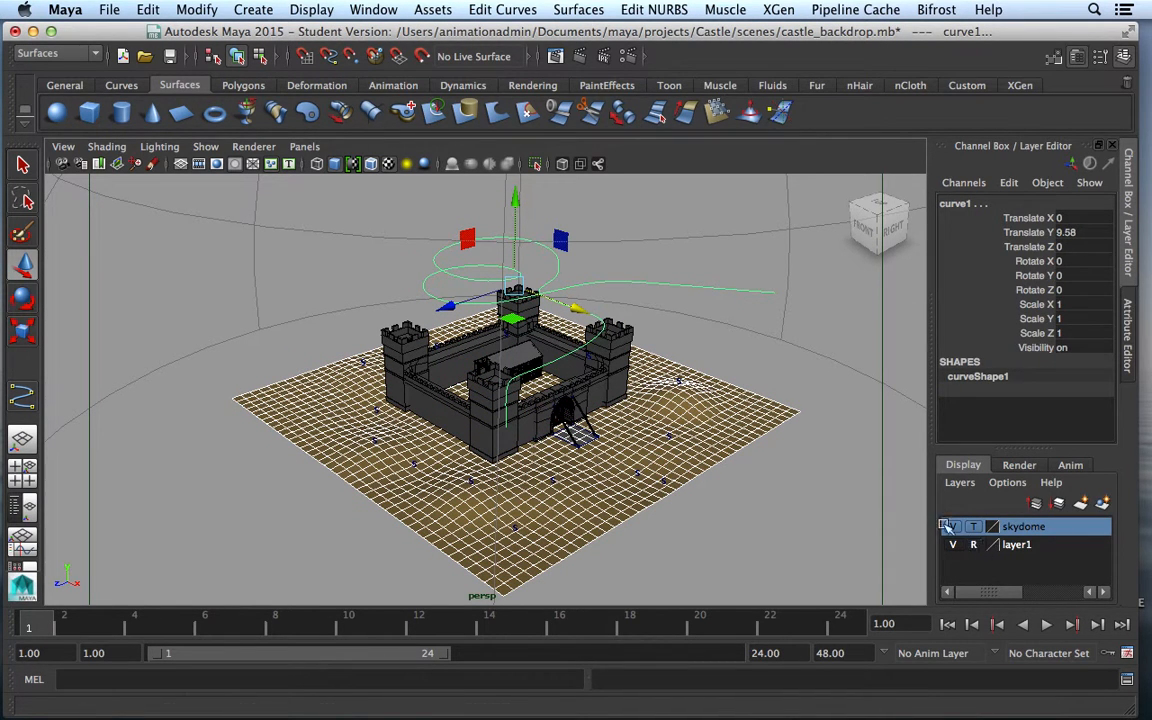
Put pPlane1 into layer1 with Add Selected Objects, then select curve1
left_click(598, 374)
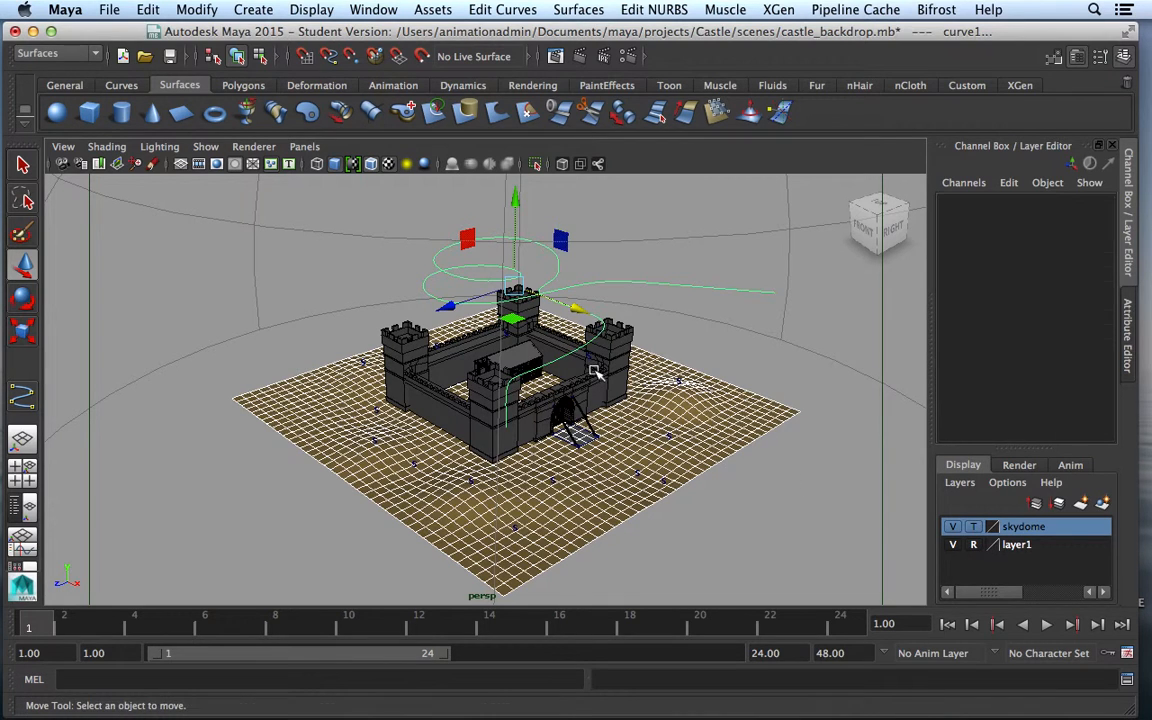
left_click(688, 457)
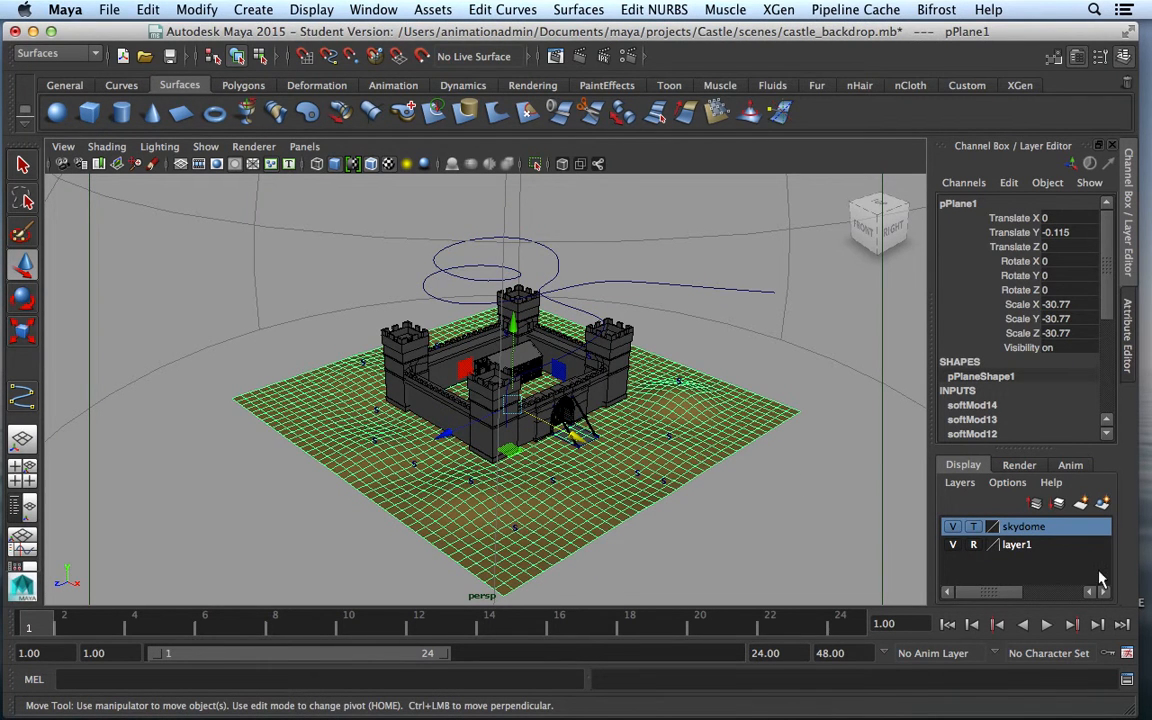
left_click(1030, 547)
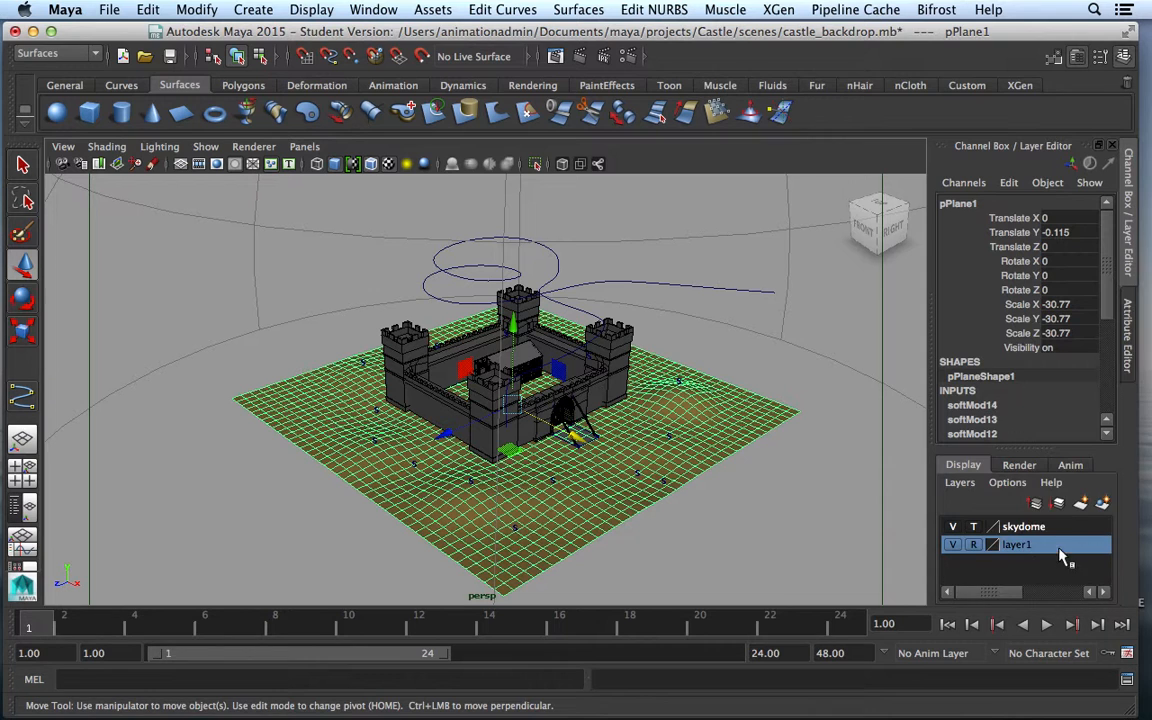
right_click(1062, 552)
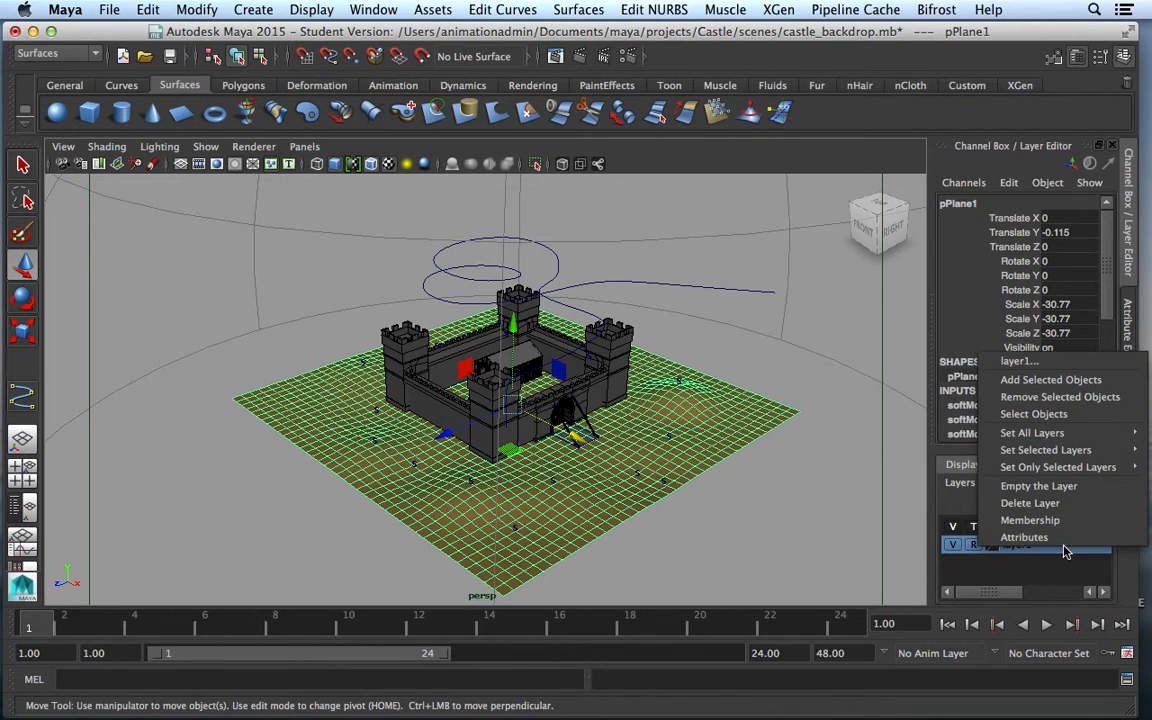
left_click(1051, 380)
left_click(748, 522)
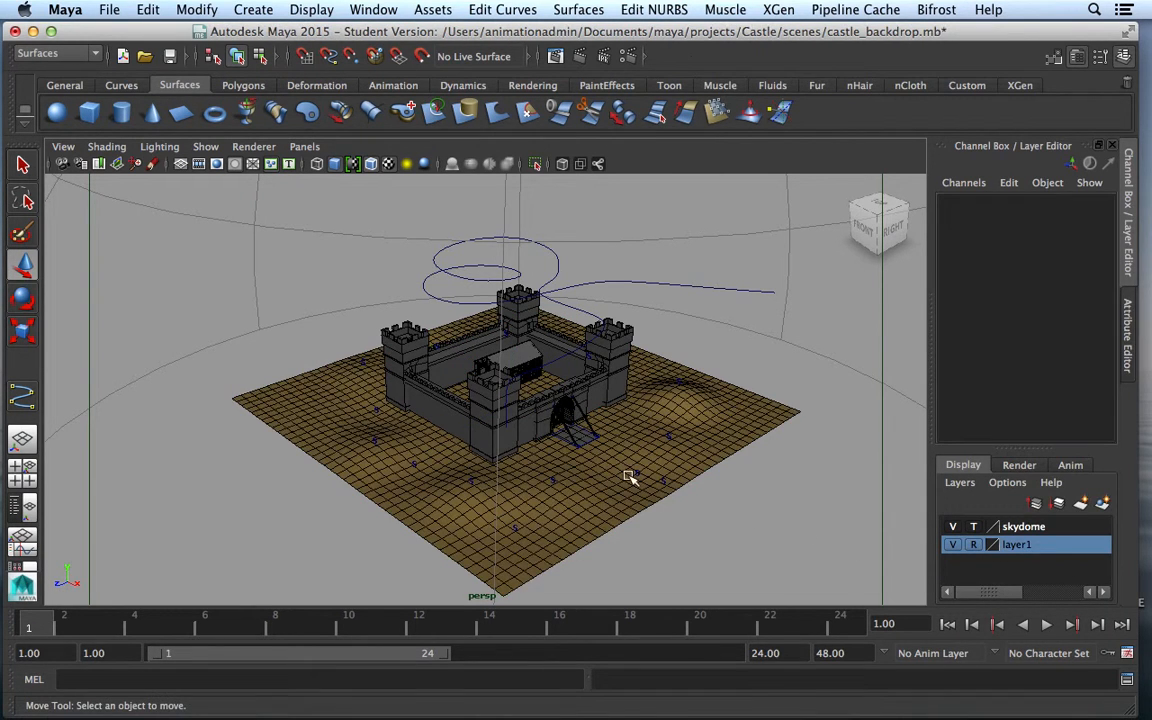
left_click(660, 486)
left_click(797, 458)
left_click(604, 285)
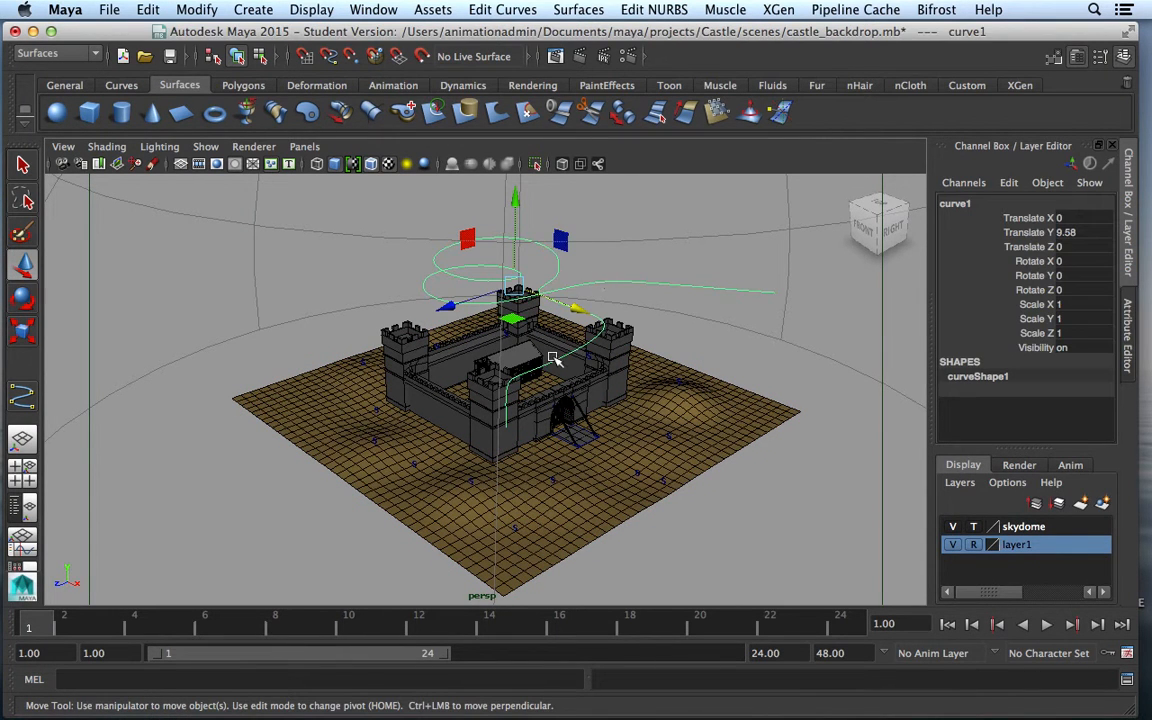
Show curve1's CVs, raise its end point, and shift three CVs near the path's start slightly left
right_click_drag(556, 363, 448, 314)
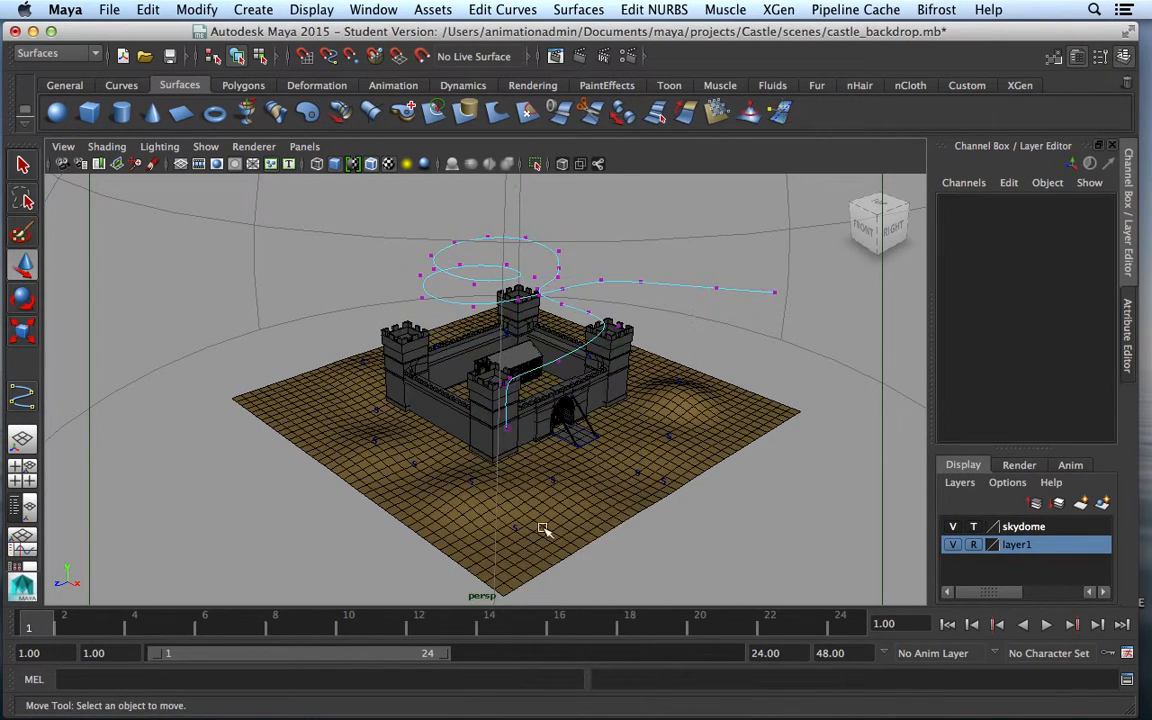
left_click_drag(563, 567, 748, 337, "alt")
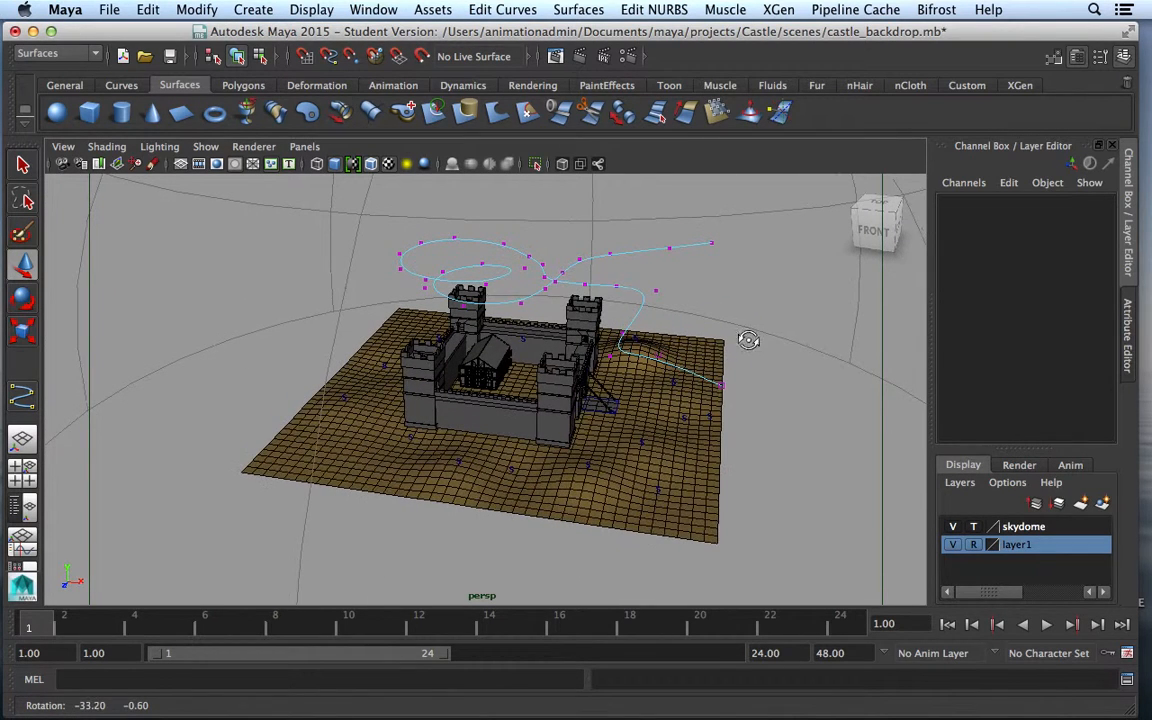
left_click_drag(735, 414, 706, 372)
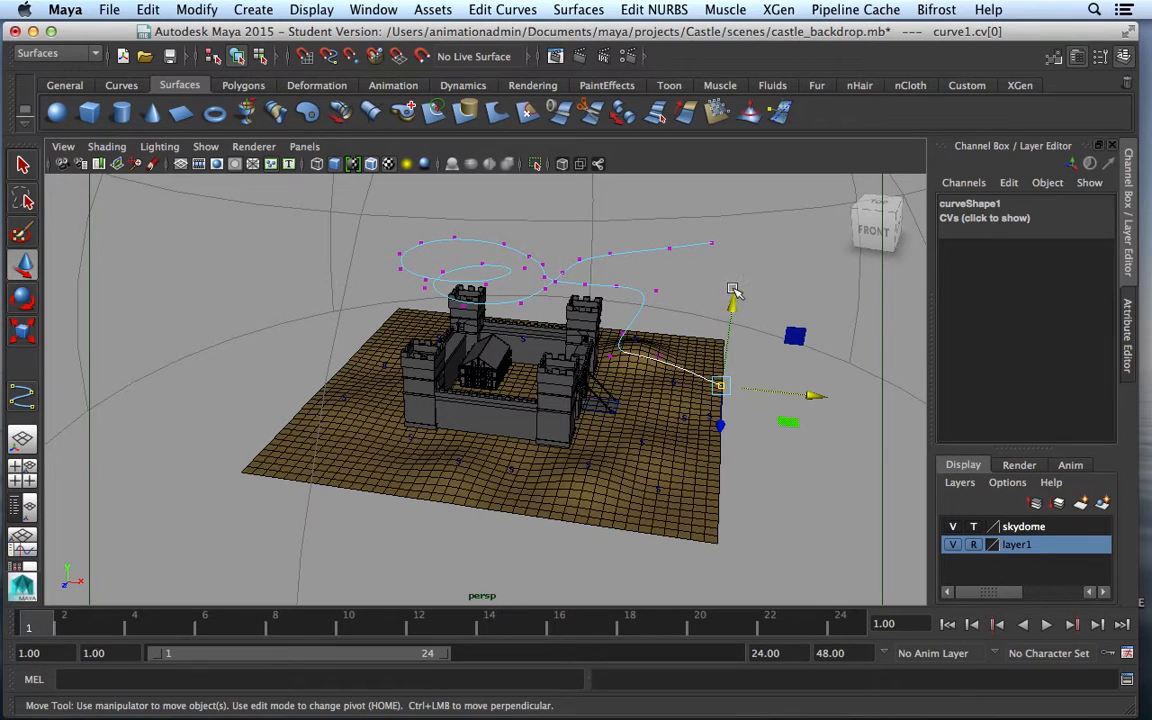
middle_click_drag(736, 274, 738, 249)
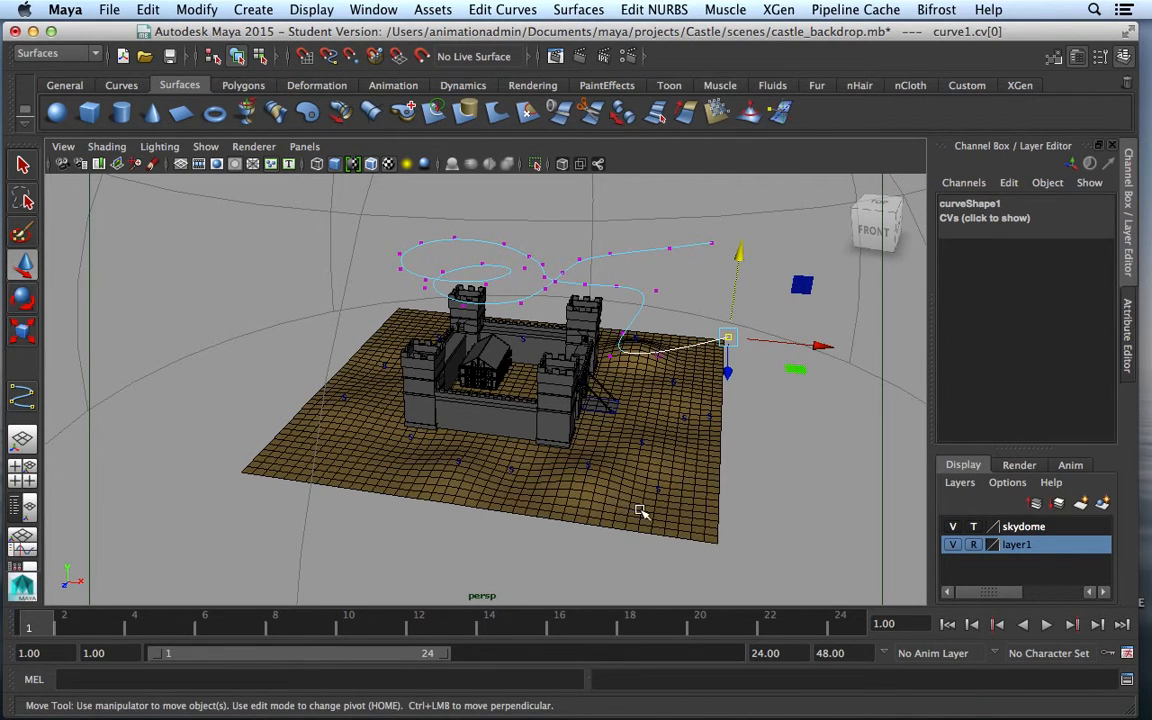
left_click(606, 336)
left_click_drag(600, 316, 619, 361)
left_click_drag(511, 505, 571, 338, "alt")
left_click(494, 358)
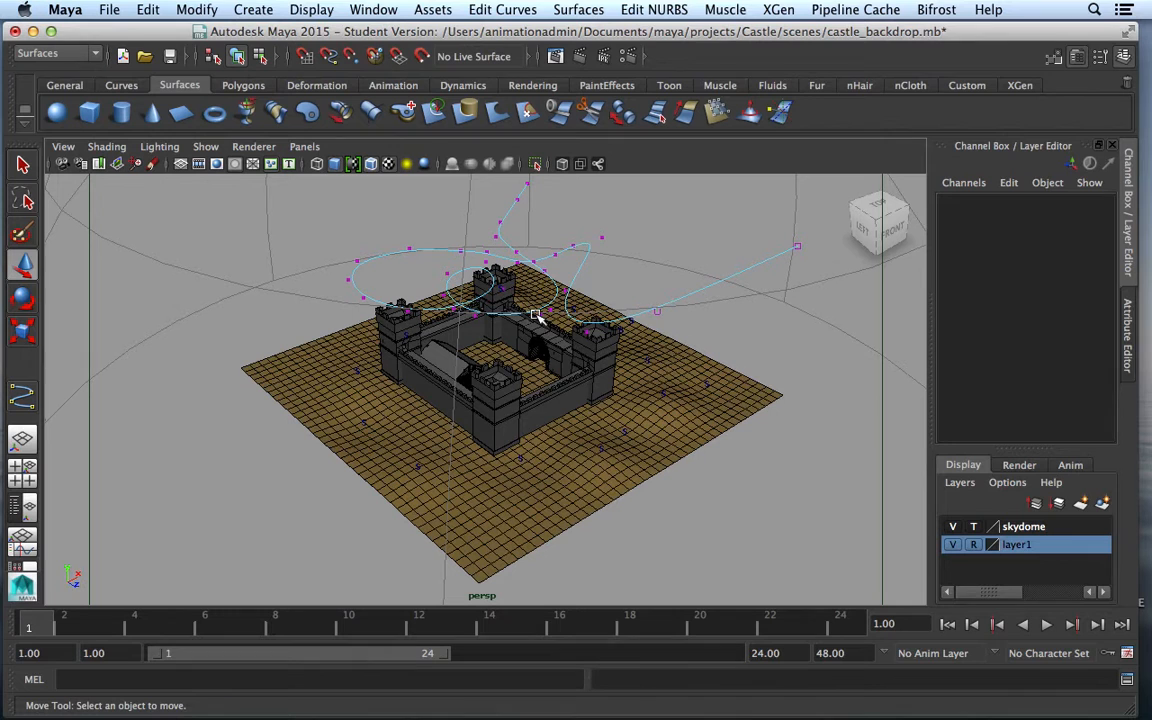
Raise one curve1 control point and pull others sideways to reshape the loop
left_click_drag(523, 280, 558, 330)
left_click_drag(549, 232, 553, 178)
left_click_drag(562, 466, 512, 527, "alt")
left_click_drag(697, 399, 667, 395, "alt")
left_click(725, 353)
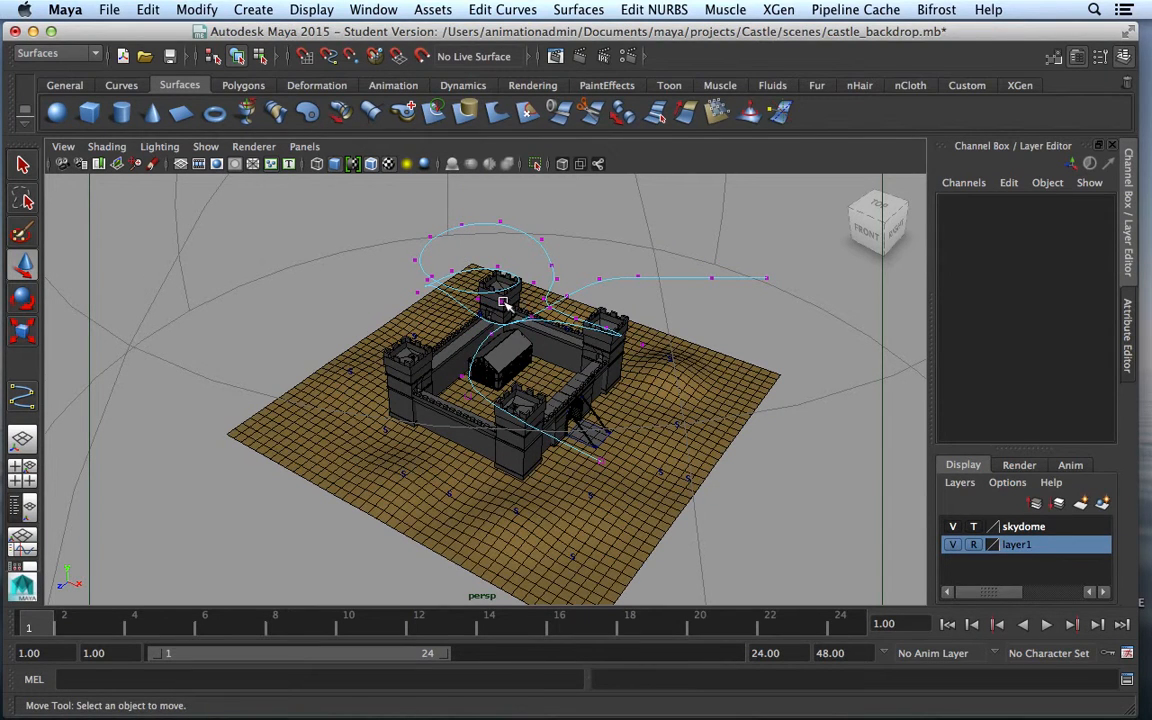
left_click(502, 302)
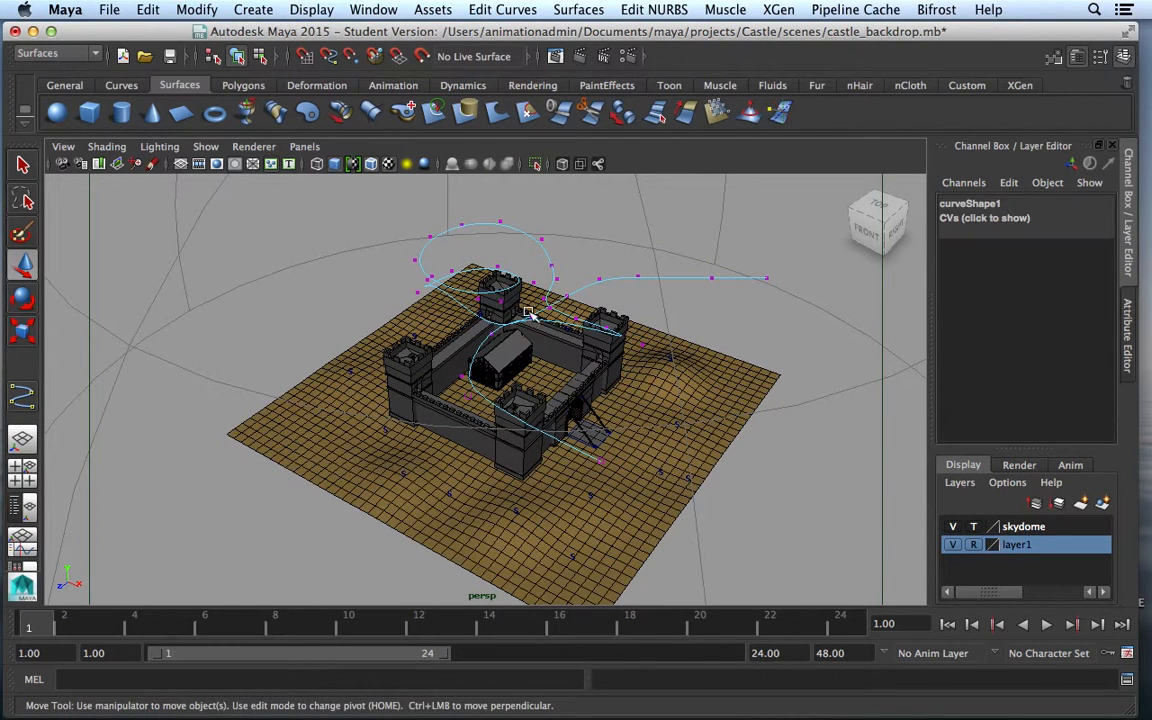
left_click(416, 292)
left_click_drag(366, 322, 413, 325)
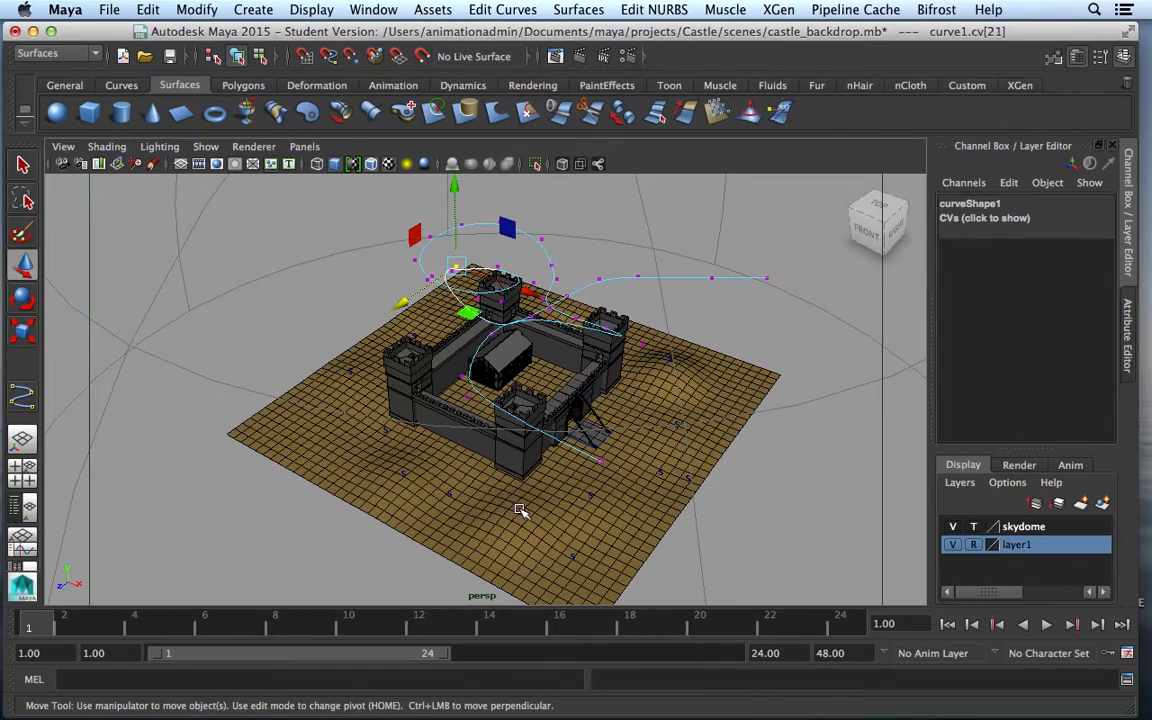
left_click(490, 476)
Return curve1 to Object Mode and lower it to Translate Y 5.921
left_click_drag(446, 428, 540, 420, "alt")
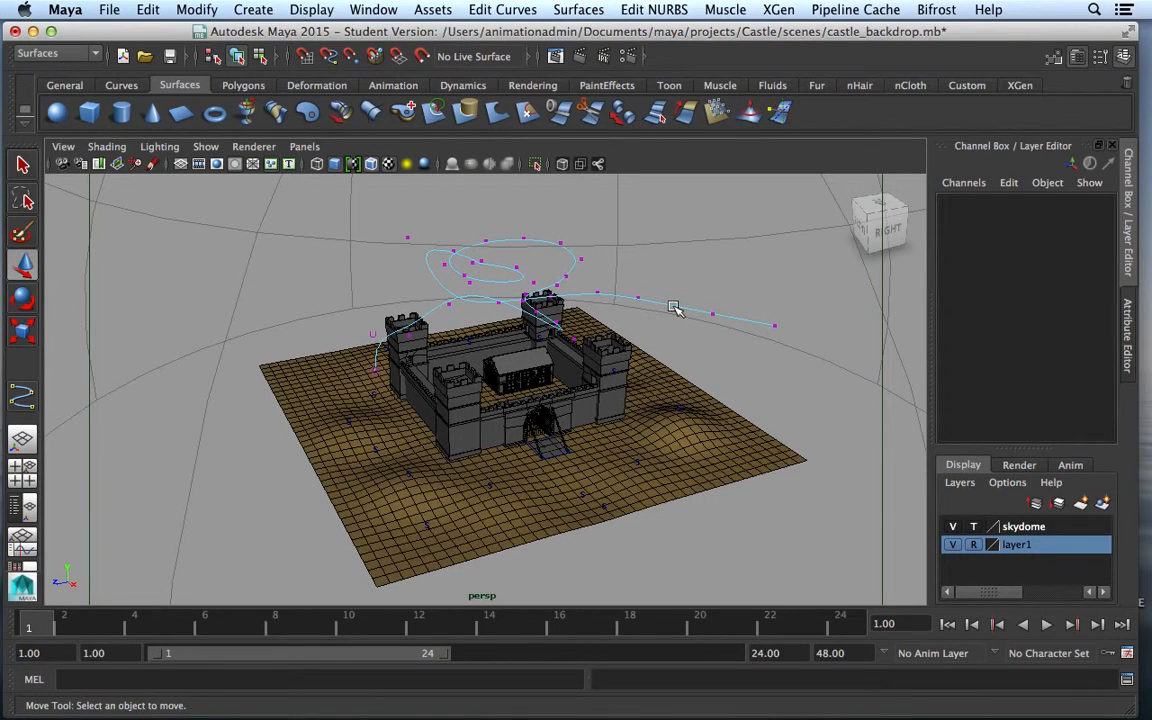
left_click_drag(681, 289, 683, 312)
right_click_drag(670, 306, 700, 290)
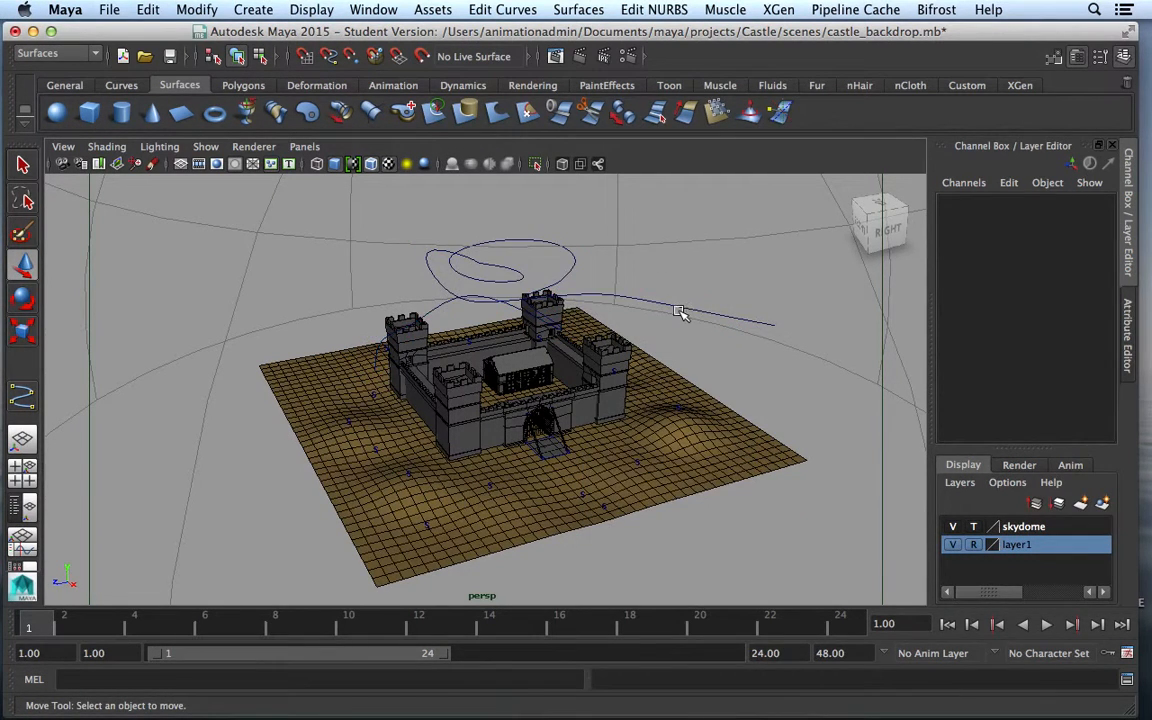
left_click(679, 313)
left_click_drag(507, 203, 508, 253)
left_click_drag(478, 514, 487, 397, "alt")
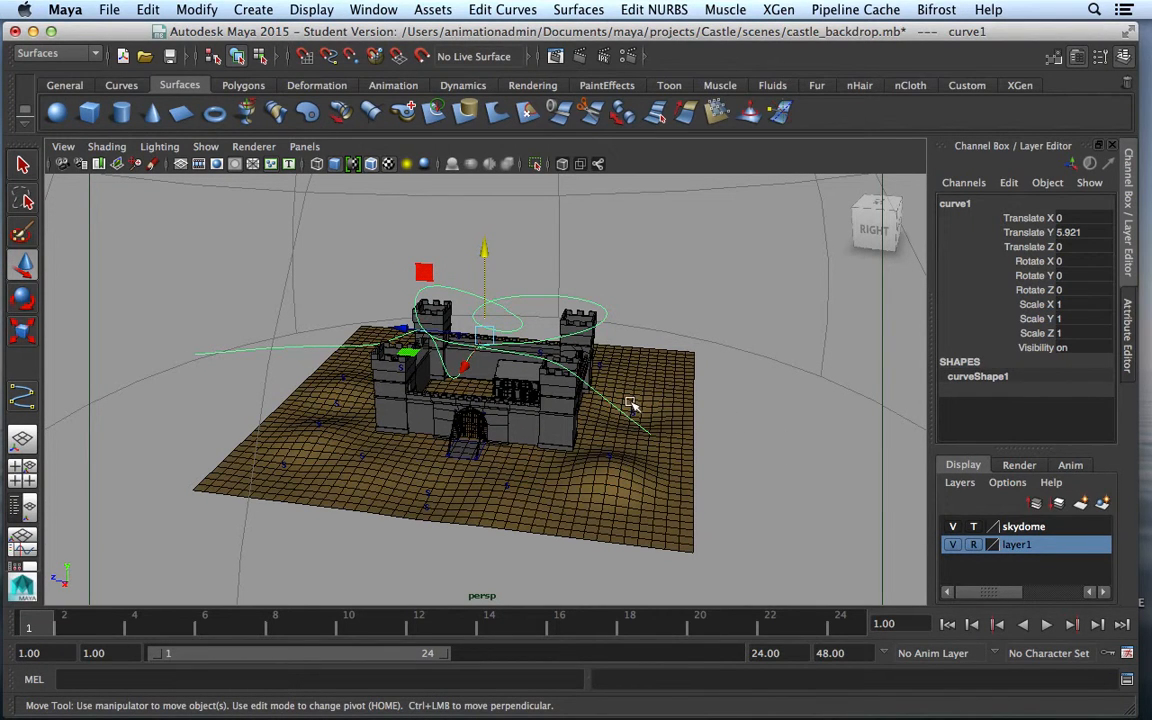
Create a Camera and Aim, producing camera1 and camera1_aim
left_click(250, 10)
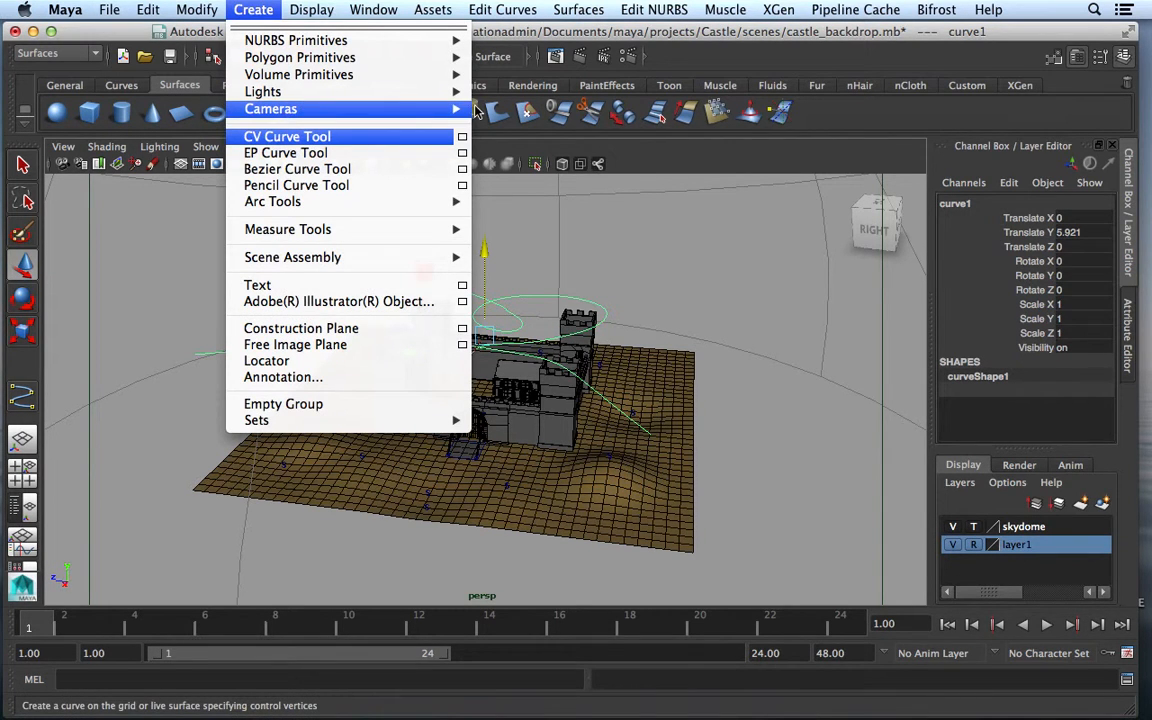
mouse_move(474, 109)
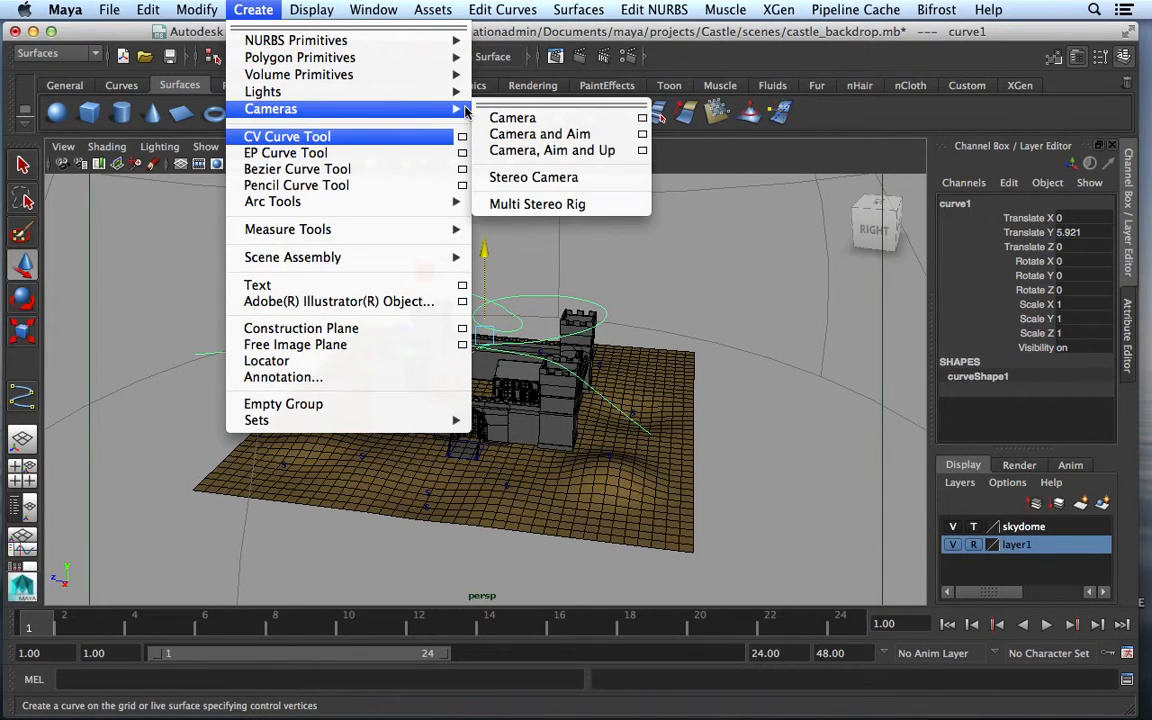
left_click(540, 134)
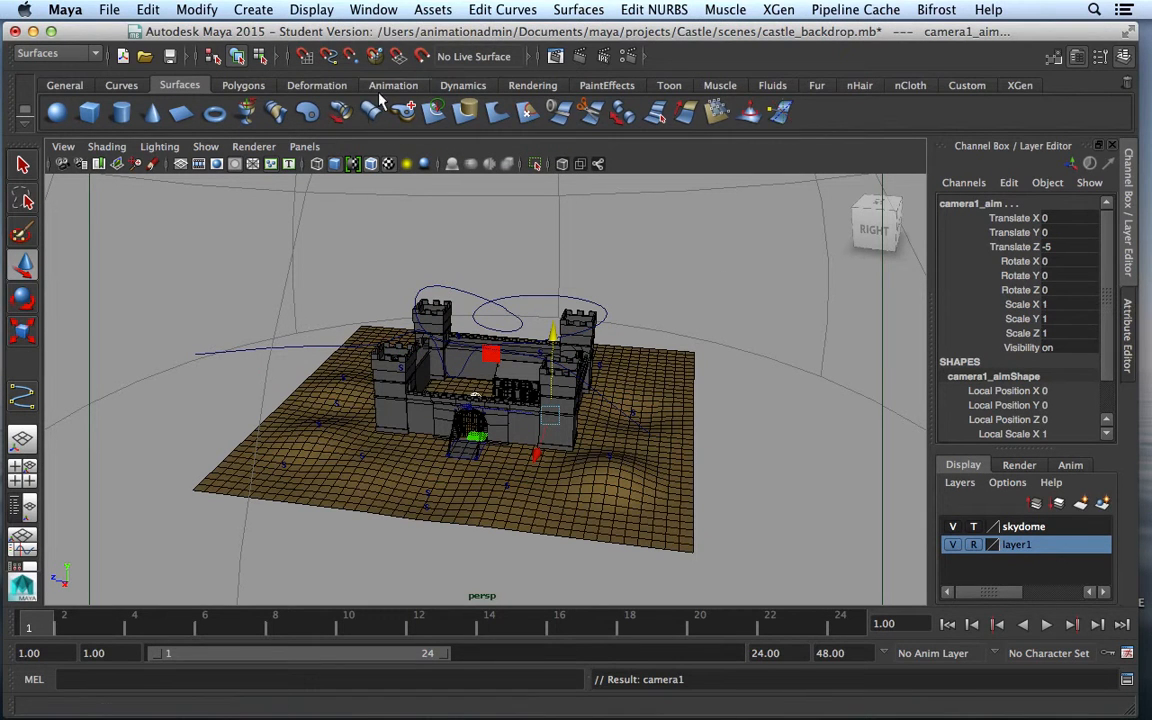
In the Outliner, expand camera1_group and drag camera1 out to the top level
left_click(373, 9)
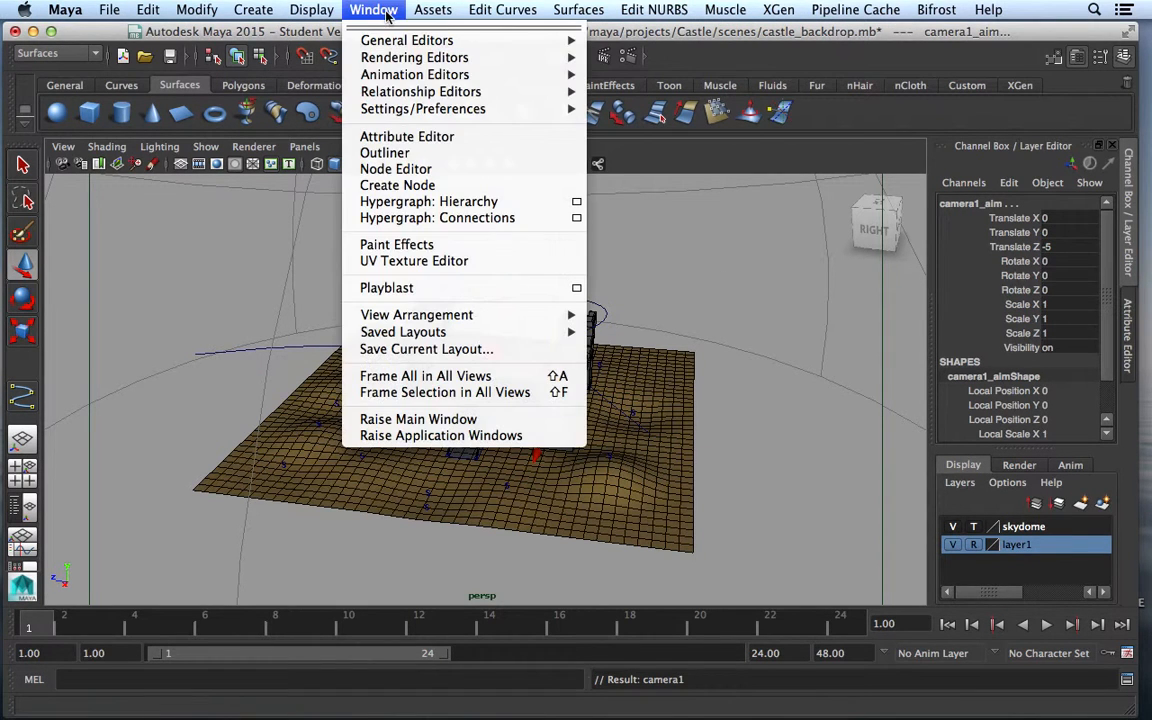
left_click(404, 153)
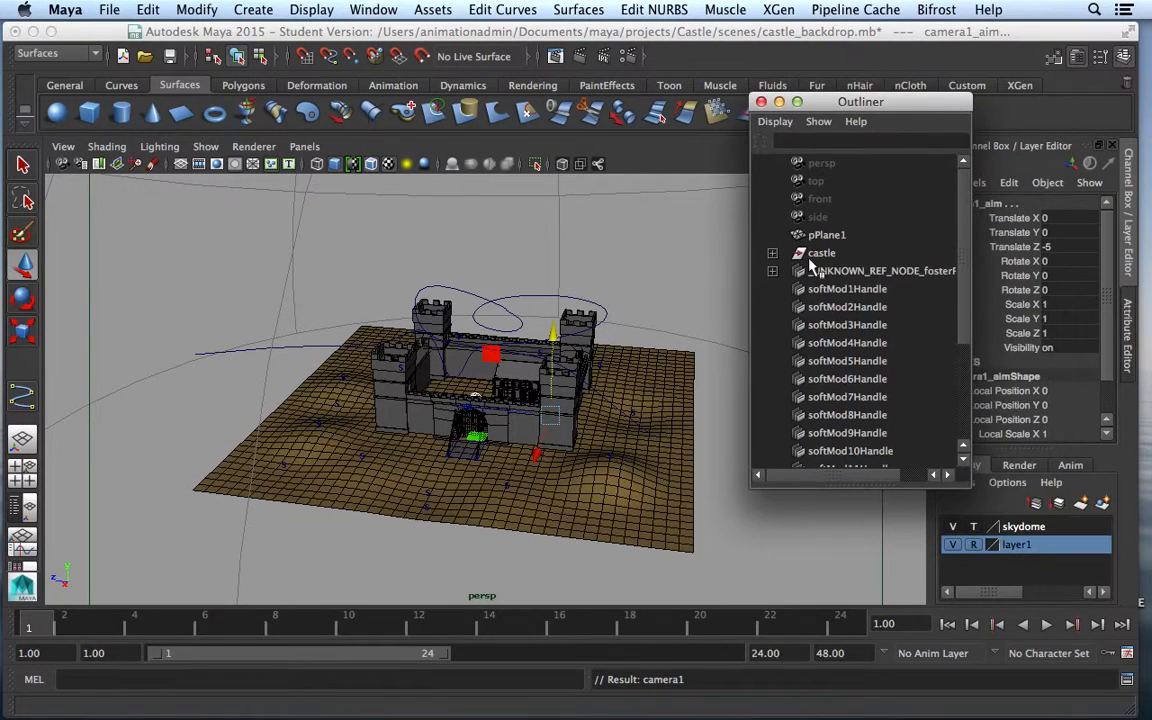
left_click_drag(938, 273, 966, 329)
left_click(950, 378)
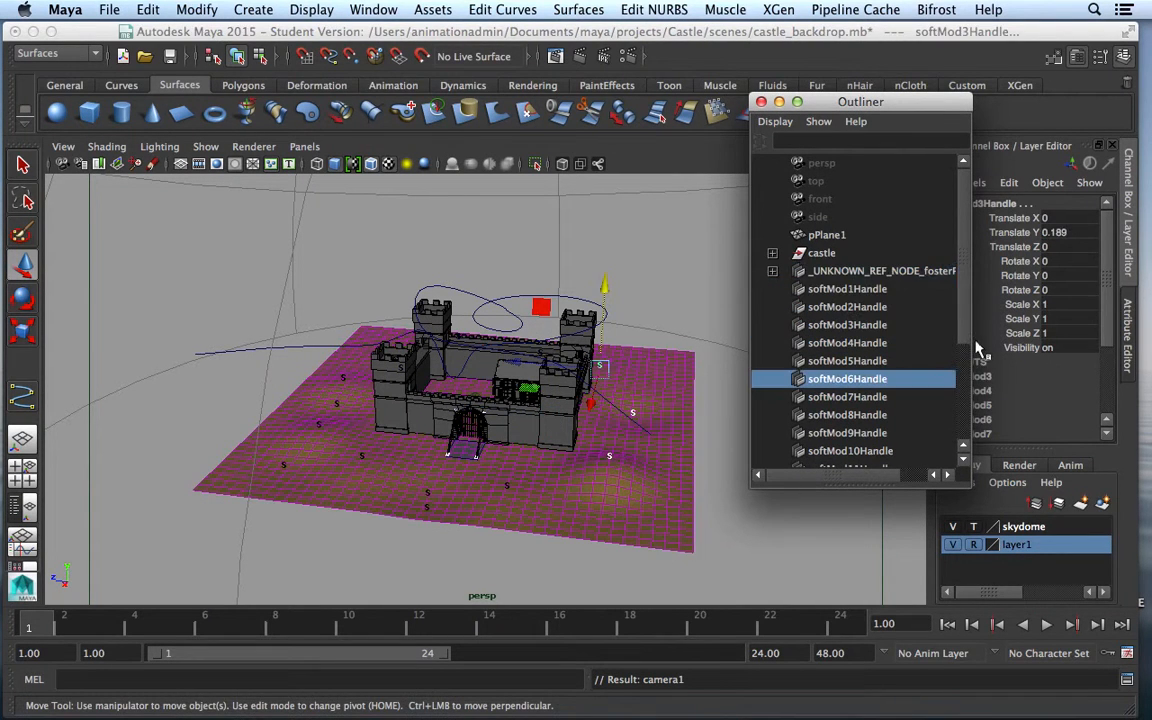
scroll(965, 334, "down", 3)
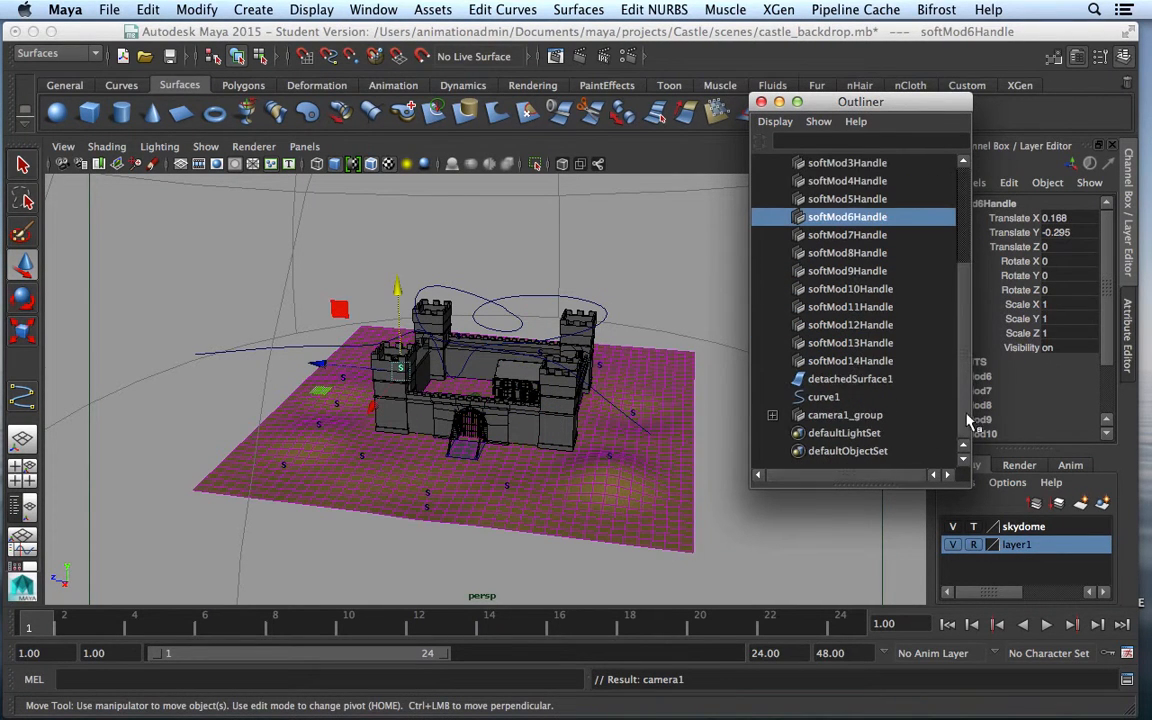
left_click(845, 414)
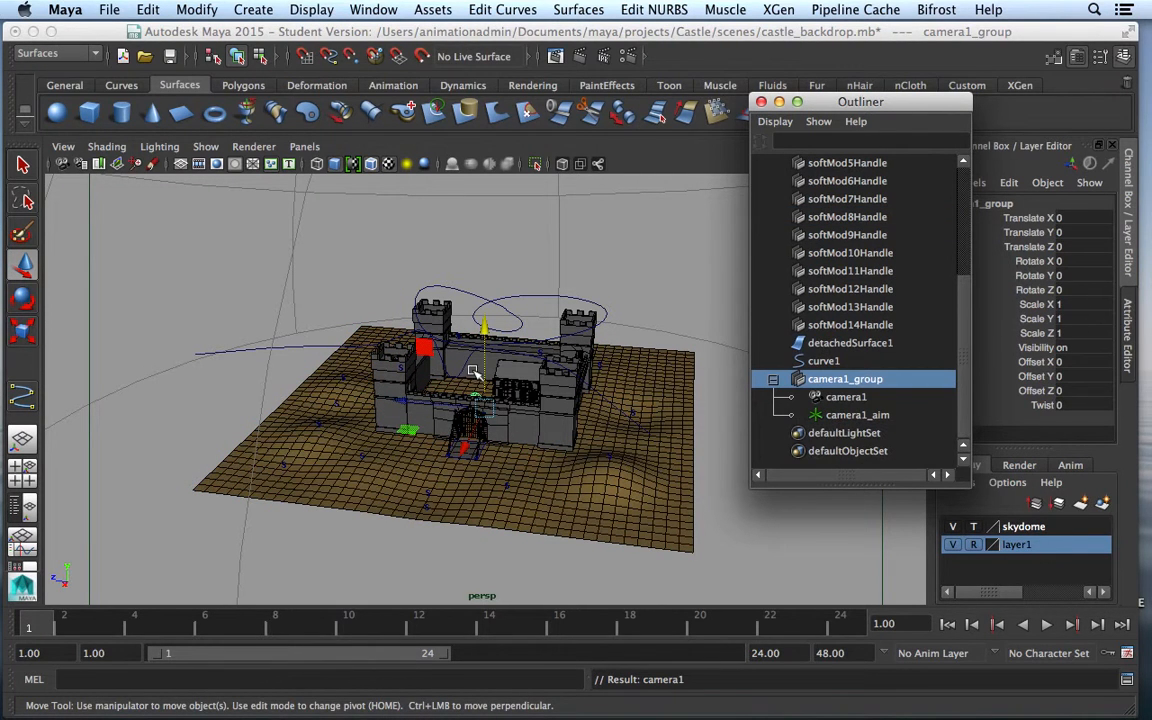
left_click(846, 398)
left_click_drag(849, 402, 857, 460)
middle_click_drag(856, 459, 963, 402)
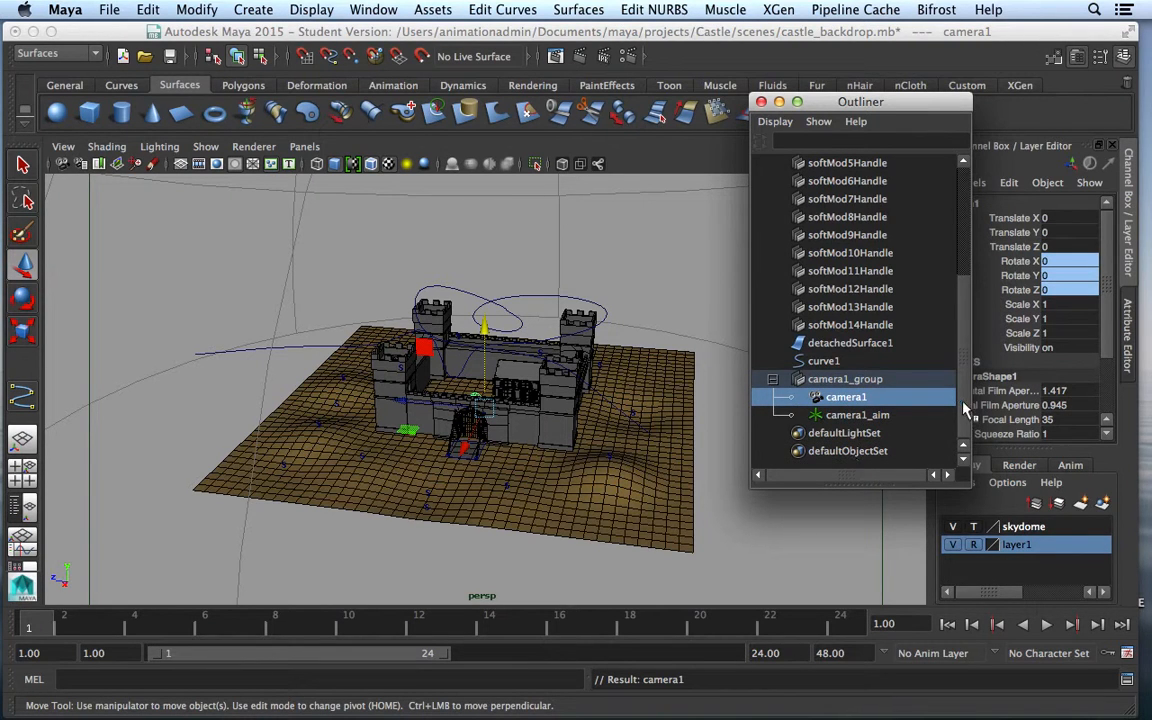
middle_click_drag(850, 397, 861, 464)
mouse_move(849, 402)
middle_mouse_down()
mouse_move(830, 400)
mouse_move(840, 392)
mouse_move(830, 388)
middle_mouse_up()
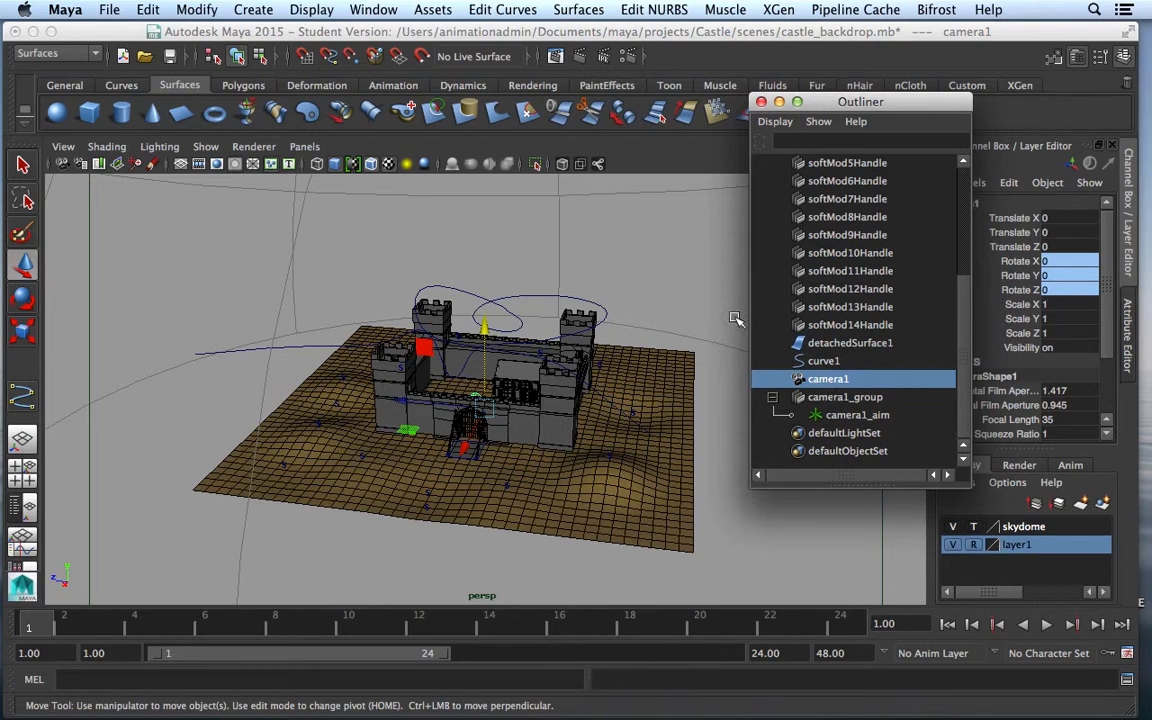
Group camera1, rename the group viewcam, then select viewcam together with curve1
left_click(148, 10)
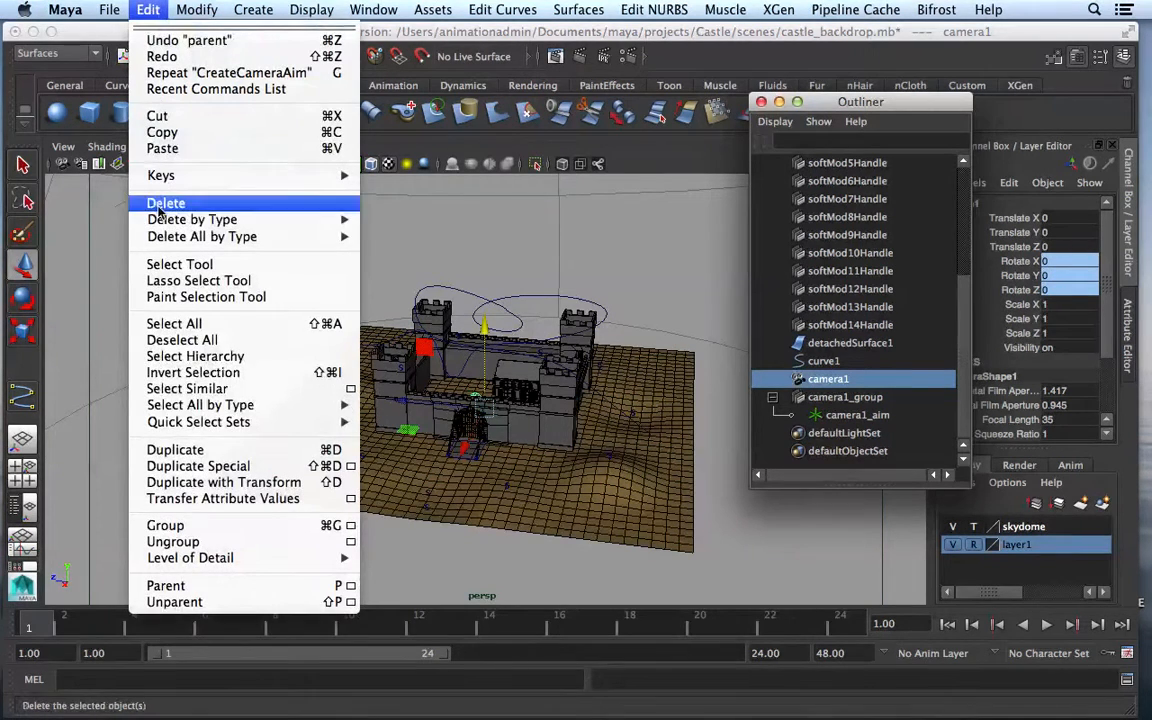
left_click(193, 531)
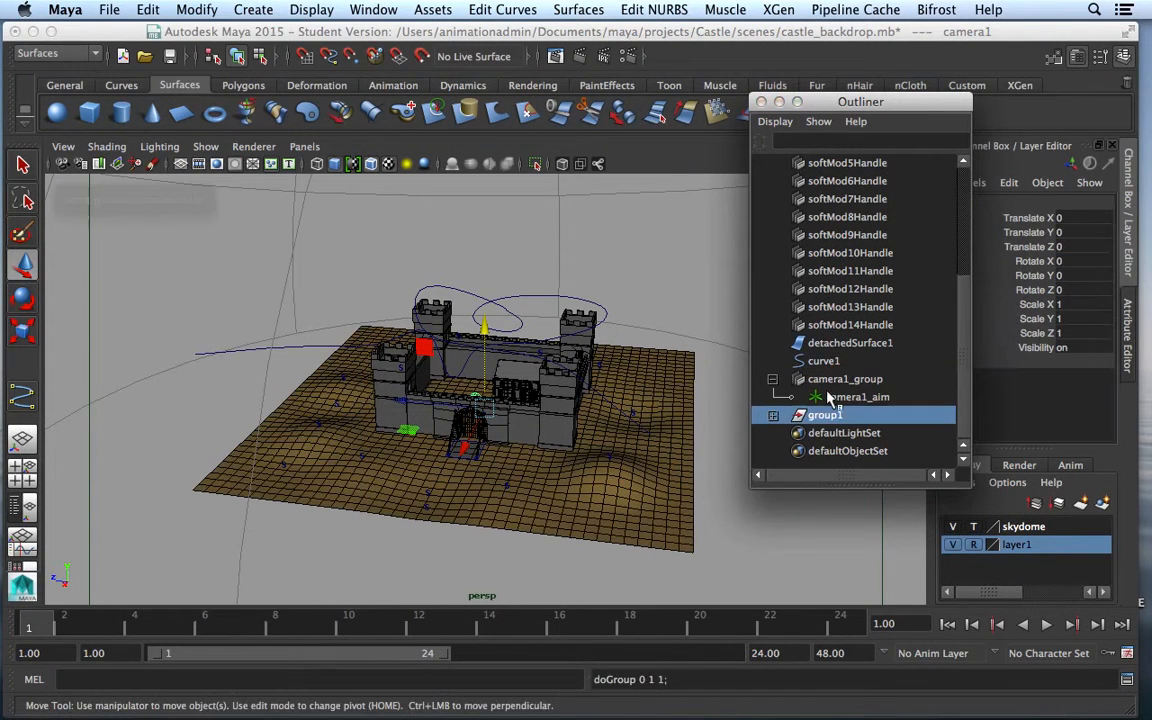
double_click(826, 415)
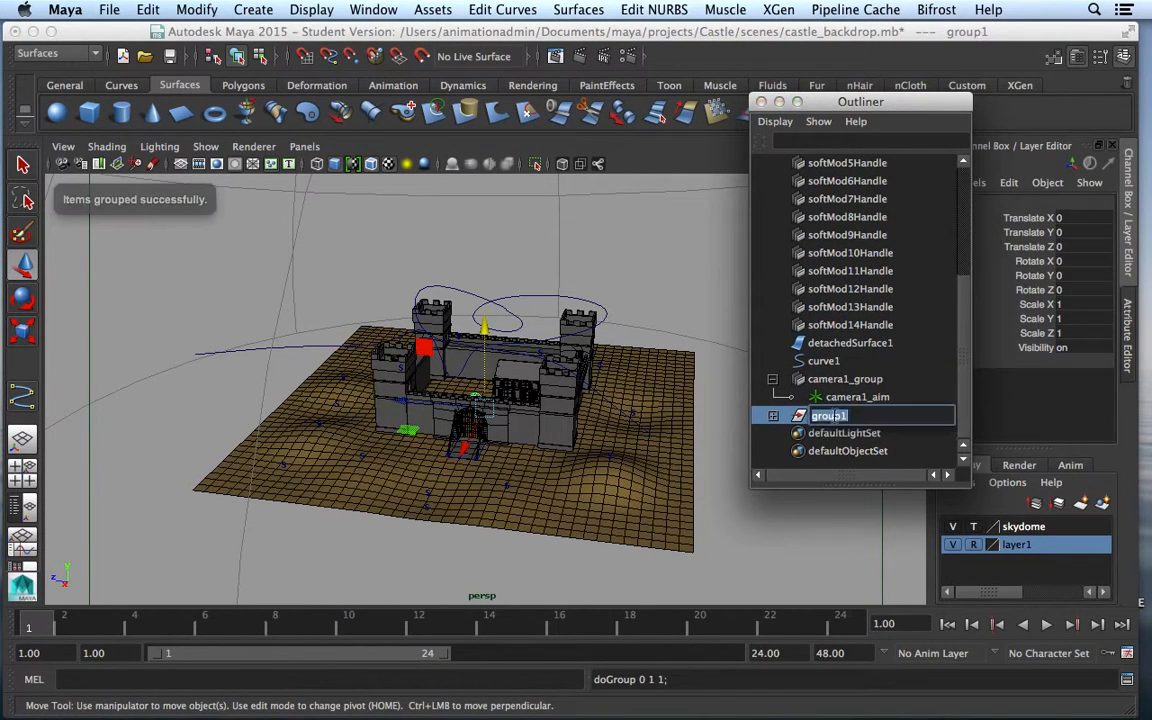
type("viewCam")
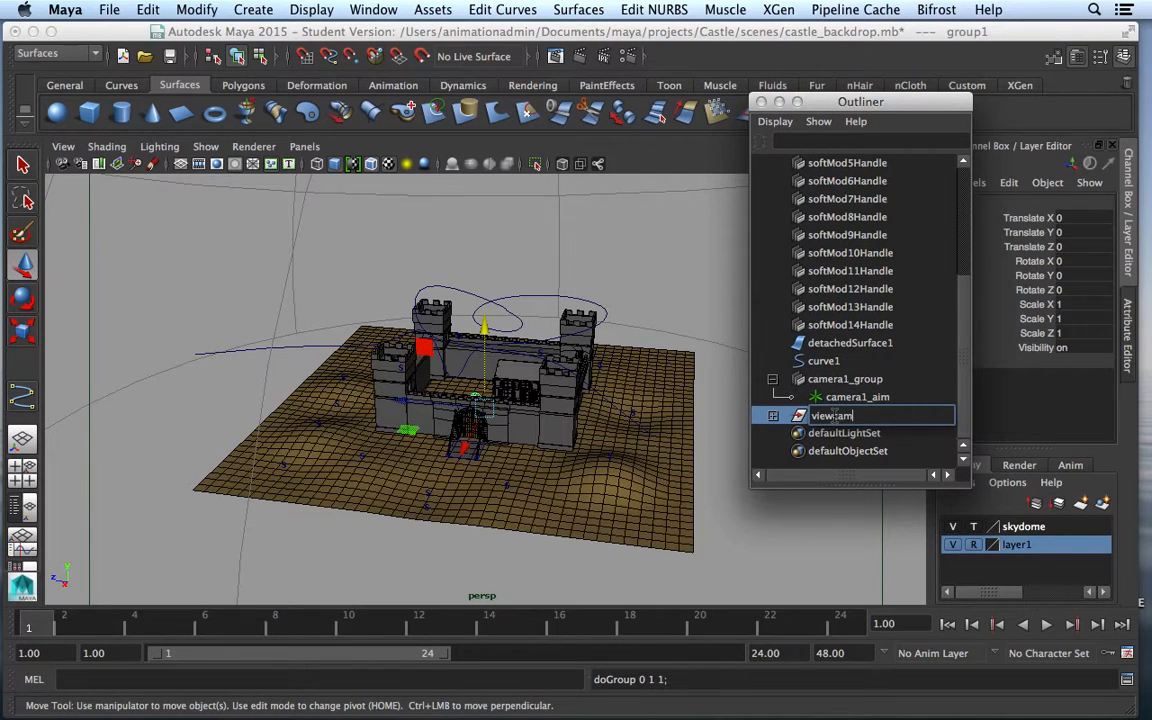
key("Return")
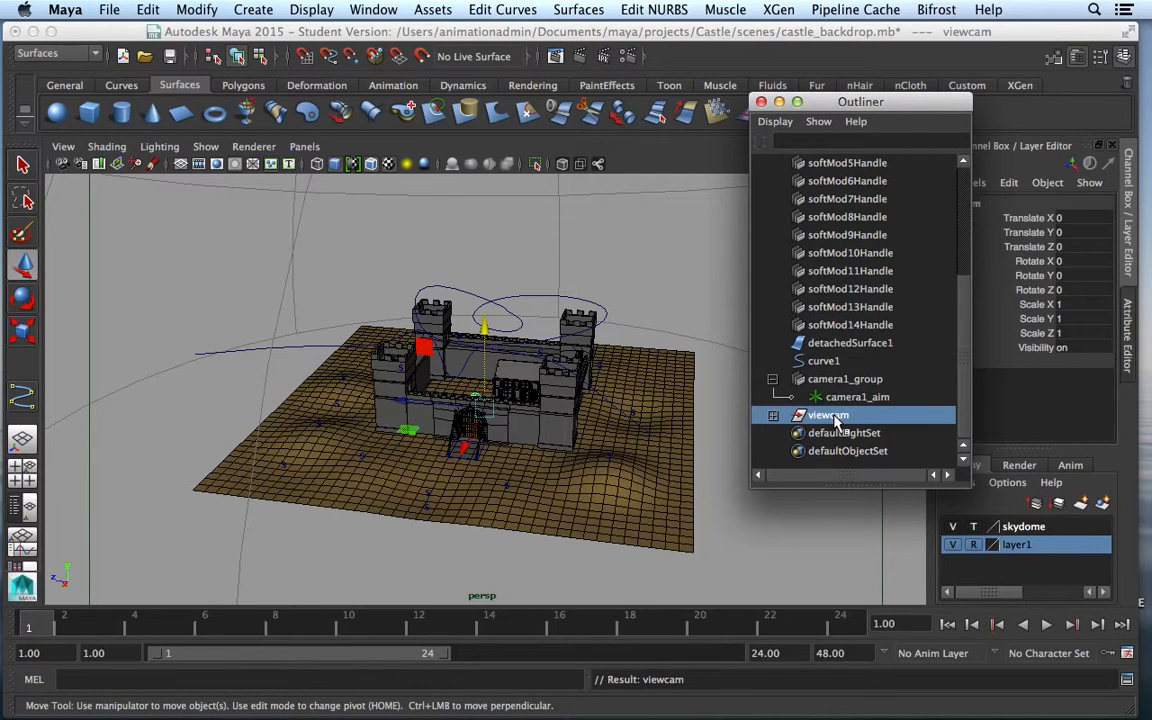
left_click(848, 397)
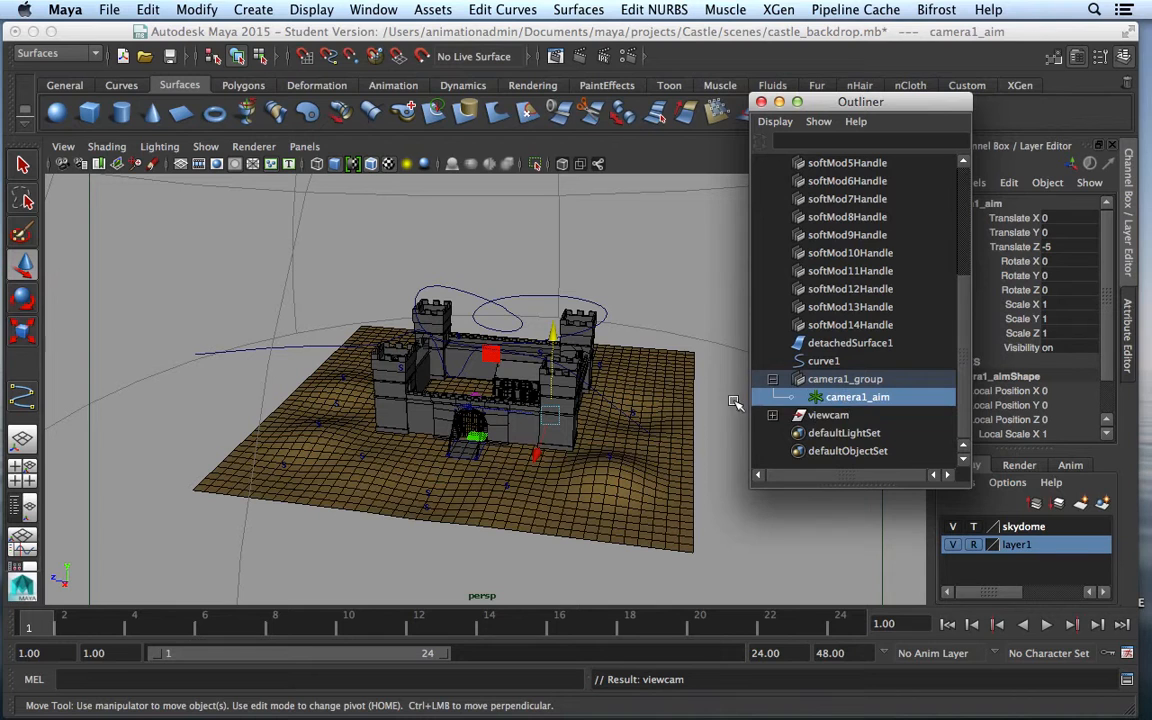
left_click(828, 415)
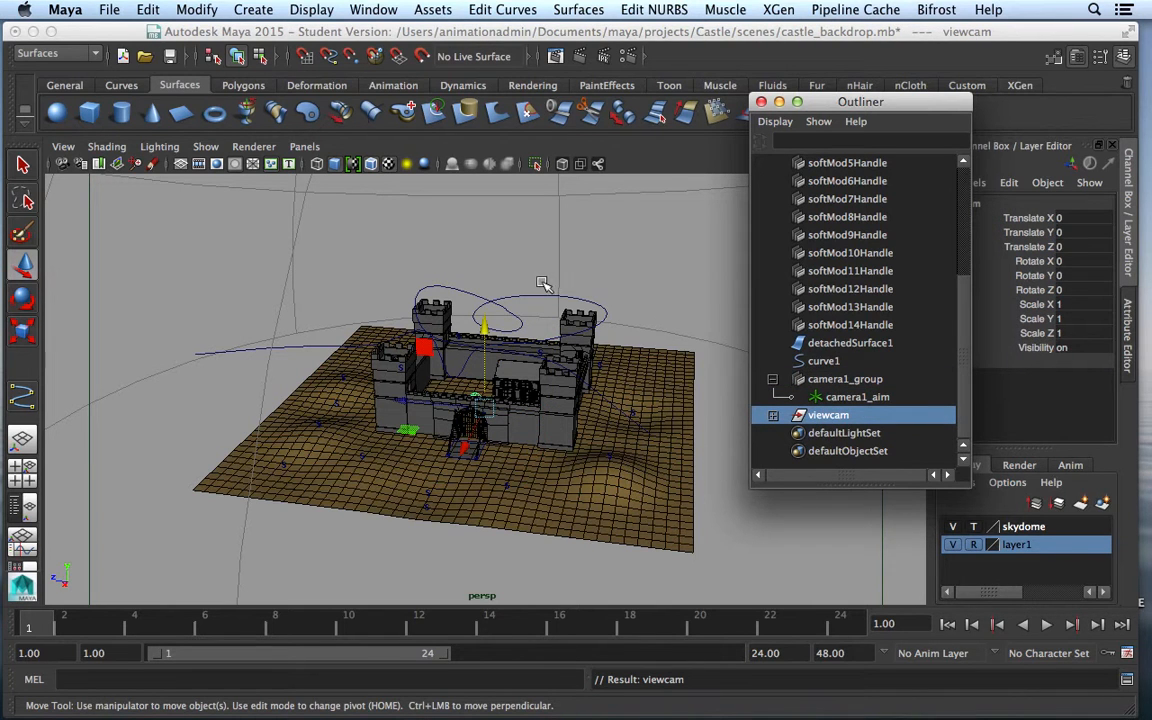
left_click(551, 313, "shift")
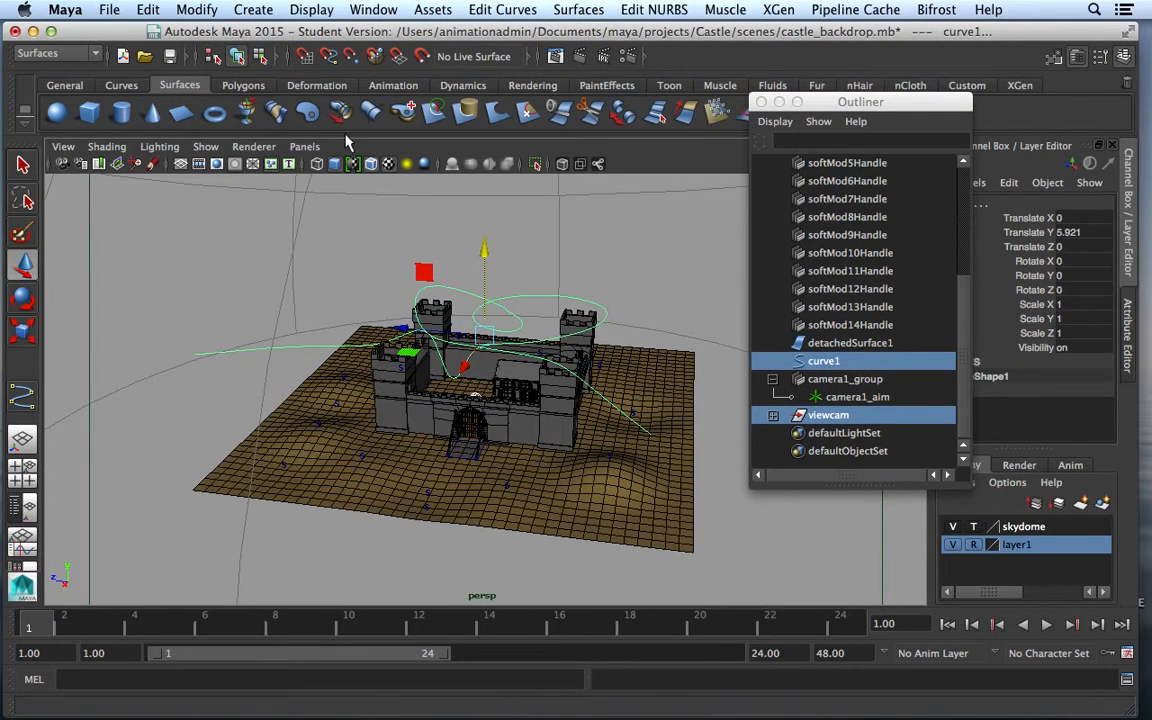
Switch to the Animation menu set and bring up Attach to Motion Path Options
left_click(95, 56)
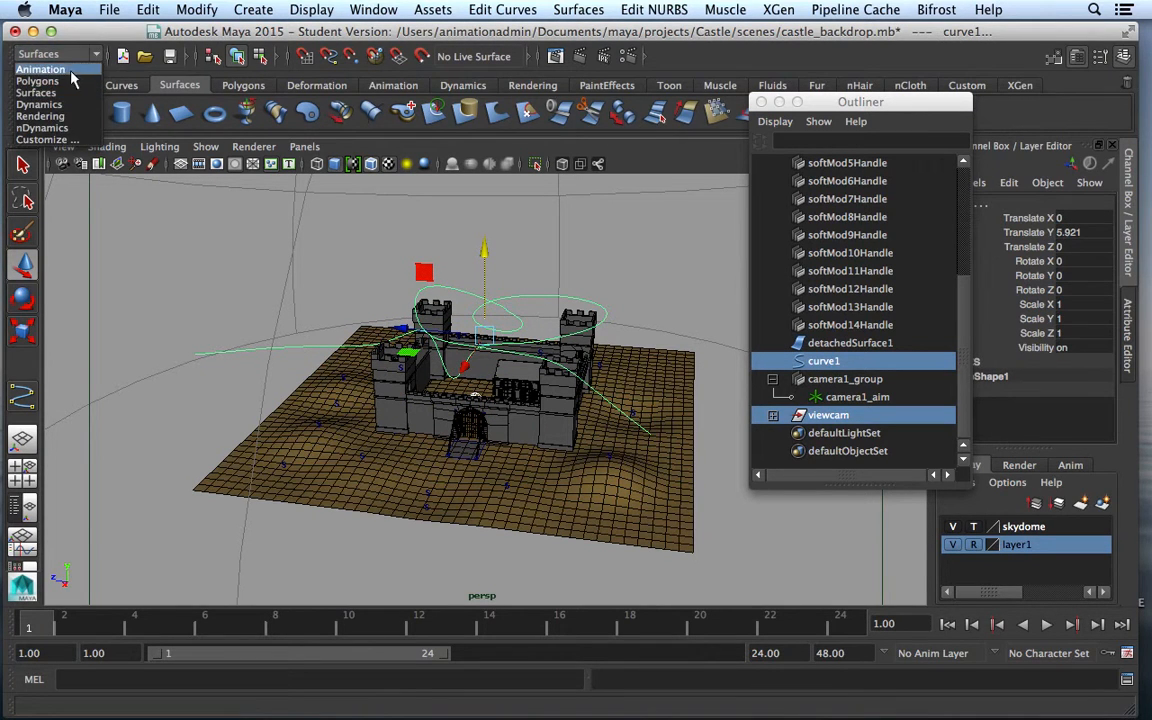
left_click(50, 66)
left_click(468, 10)
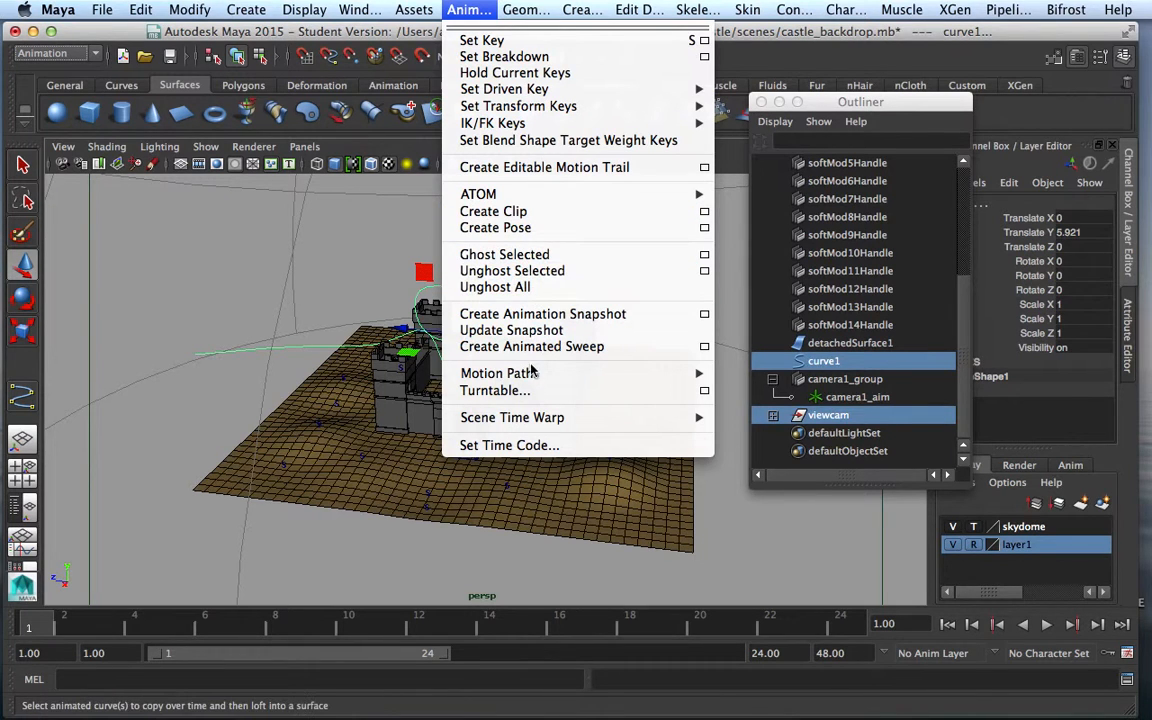
mouse_move(530, 373)
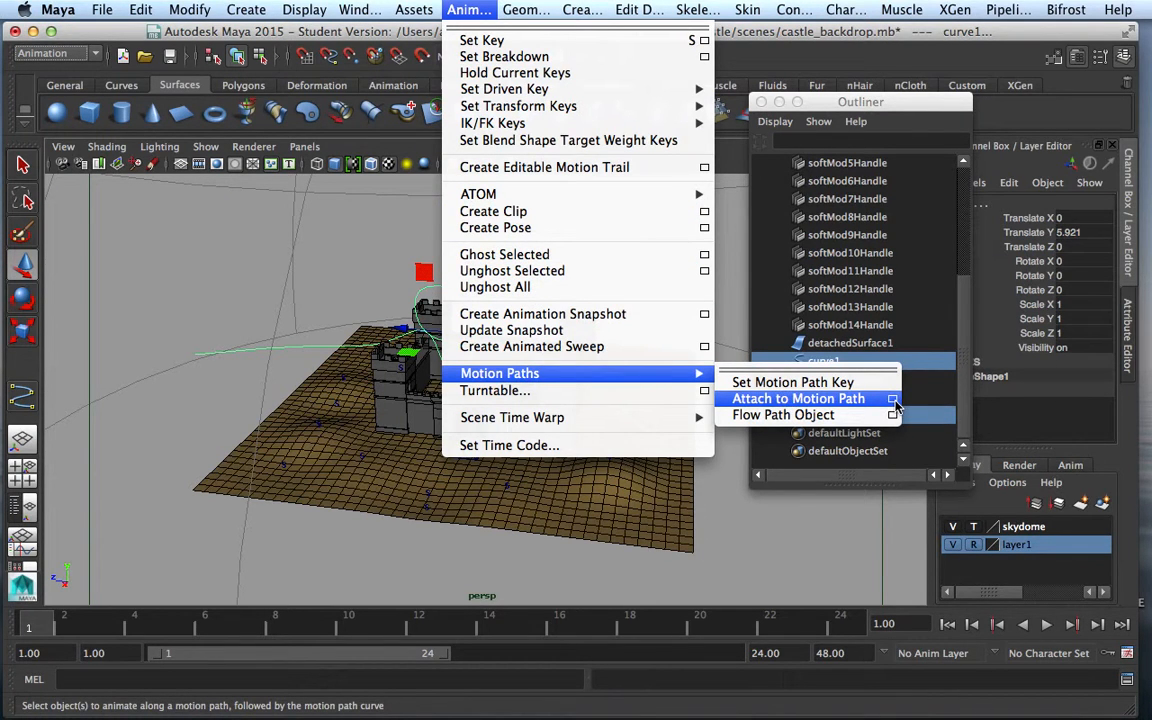
left_click(893, 399)
left_click_drag(745, 266, 830, 49)
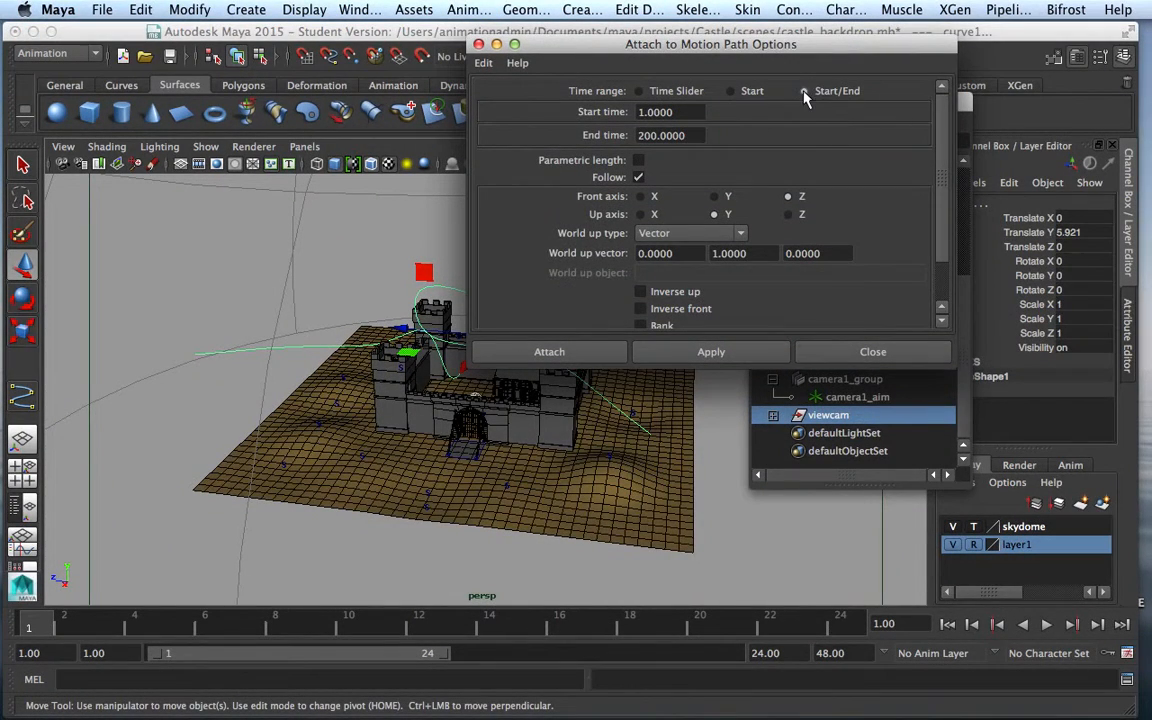
Attach viewcam to curve1 with end time 500, front axis Z, Follow, Bank and bank scale 3
double_click(706, 135)
type("5")
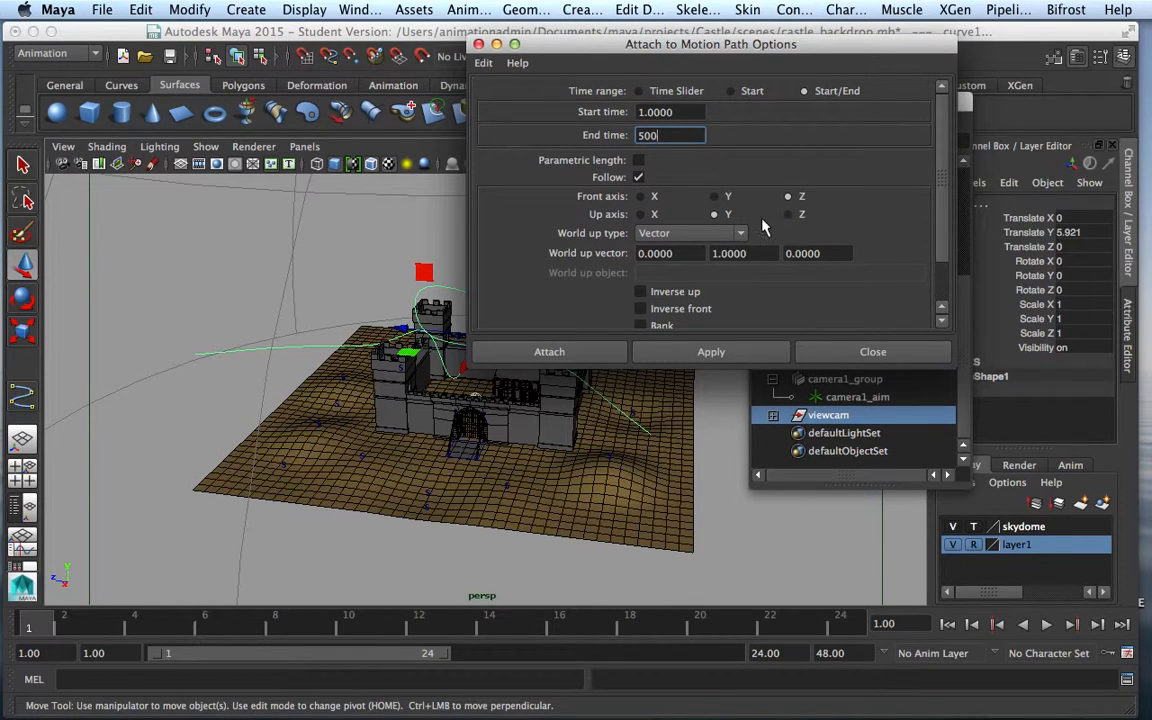
left_click(788, 197)
mouse_move(943, 248)
left_mouse_down()
mouse_move(943, 291)
mouse_move(950, 241)
left_mouse_up()
left_click_drag(938, 252, 950, 298)
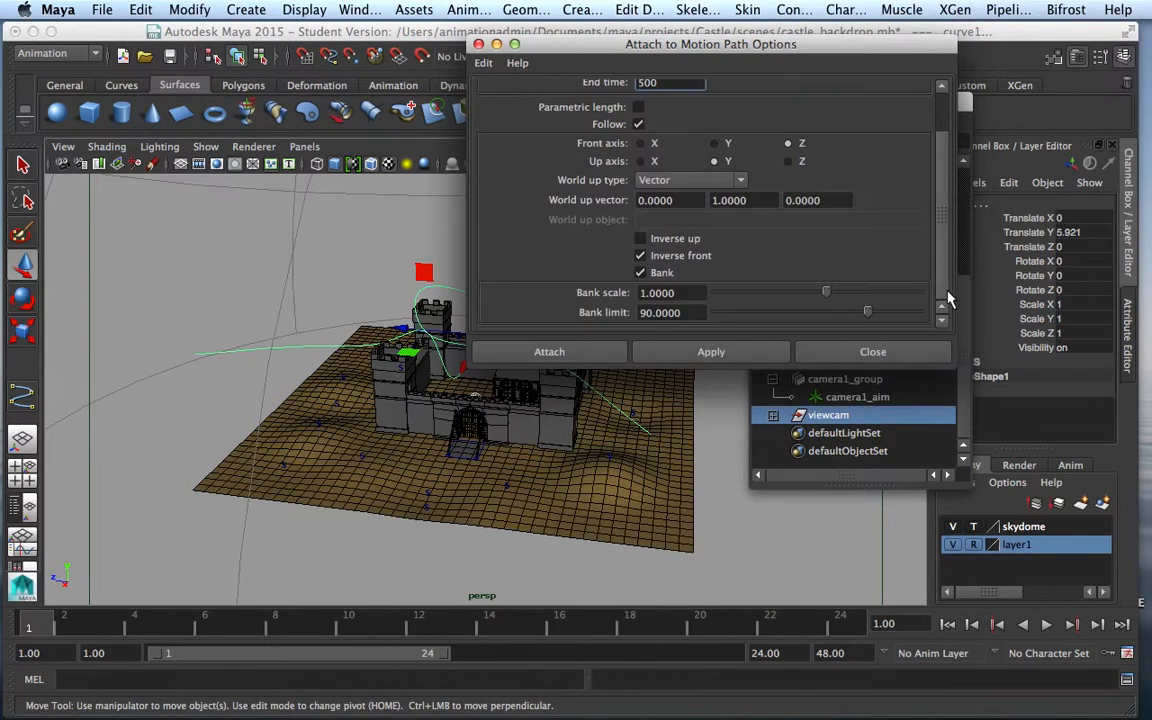
left_click(686, 292)
type("3")
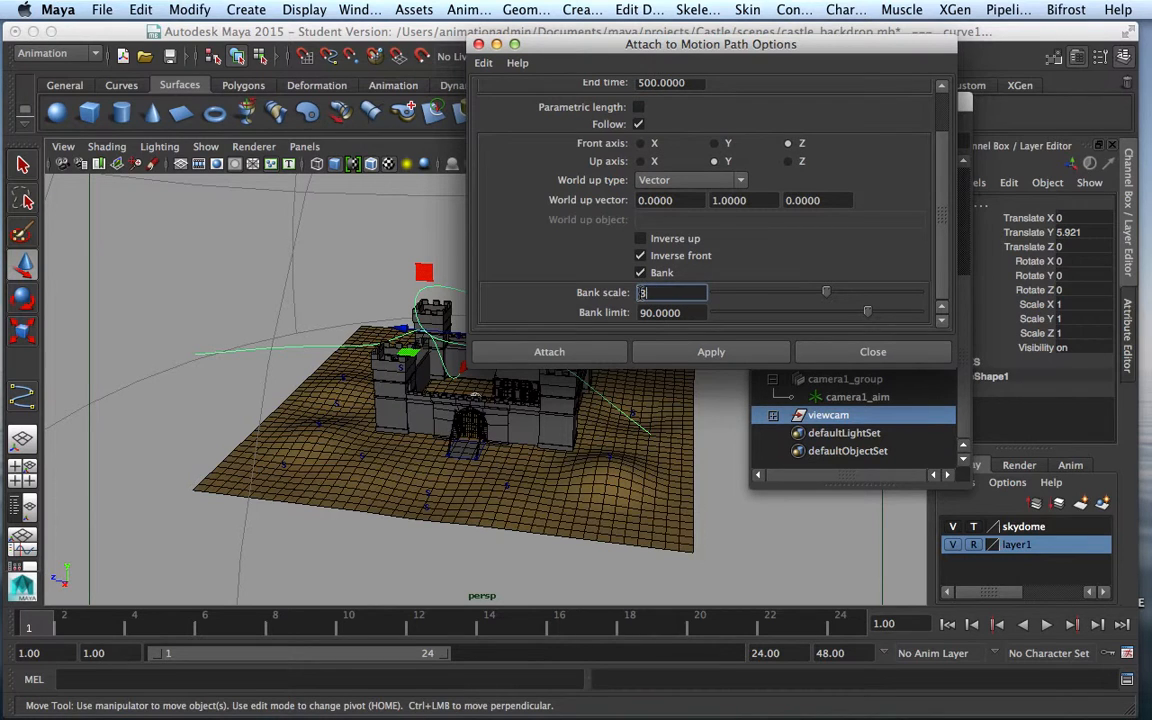
left_click(700, 356)
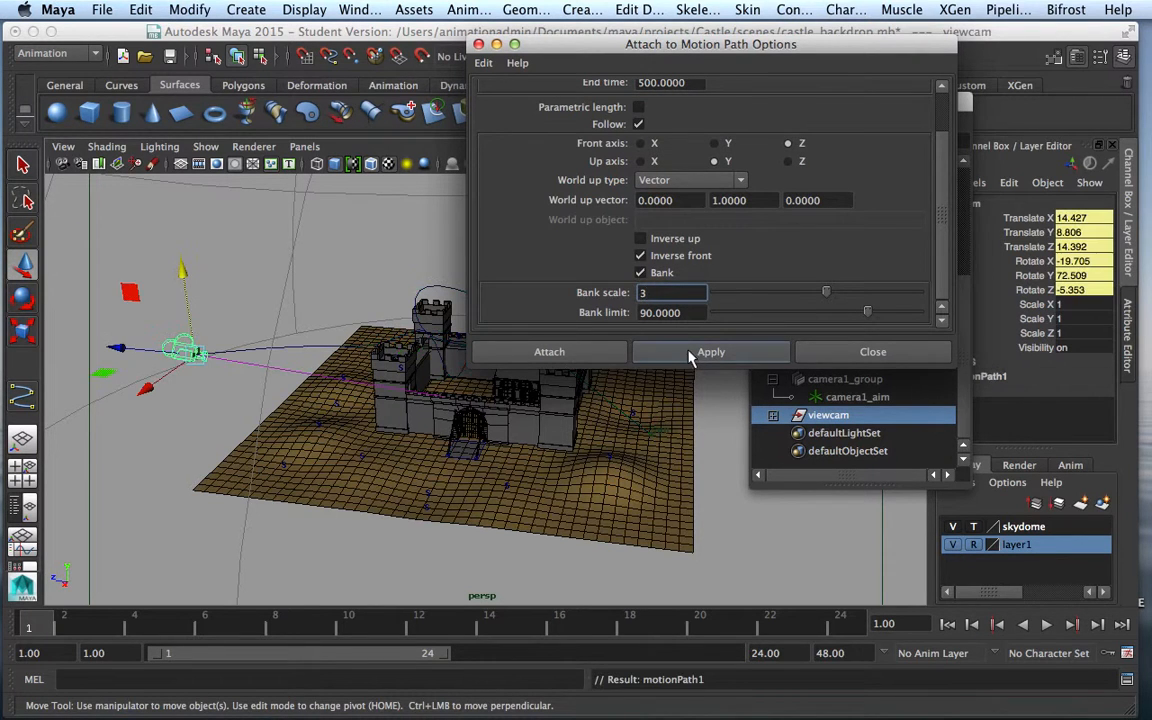
Raise camera1_aim to Translate Y 3.946, then select the camera
left_click(871, 352)
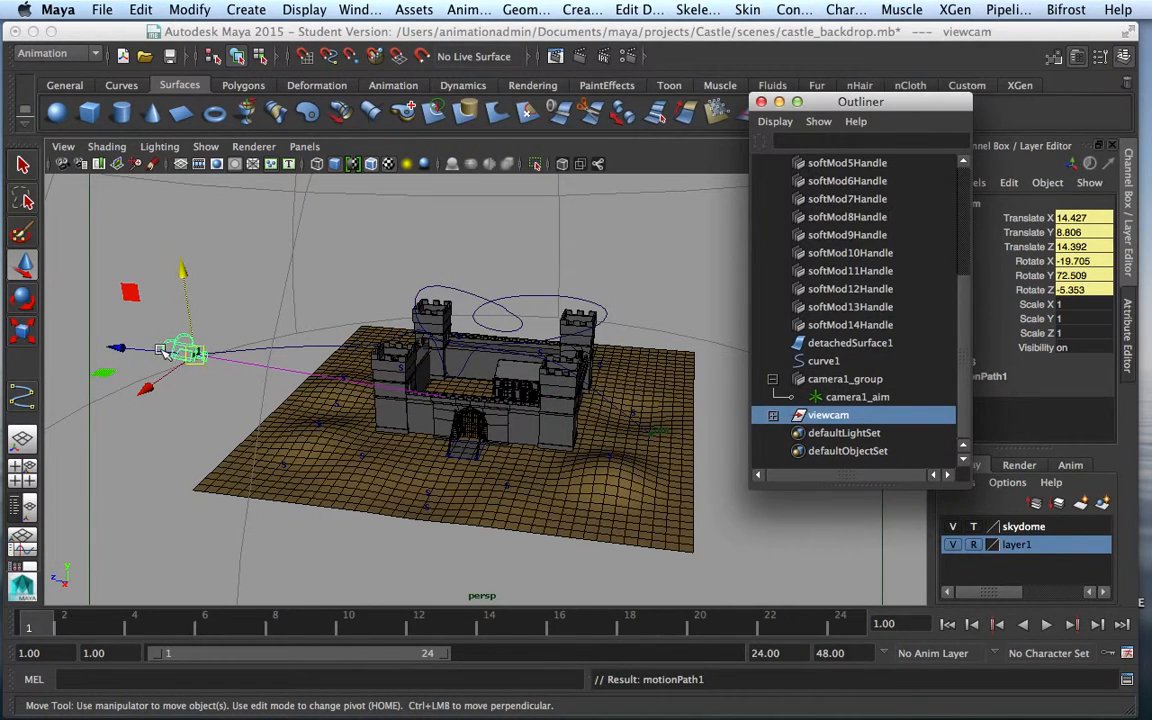
left_click(857, 397)
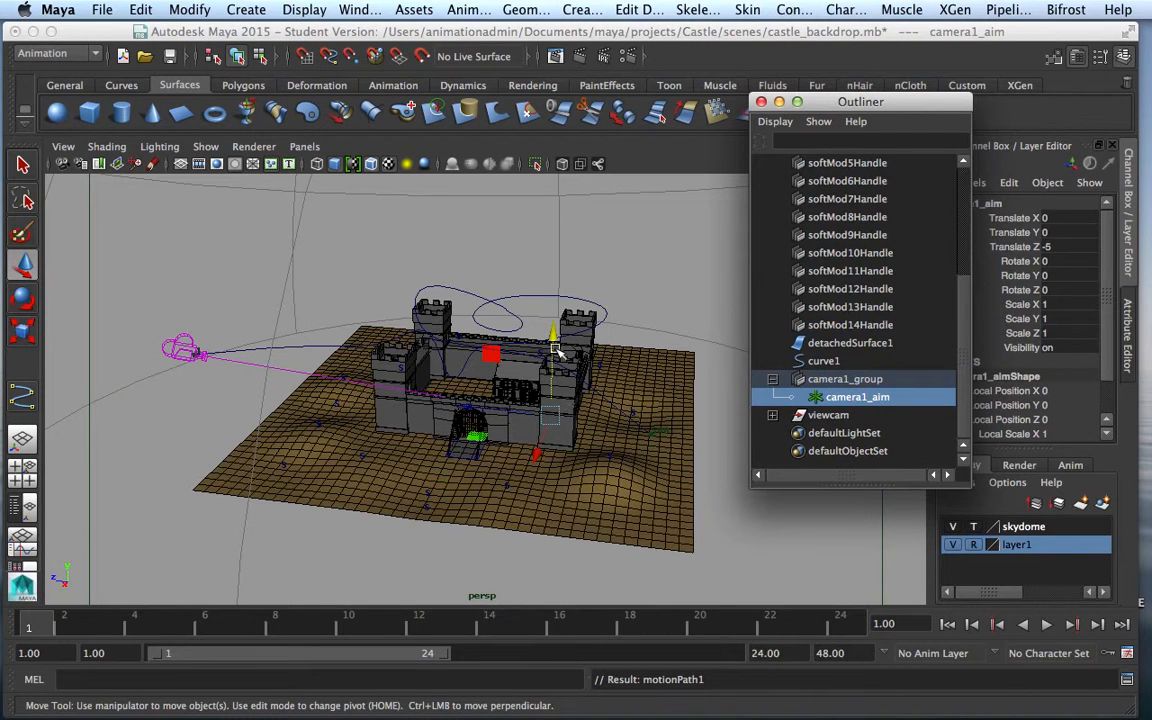
left_click_drag(557, 340, 560, 285)
left_click(174, 349)
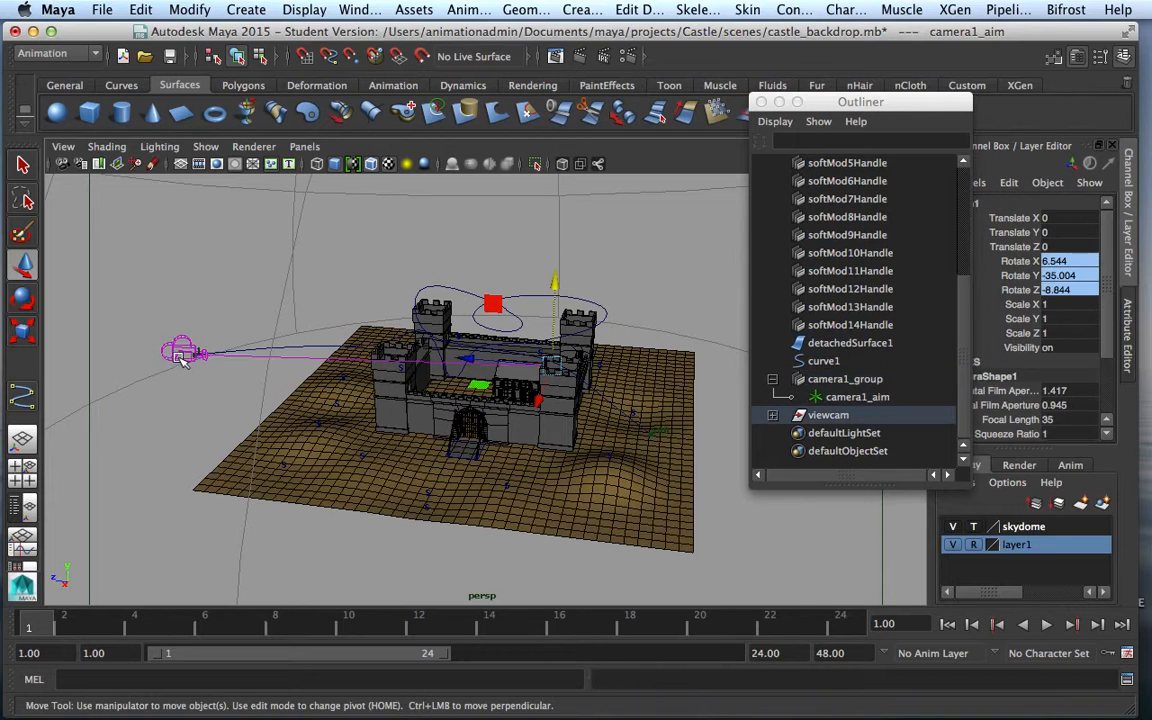
left_click(308, 147)
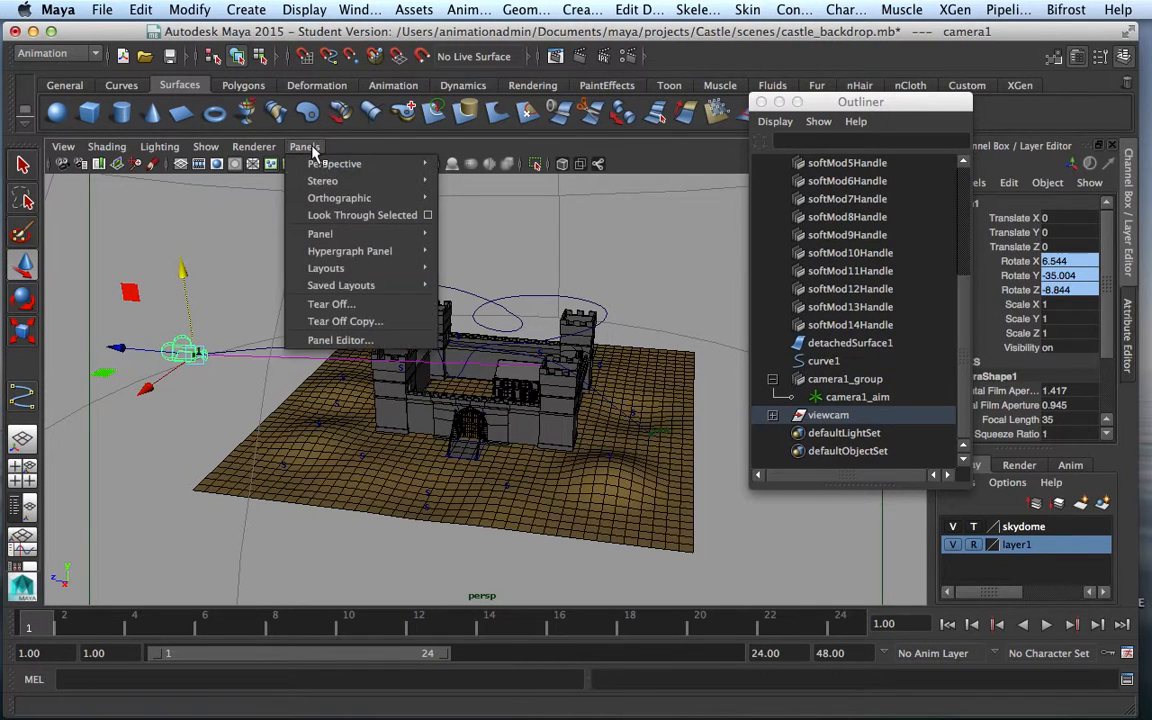
Look through the selected path camera and test-play its animation
left_click(324, 216)
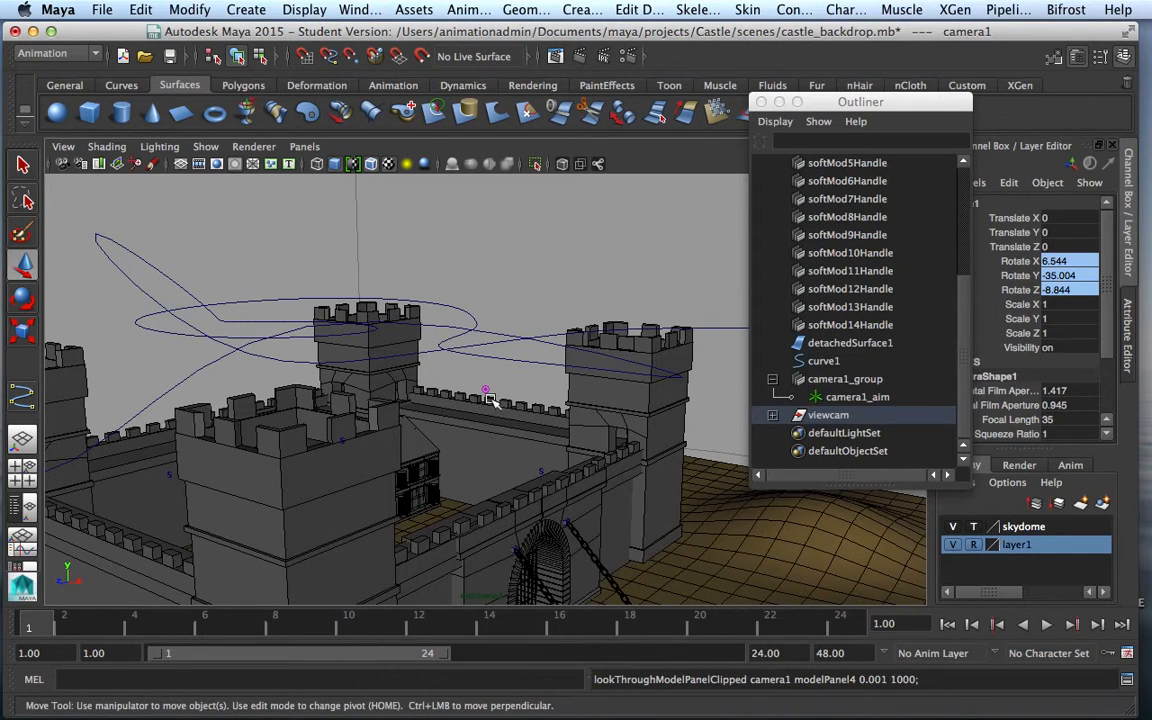
left_click(1049, 626)
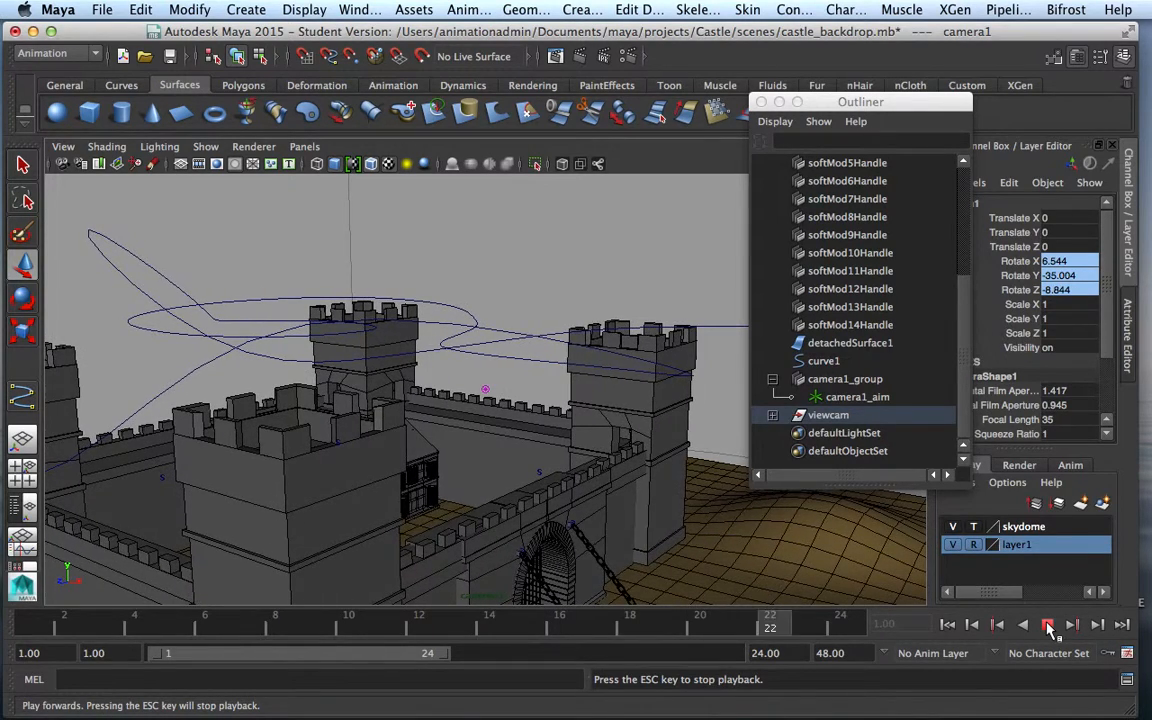
key("Escape")
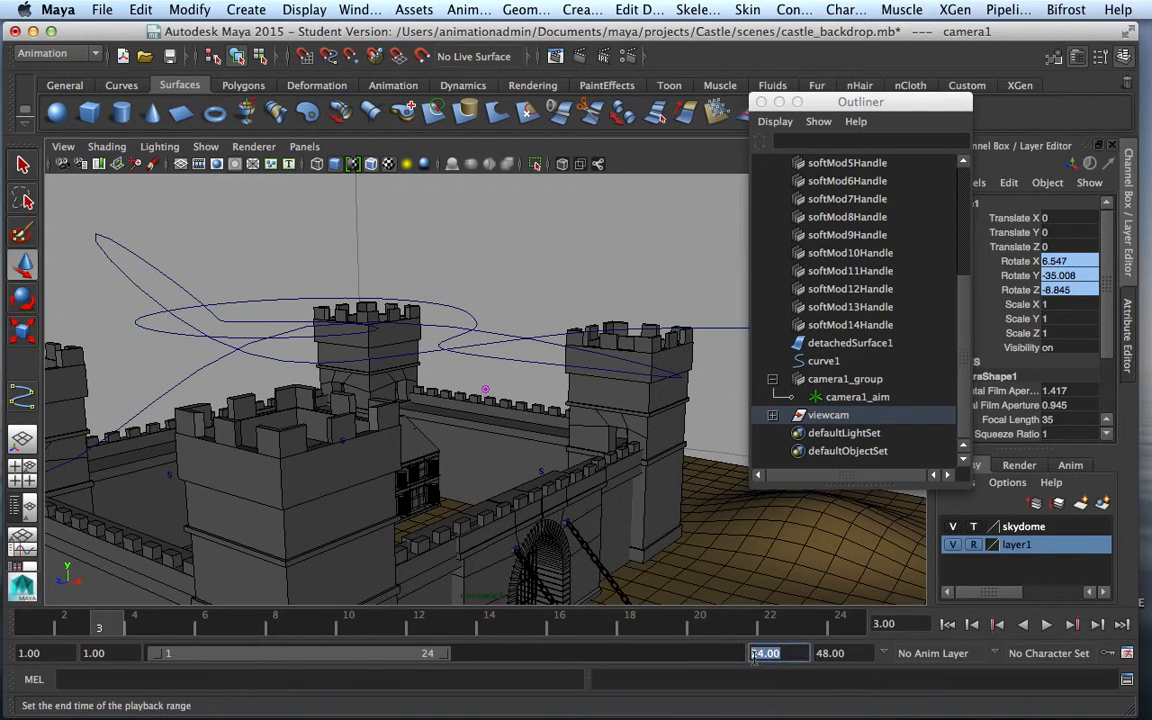
Extend the playback end time to 500 frames and replay from frame 1
type("500")
key("Return")
left_click(947, 630)
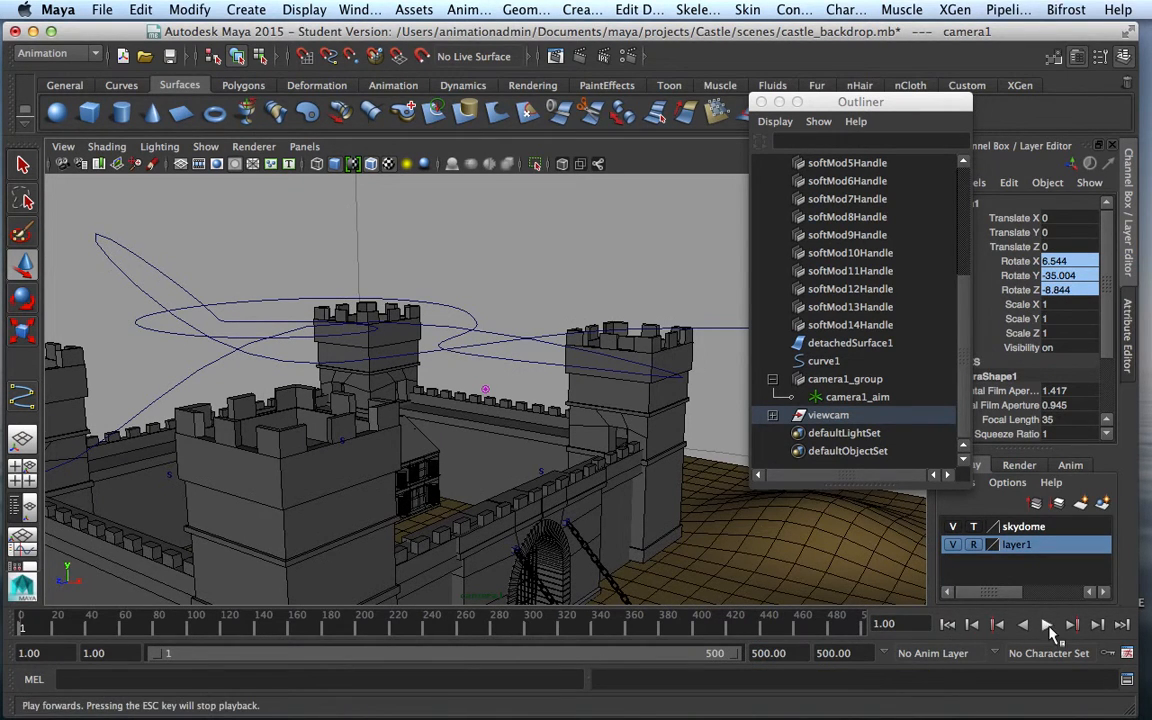
left_click(1046, 625)
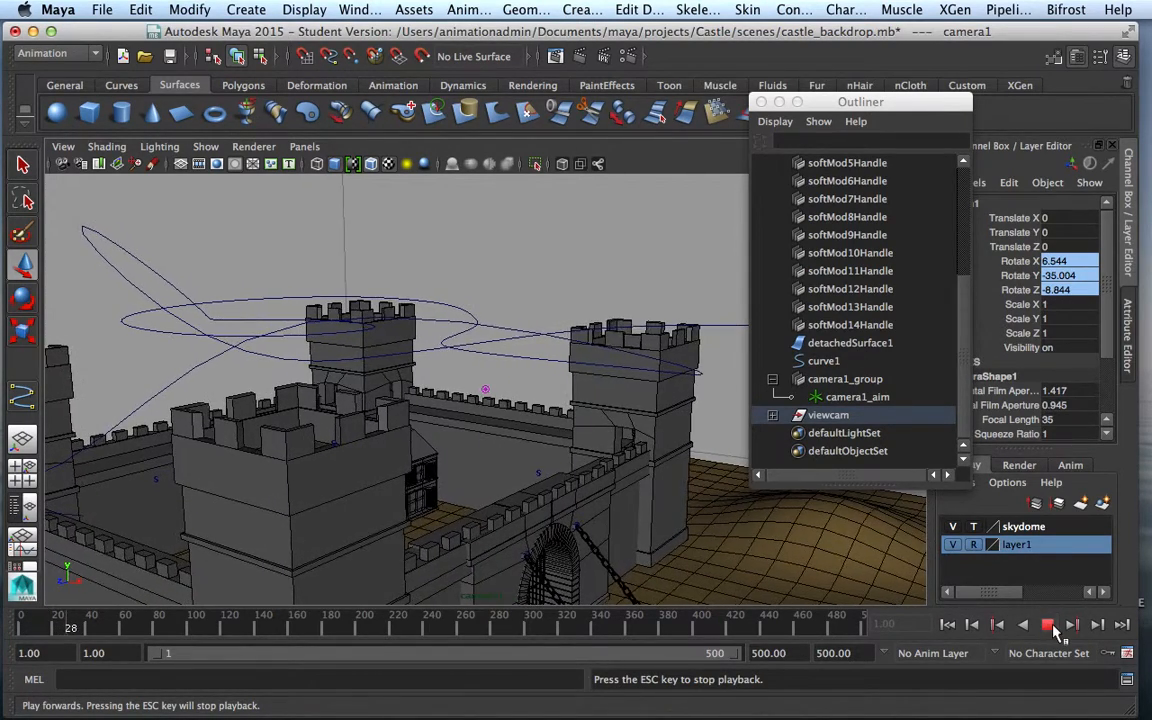
left_click(1048, 625)
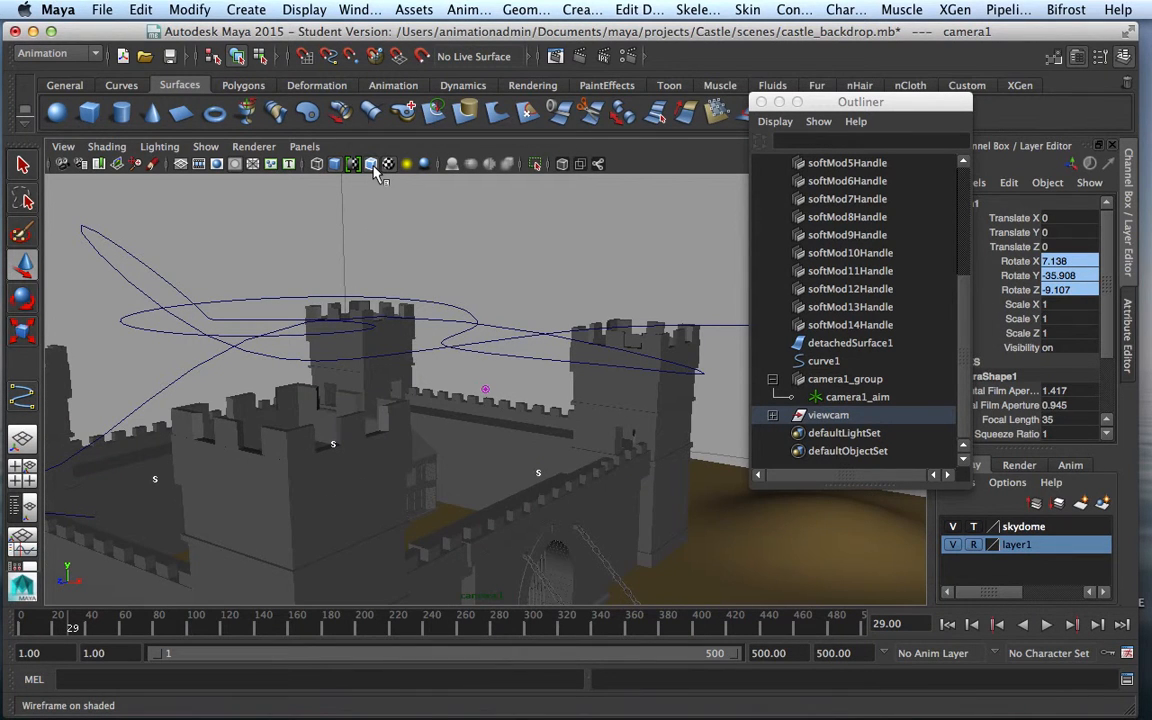
Switch the camera view to wireframe, play the fly-through, then return to the first frame
left_click(317, 165)
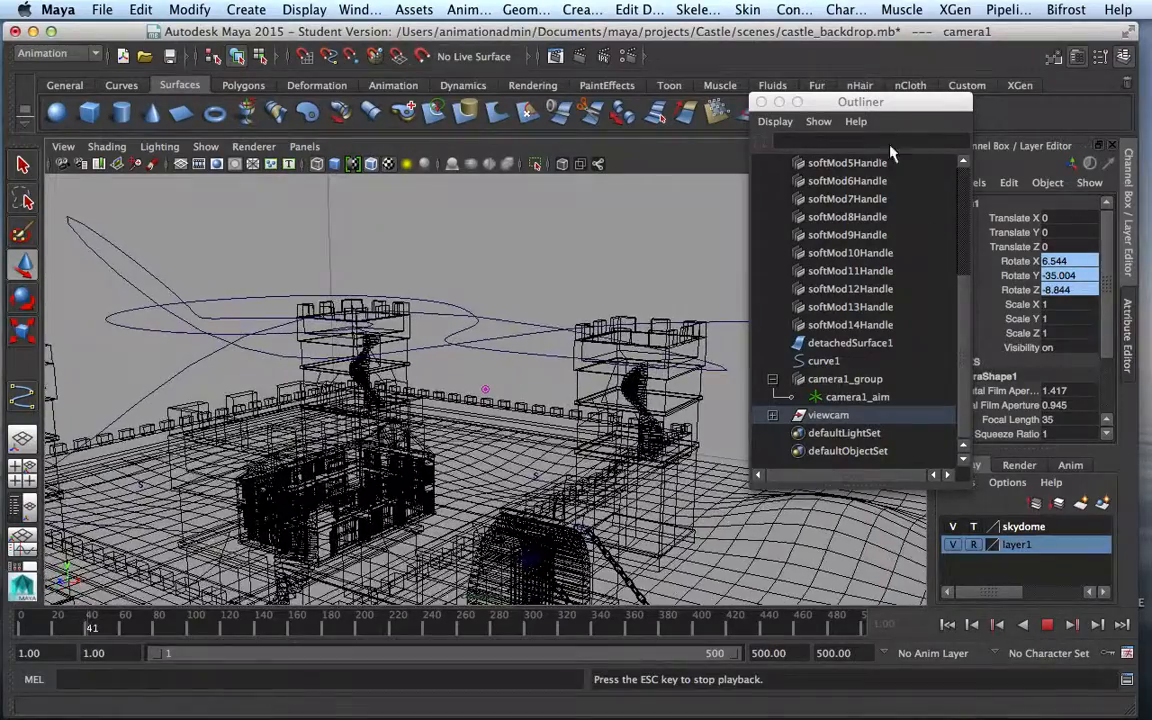
left_click_drag(918, 110, 1098, 79)
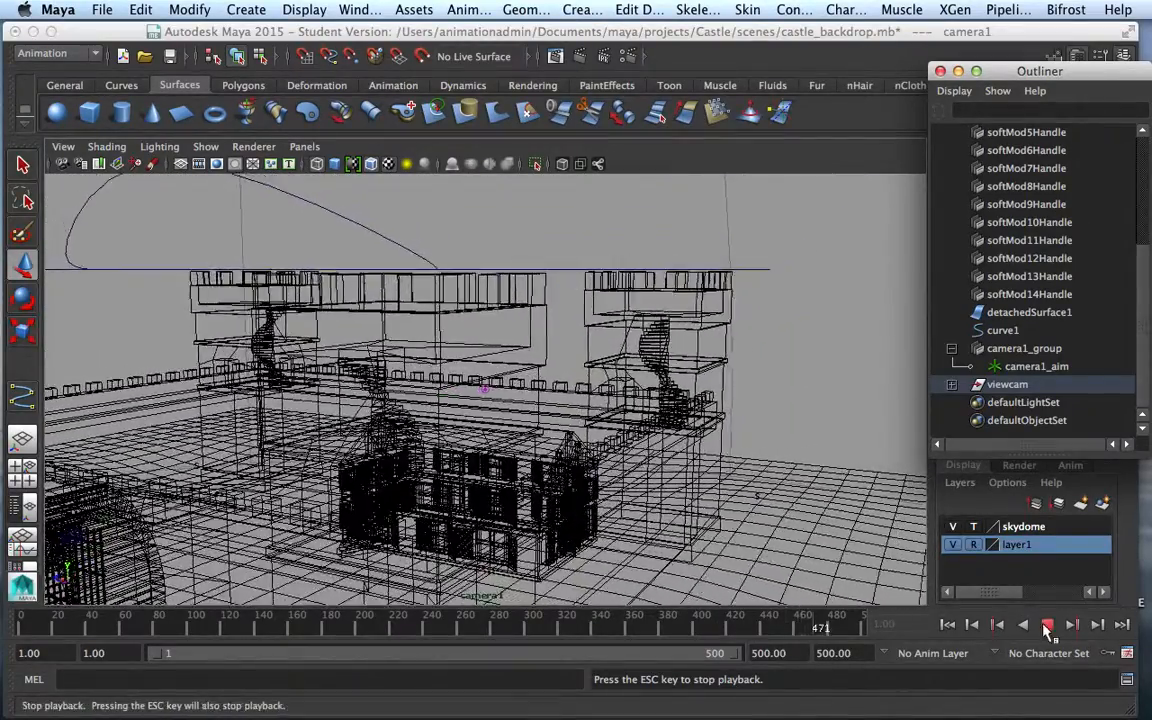
left_click(1047, 624)
left_click(948, 625)
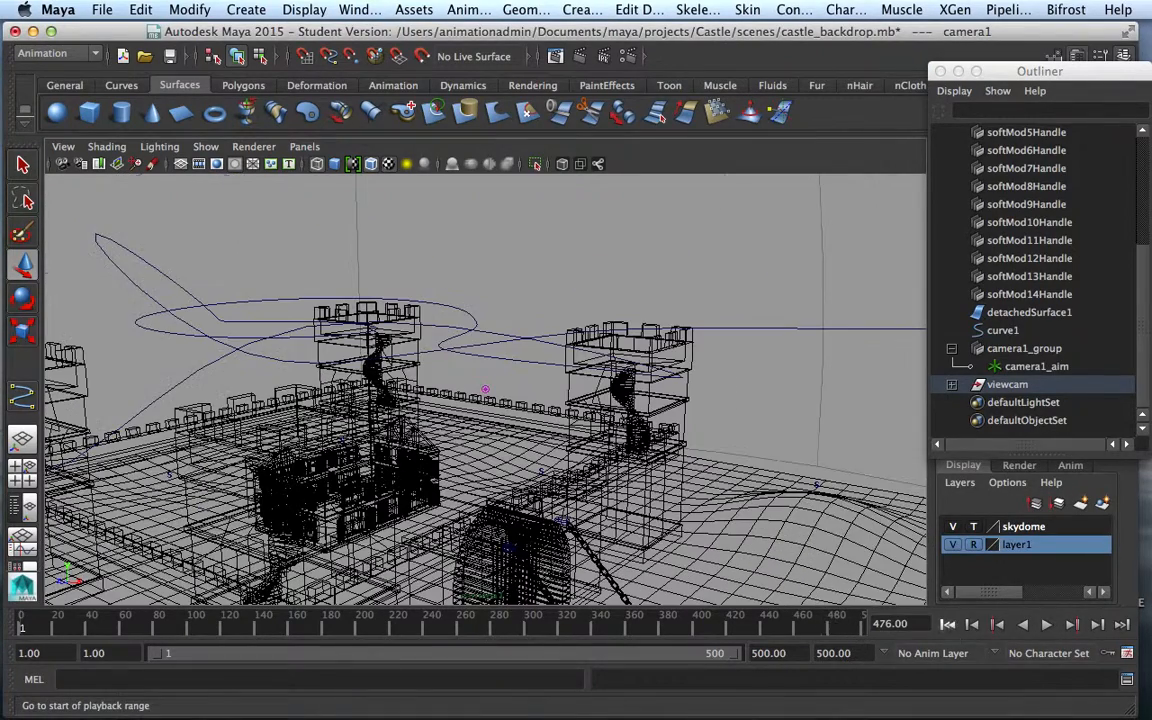
Playblast the 500-frame camera1 fly-through to a .mov file from the time slider menu
right_click(826, 617)
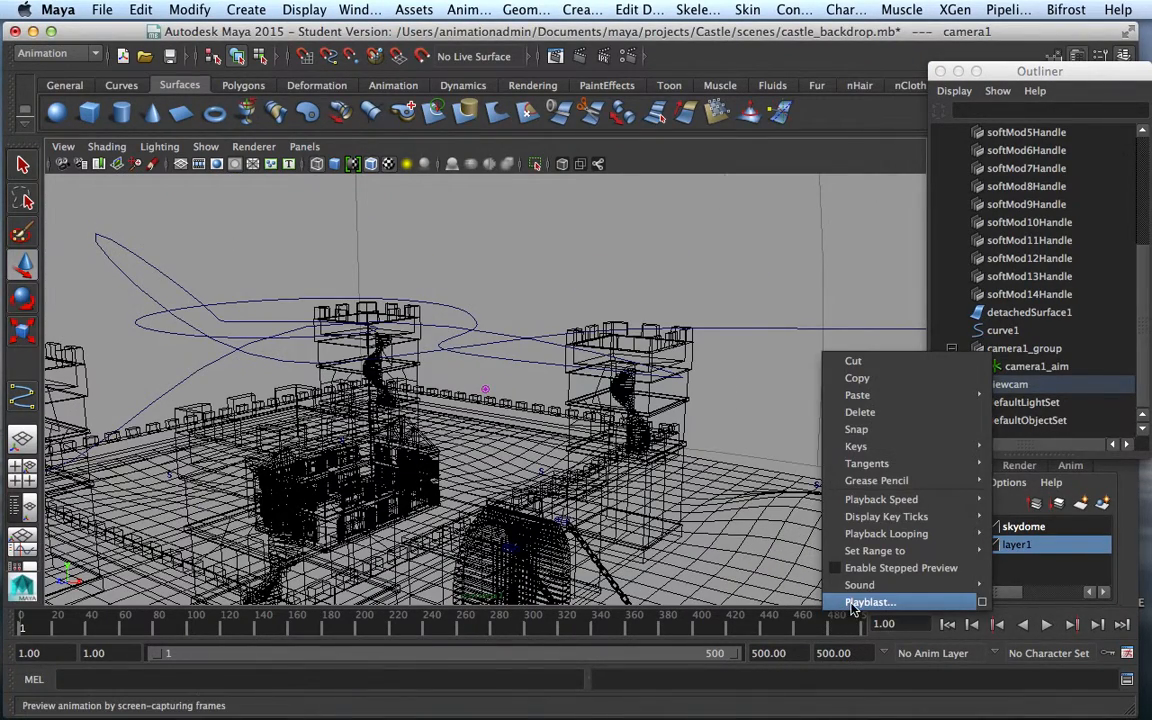
left_click(983, 603)
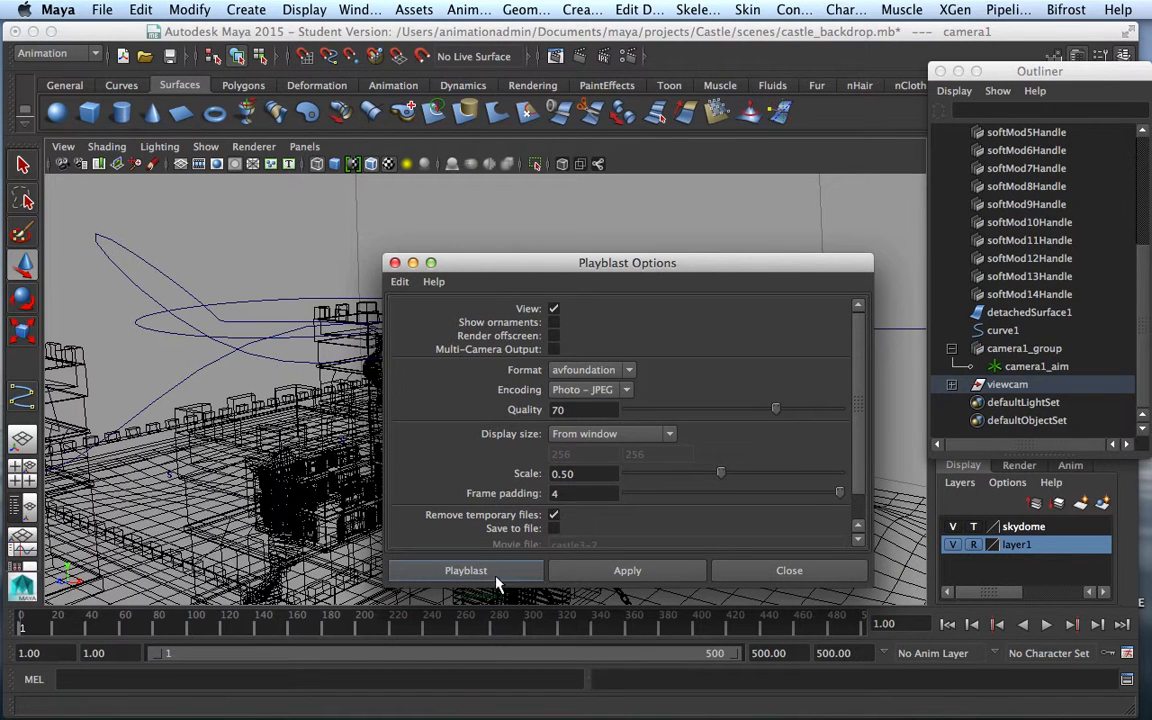
left_click(466, 570)
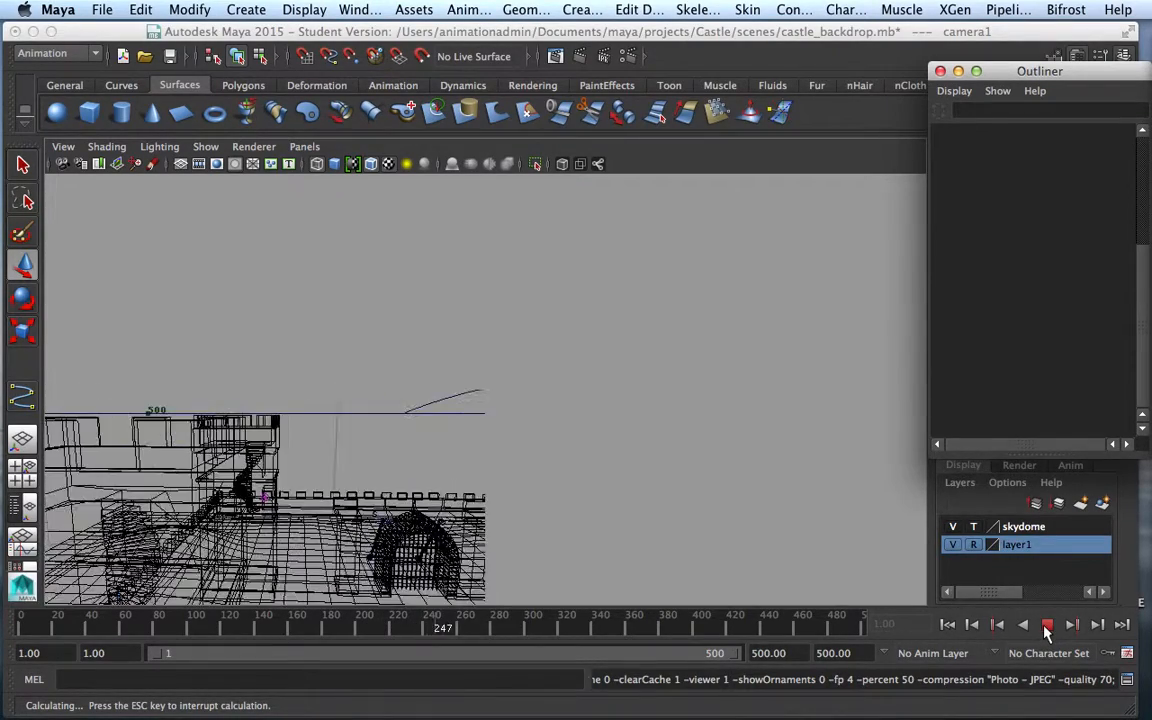
mouse_move(964, 29)
left_mouse_down()
mouse_move(960, 46)
mouse_move(966, 31)
left_mouse_up()
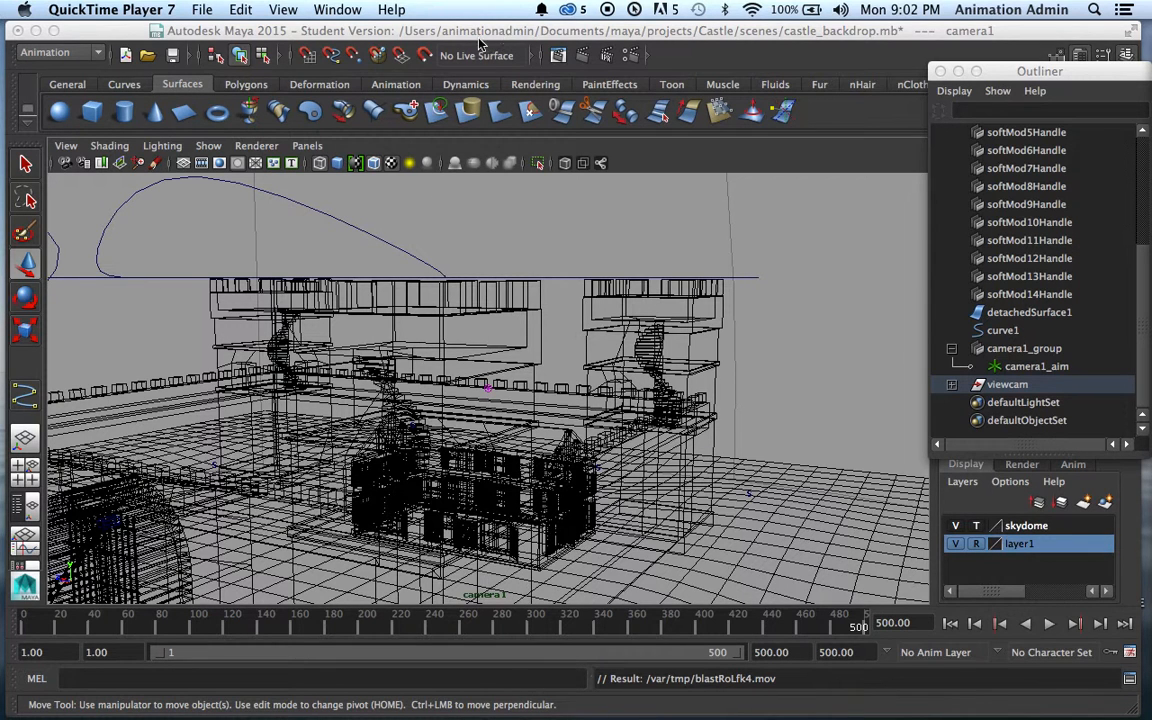
Play and pause blastRoLfk4.mov in QuickTime Player 7
left_click(366, 40)
left_click_drag(366, 40, 358, 195)
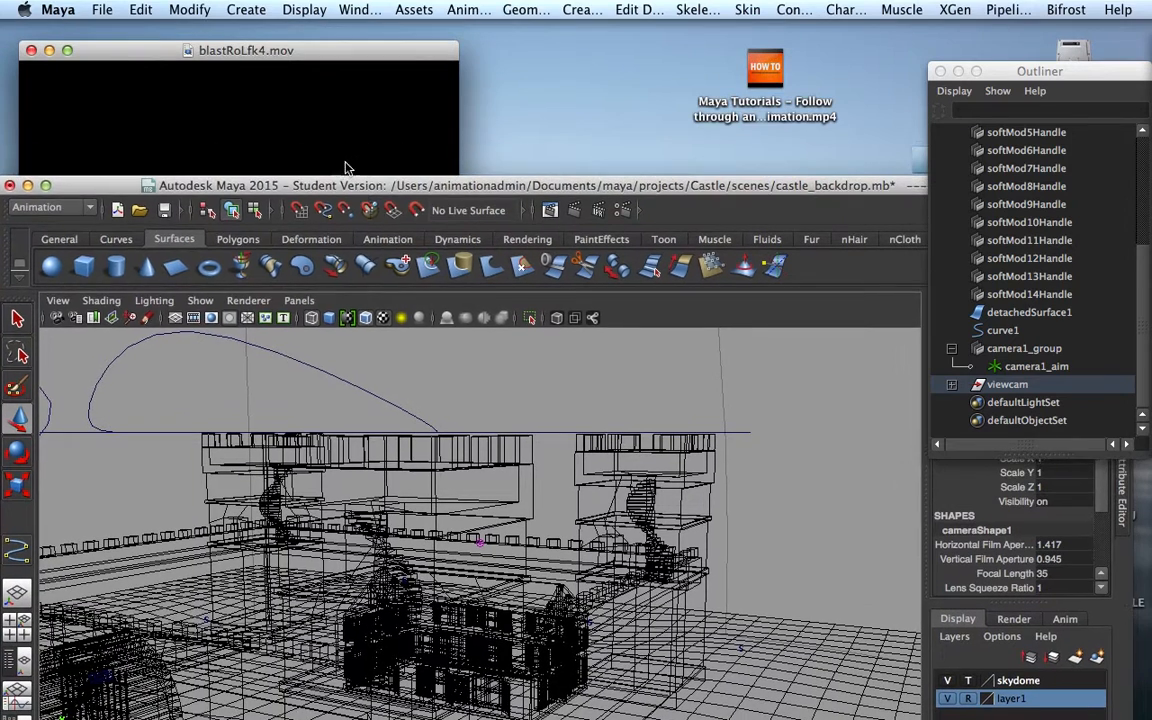
left_click(321, 167)
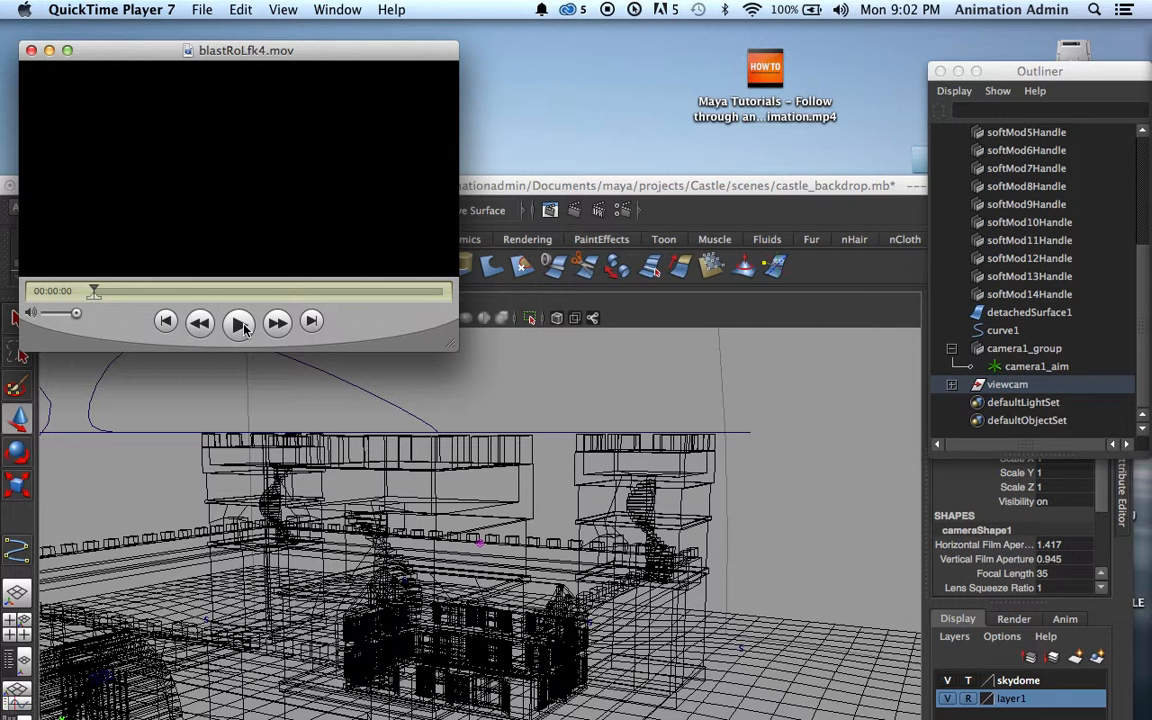
left_click(240, 323)
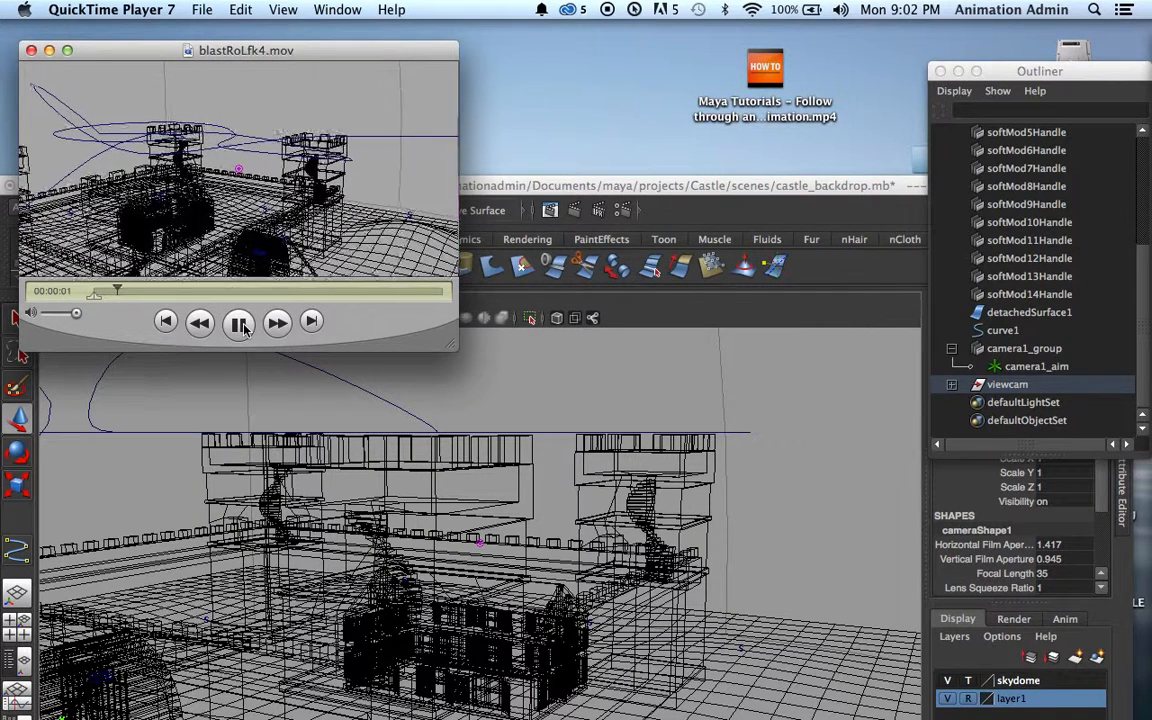
left_click(240, 323)
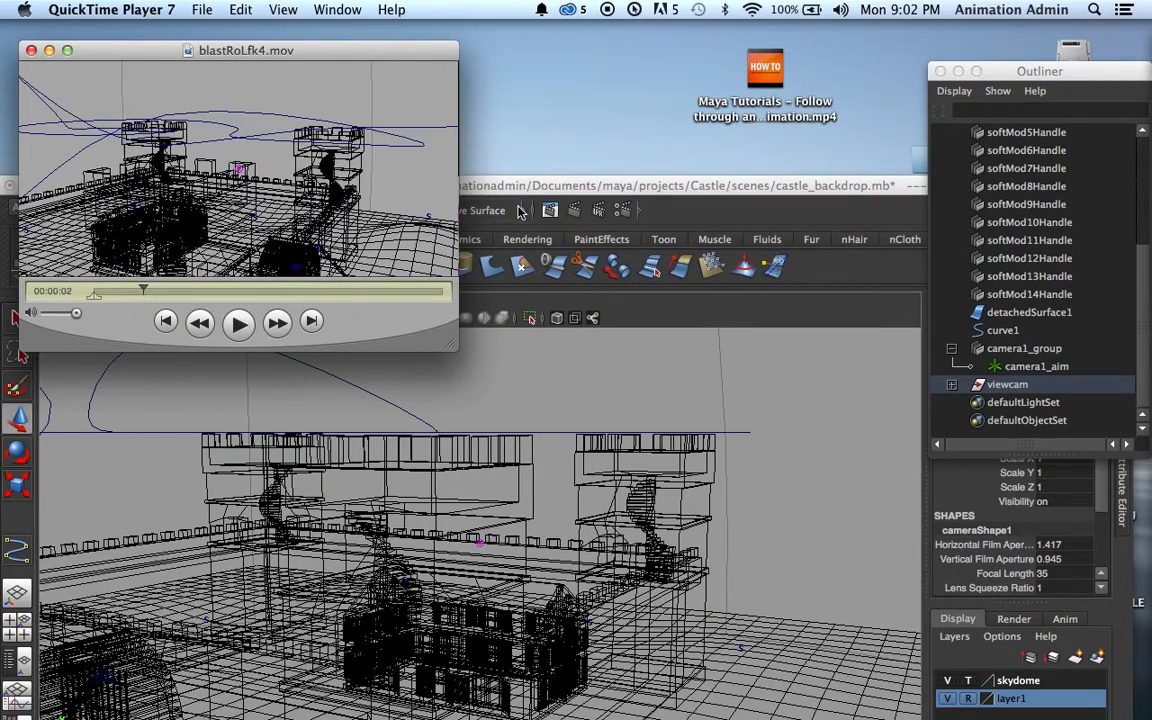
Close the movie and set Maya's viewport back to smooth shading
left_click(32, 53)
left_click_drag(447, 184, 461, 28)
left_click(343, 163)
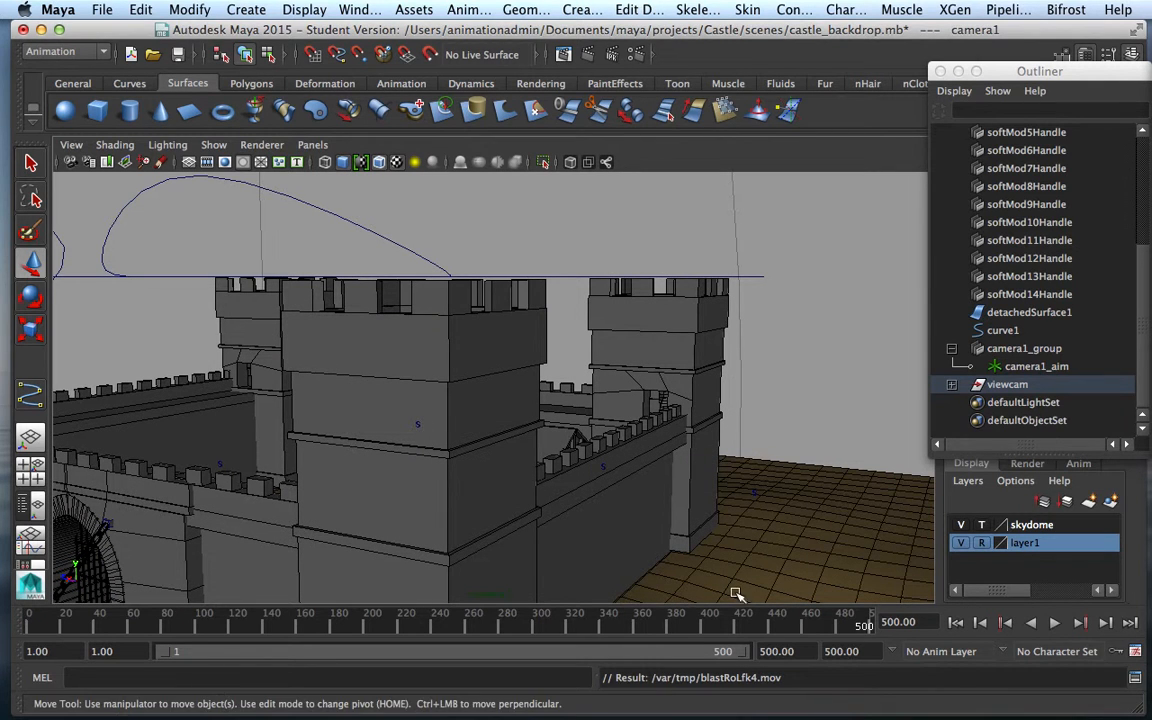
left_click_drag(220, 30, 205, 30)
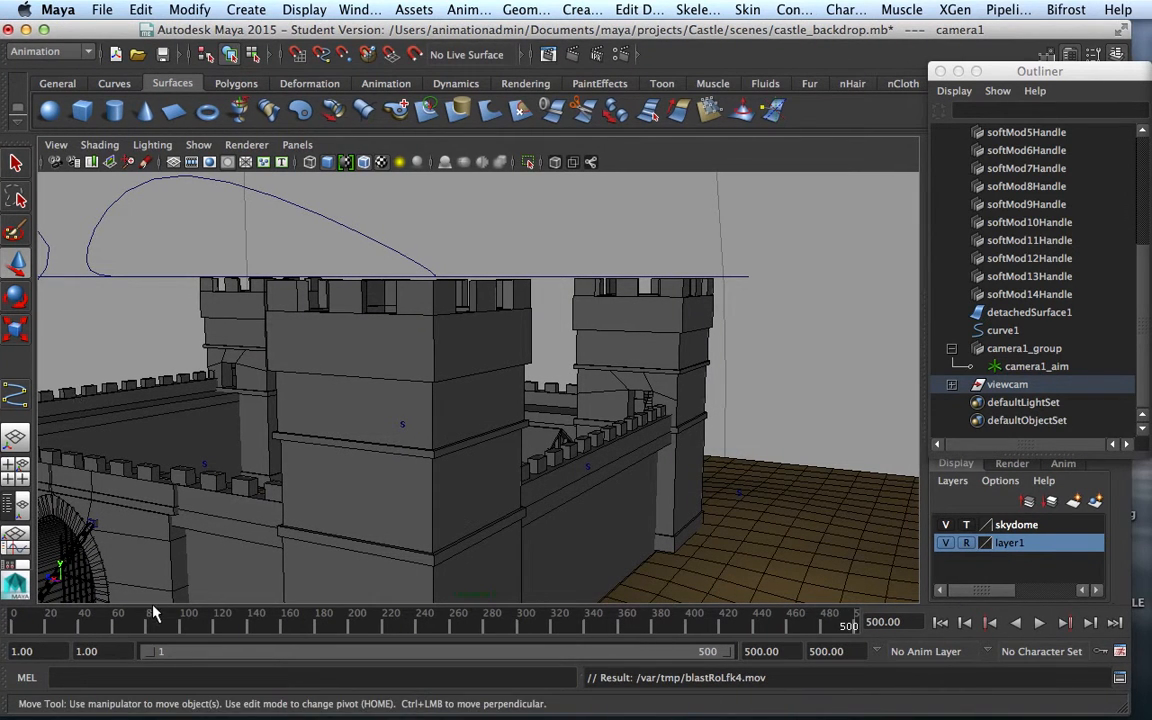